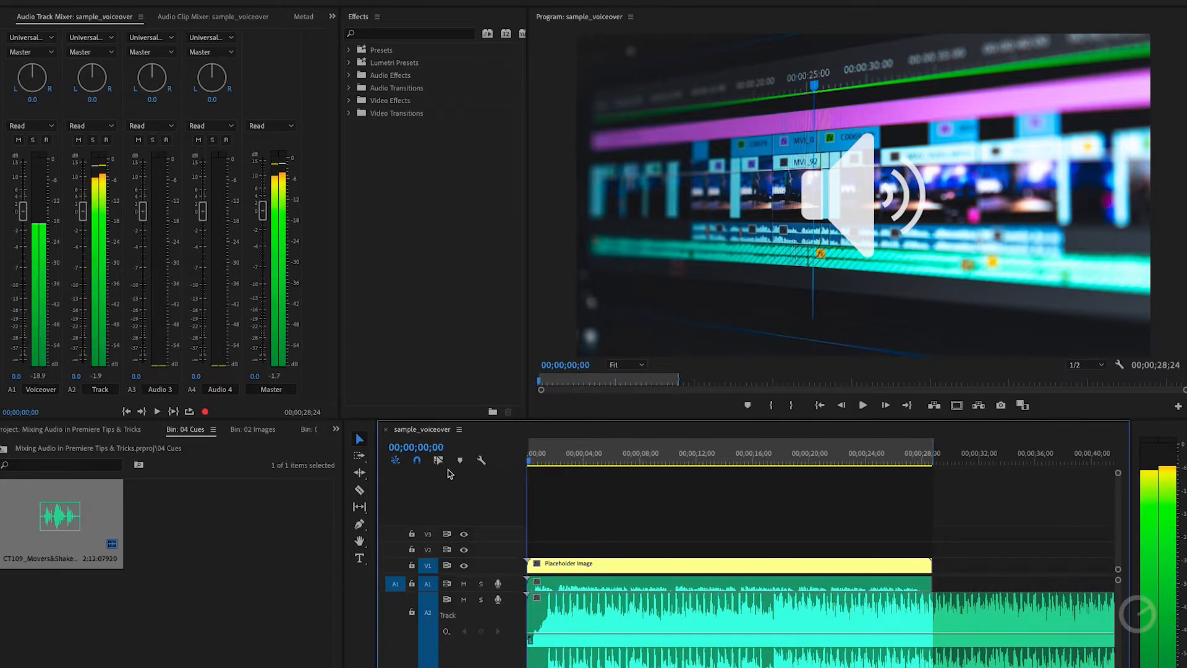
Mute the Voiceover track and play the music alone from the start of the sequence.
click(464, 585)
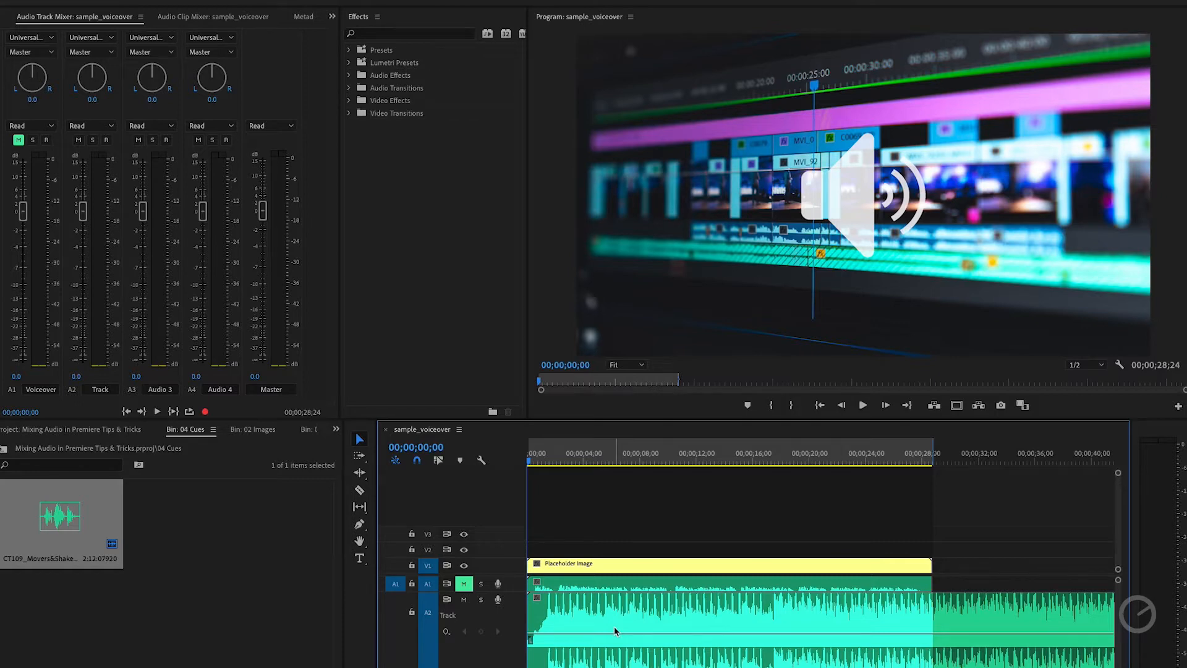
drag(585, 461, 486, 485)
key(space)
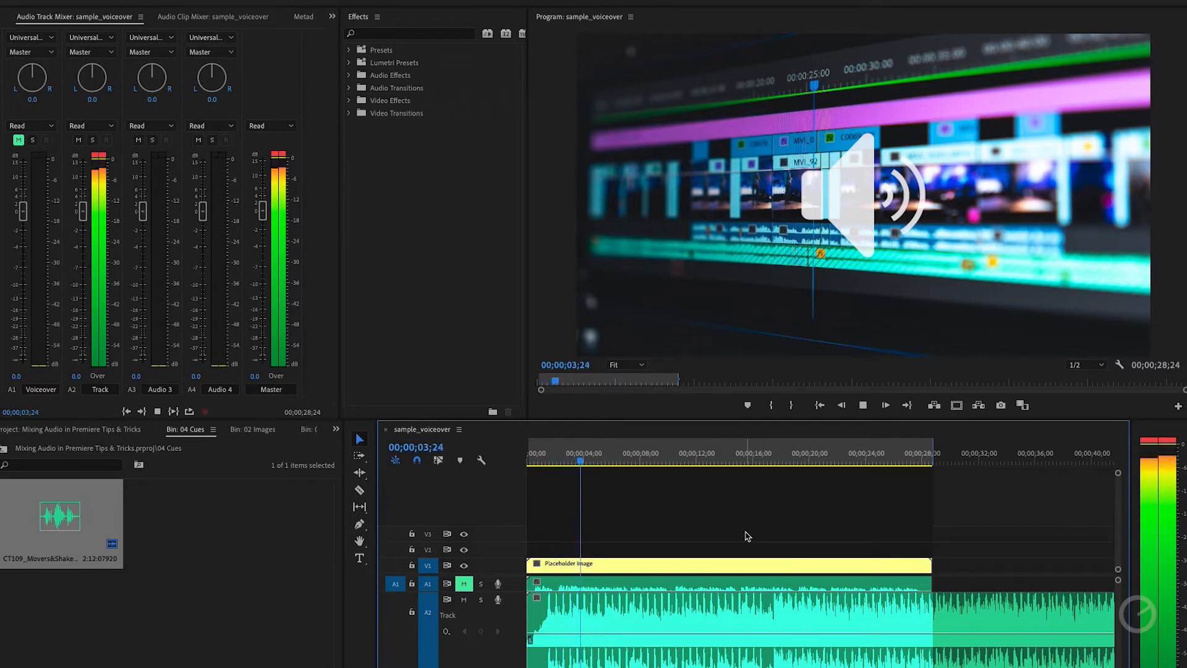
key(space)
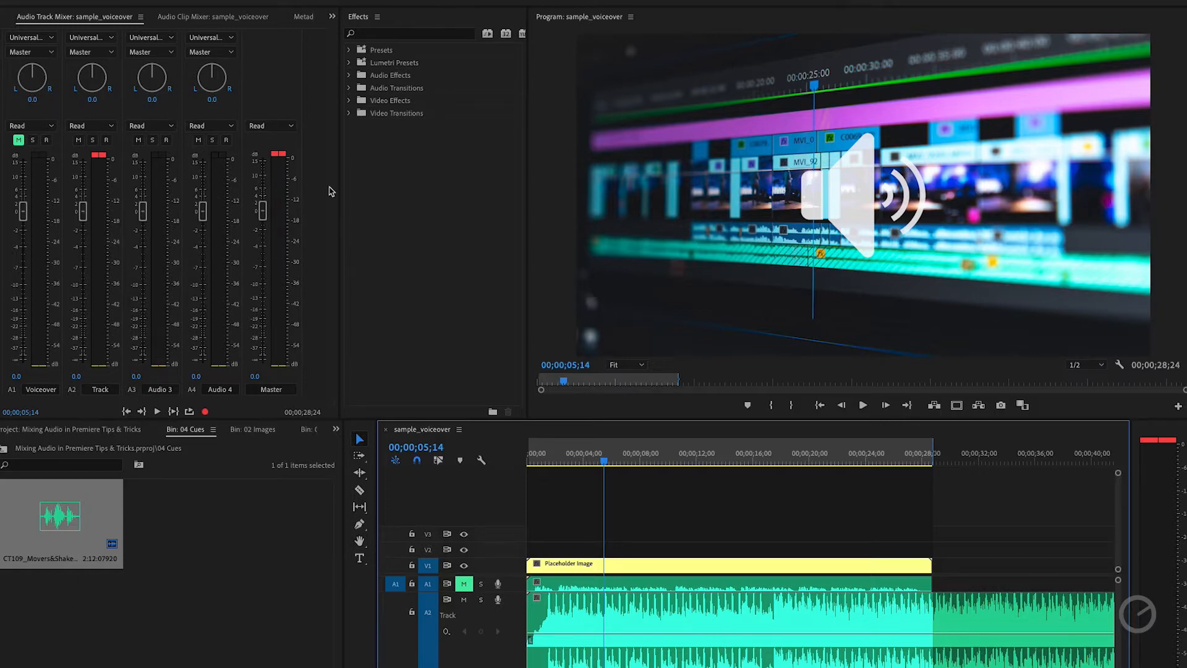
Clear the clipping indicators on the Master and Track mixer meters and on the main audio meters.
click(278, 154)
click(99, 154)
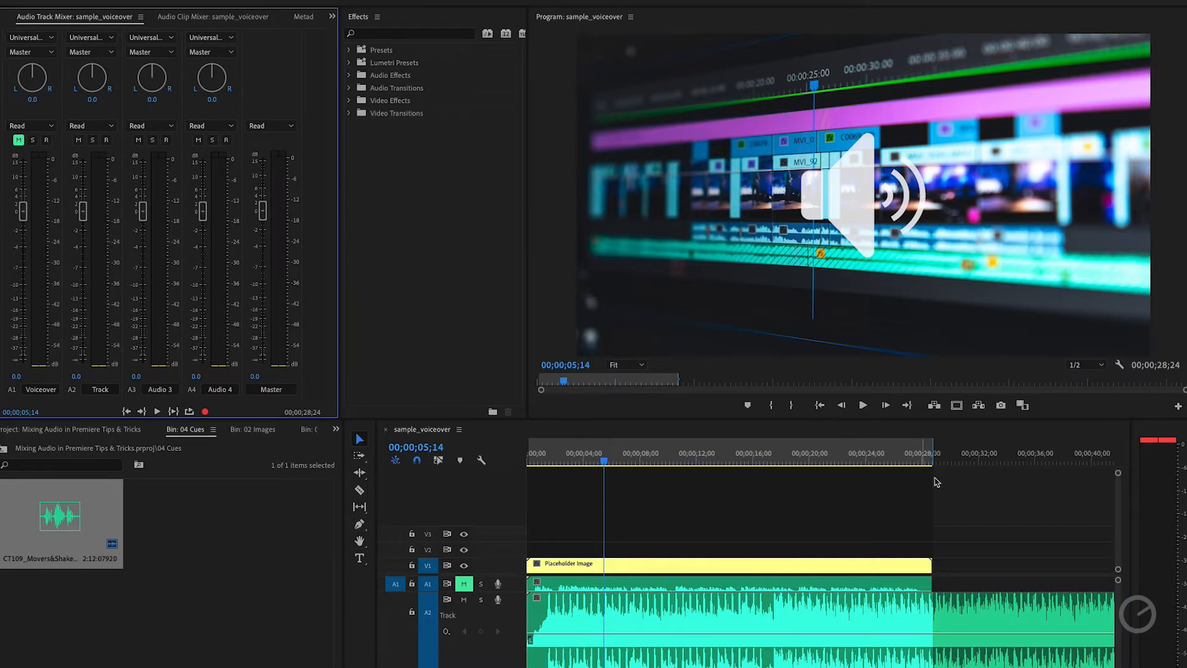
click(1160, 443)
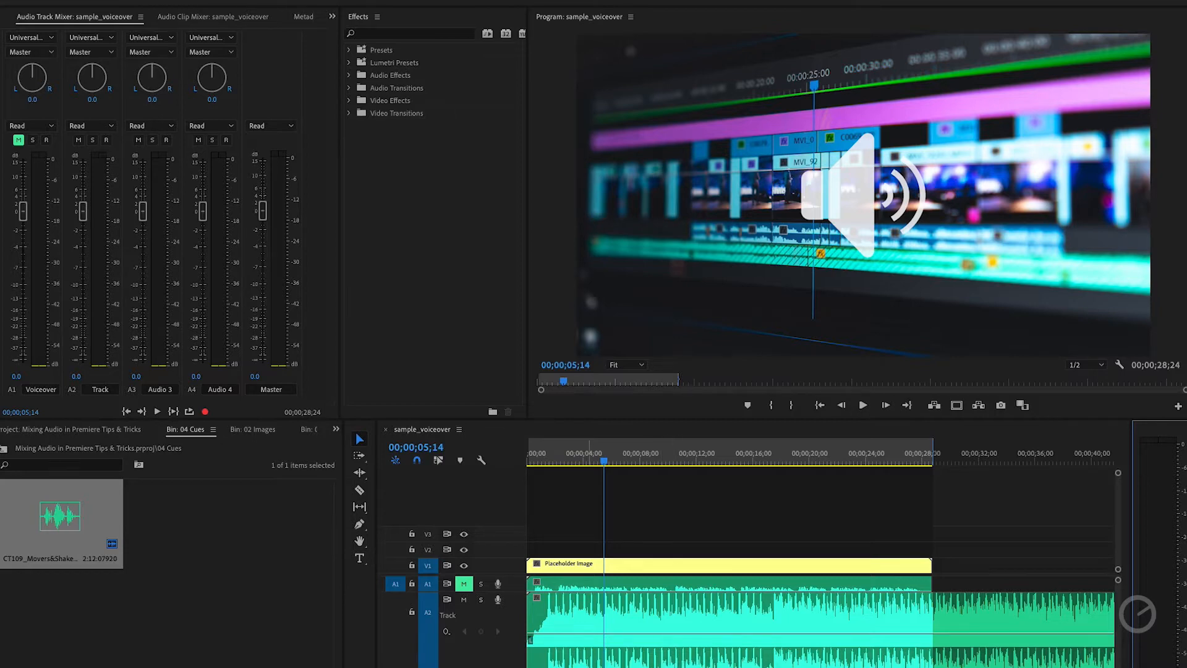
Try lowering the music clip's volume line in the timeline and play the sequence from the start to check the level.
drag(705, 666, 810, 667)
drag(559, 667, 615, 667)
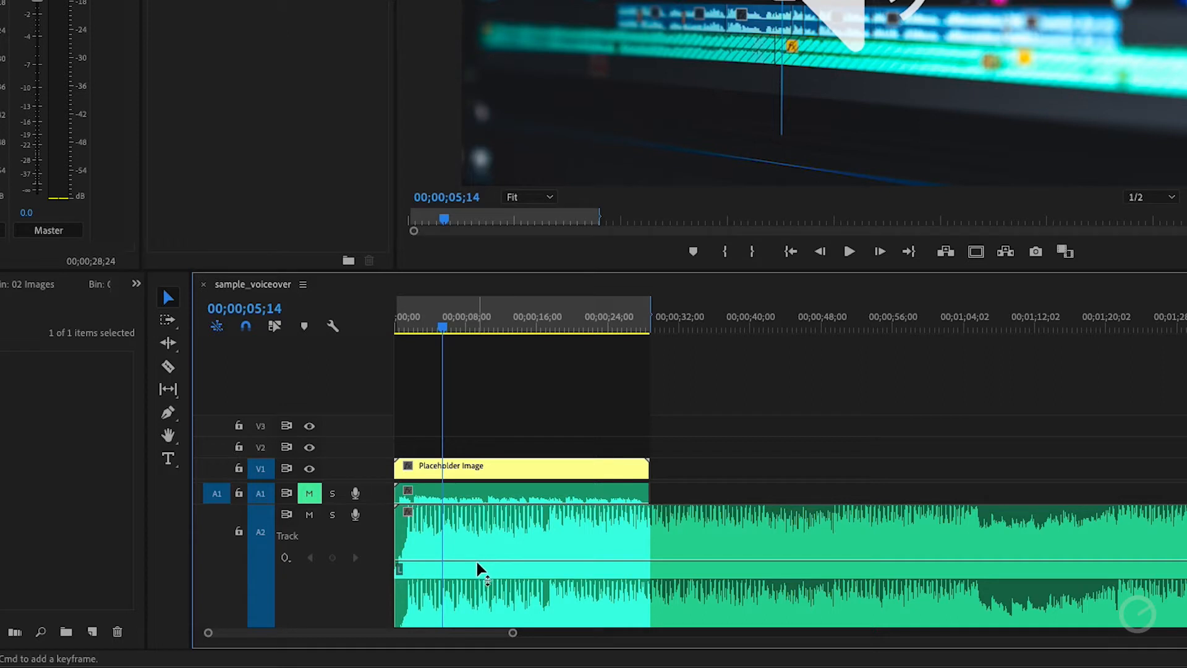
drag(484, 560, 485, 585)
drag(501, 334, 379, 352)
key(space)
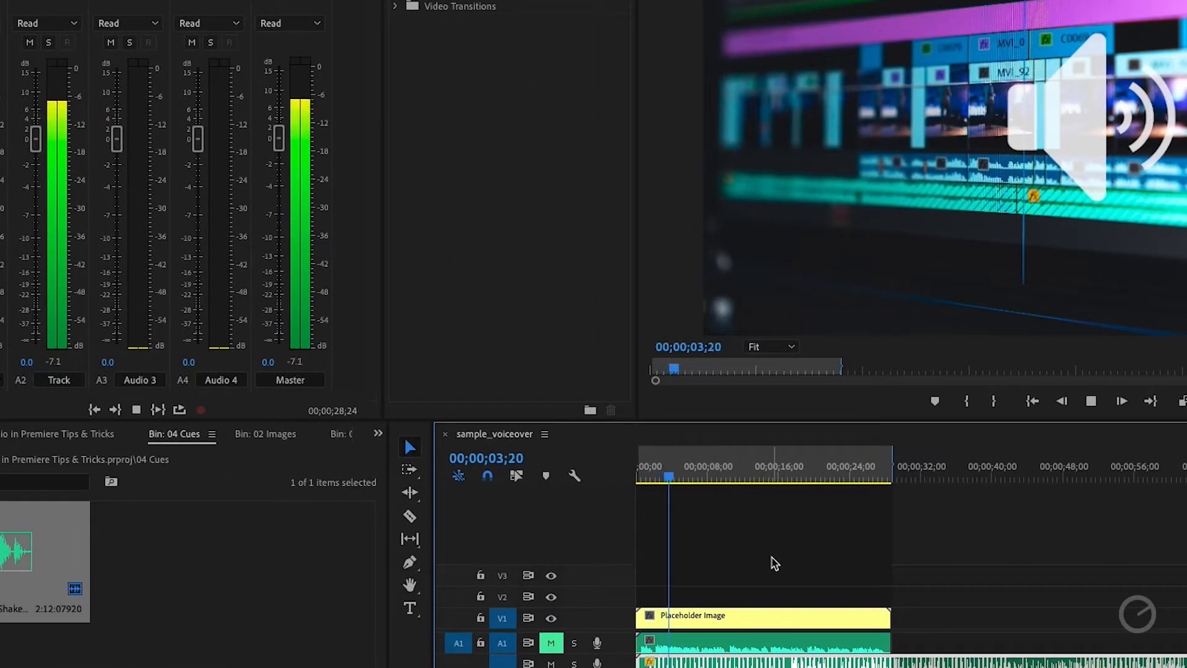
key(space)
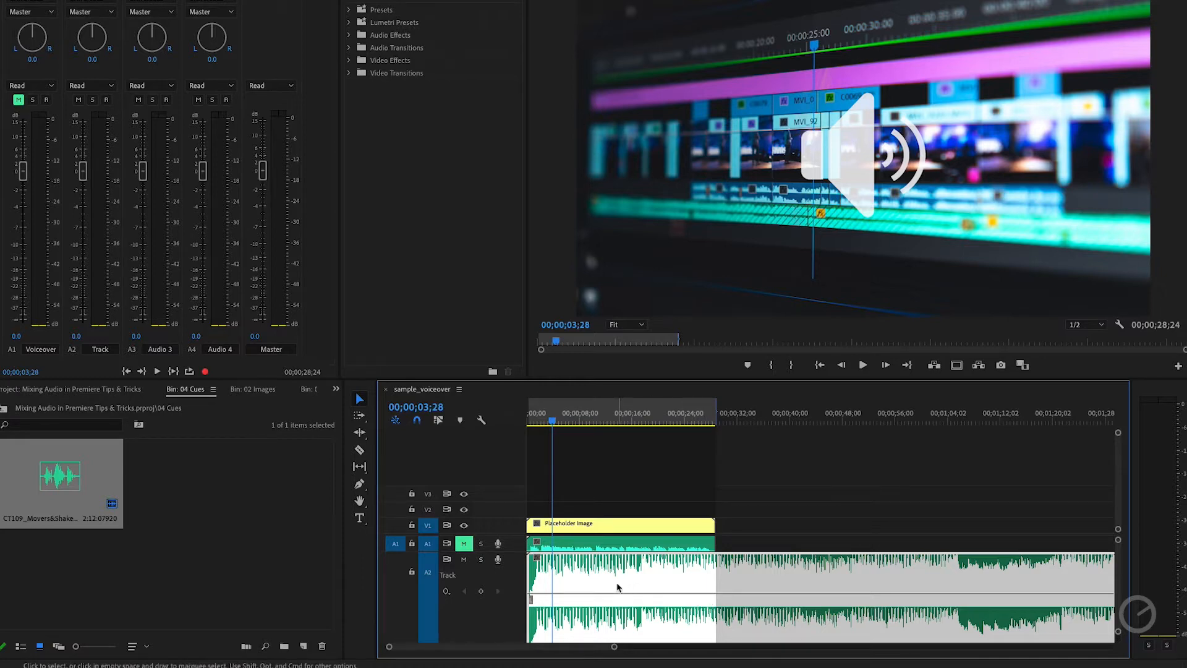
Lower the music clip's volume line in the timeline to about -10.8 dB.
right_click(595, 578)
click(594, 576)
right_click(595, 578)
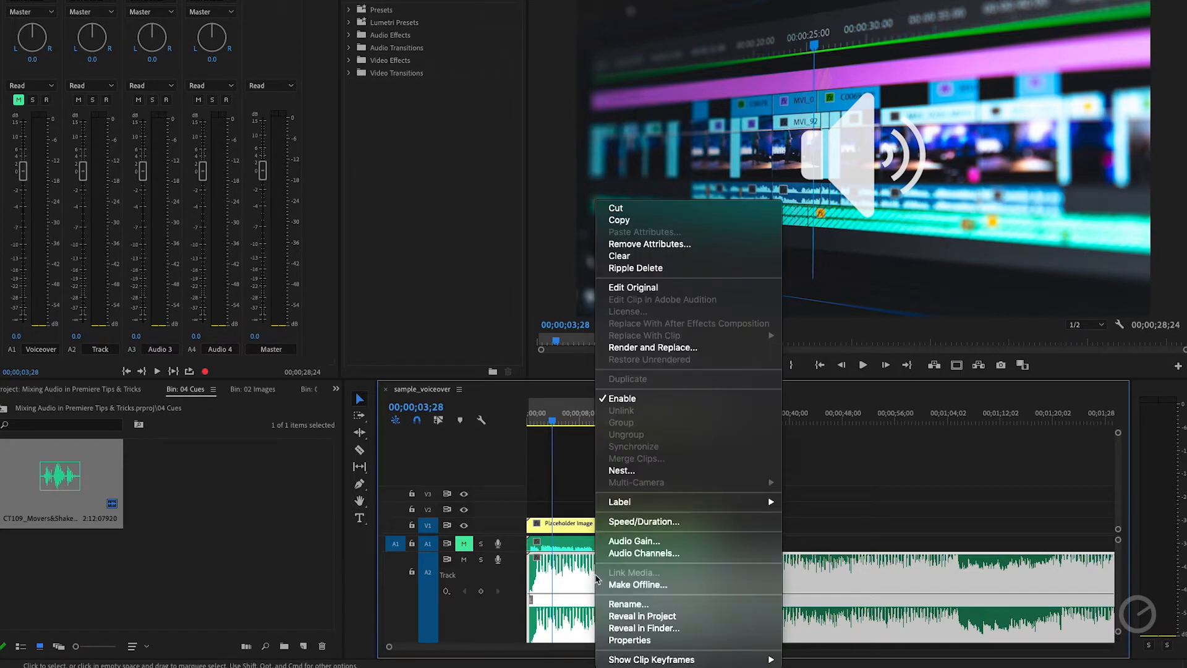
click(594, 577)
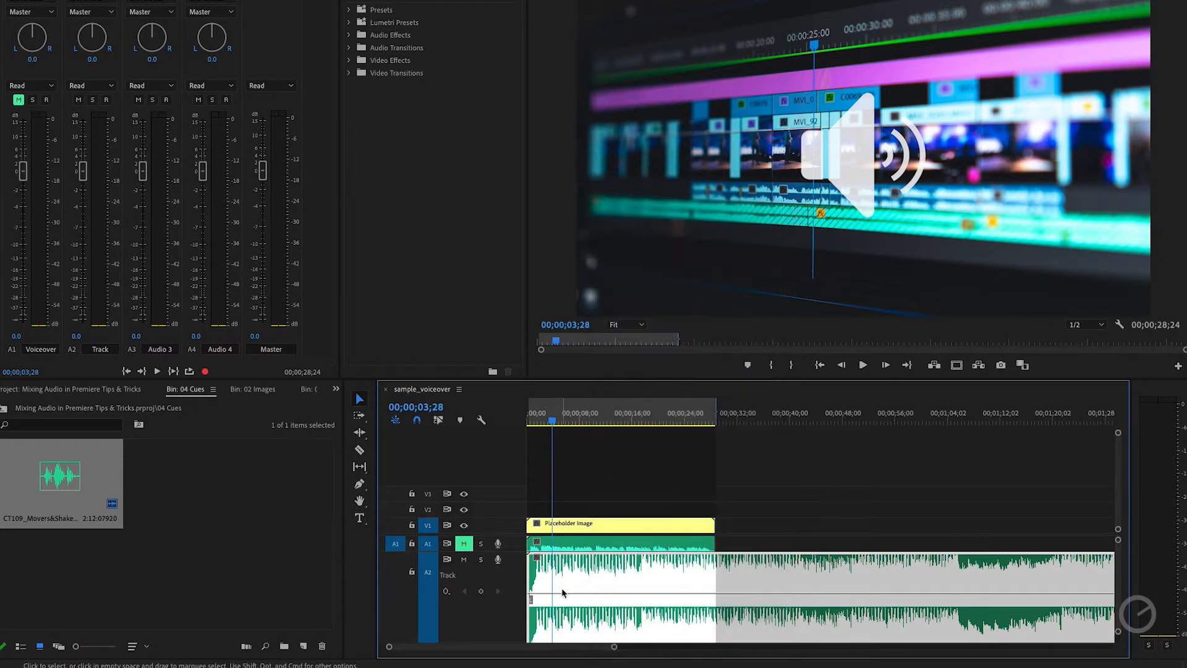
drag(570, 595, 571, 620)
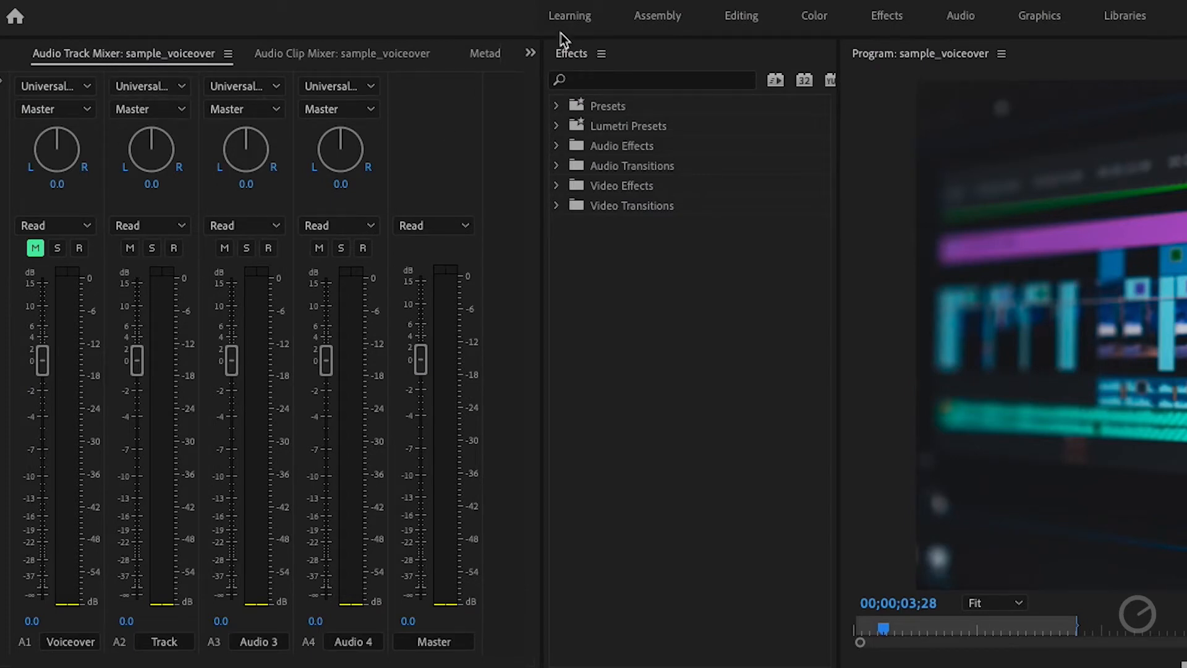
Compare the Audio Clip Mixer with the Audio Track Mixer, and return the music clip's volume line to 0 dB.
click(343, 56)
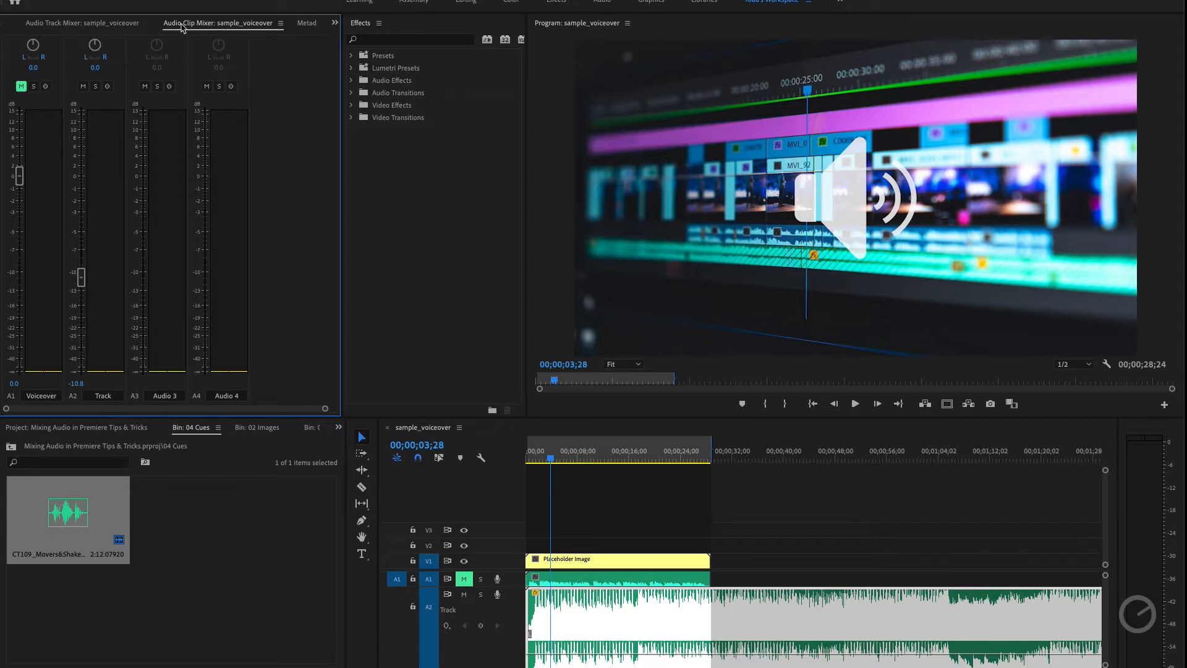
click(115, 25)
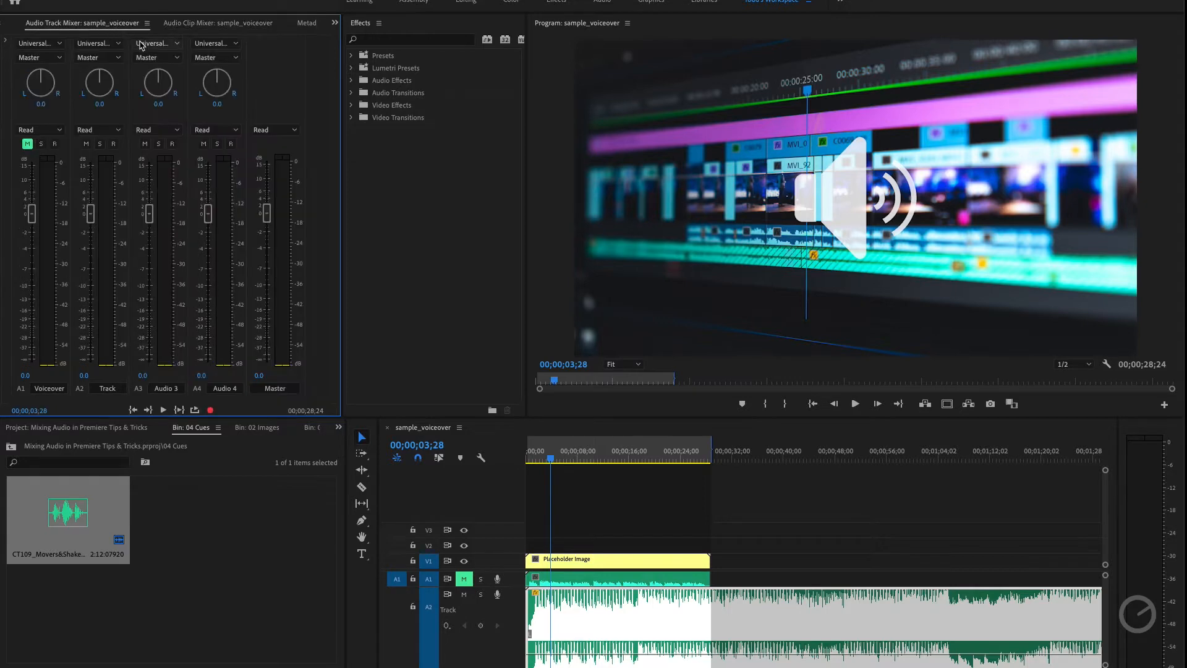
click(223, 26)
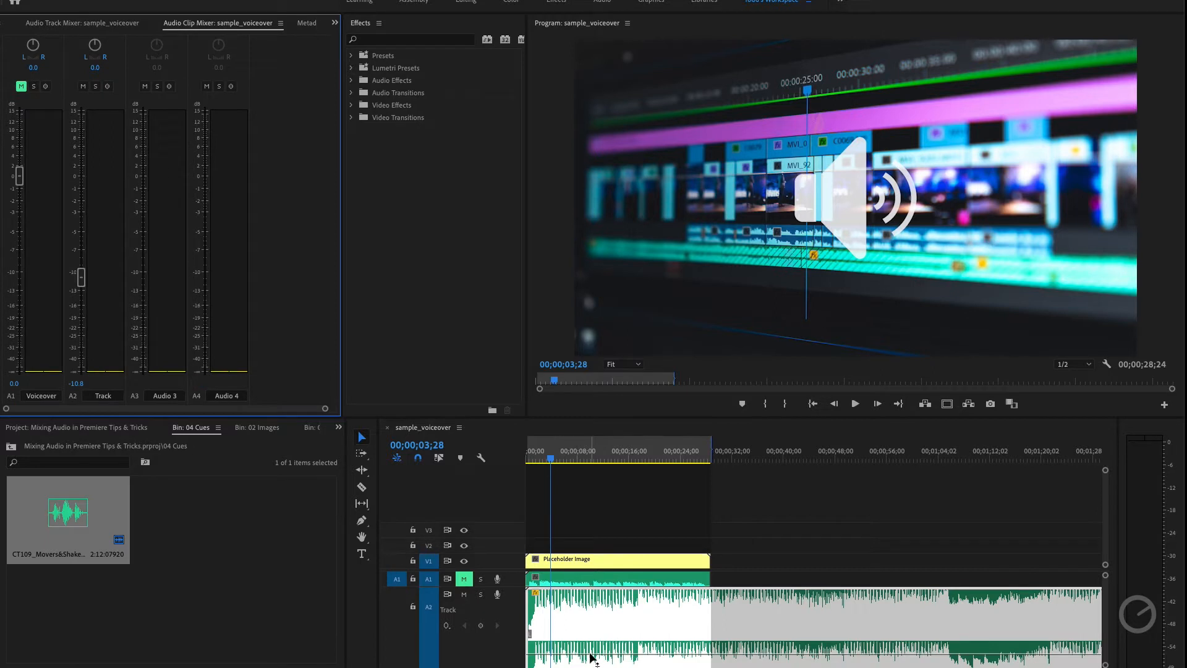
drag(590, 654, 590, 626)
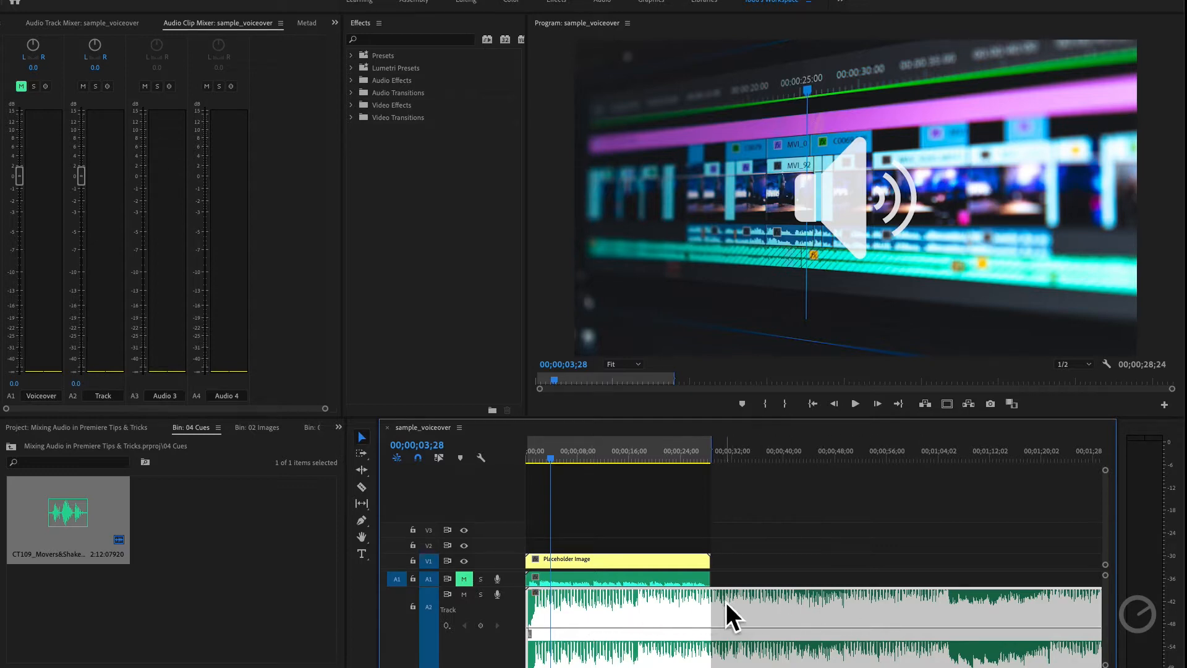
Adjust the music clip's audio gain by -10 dB.
right_click(646, 612)
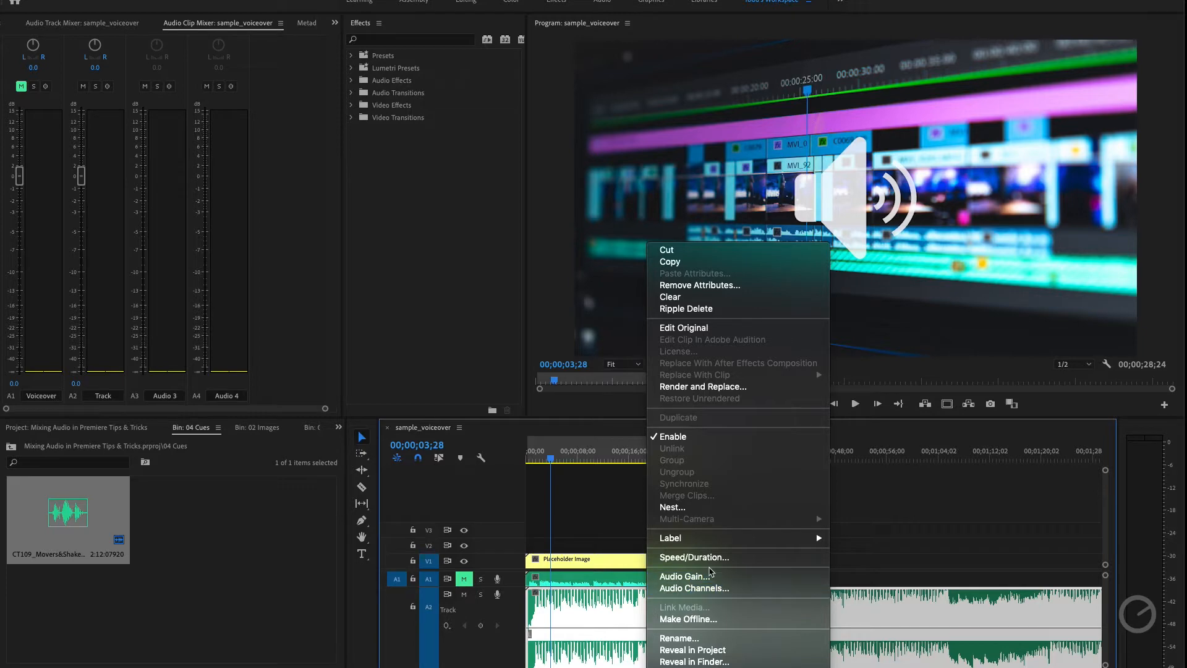
click(704, 577)
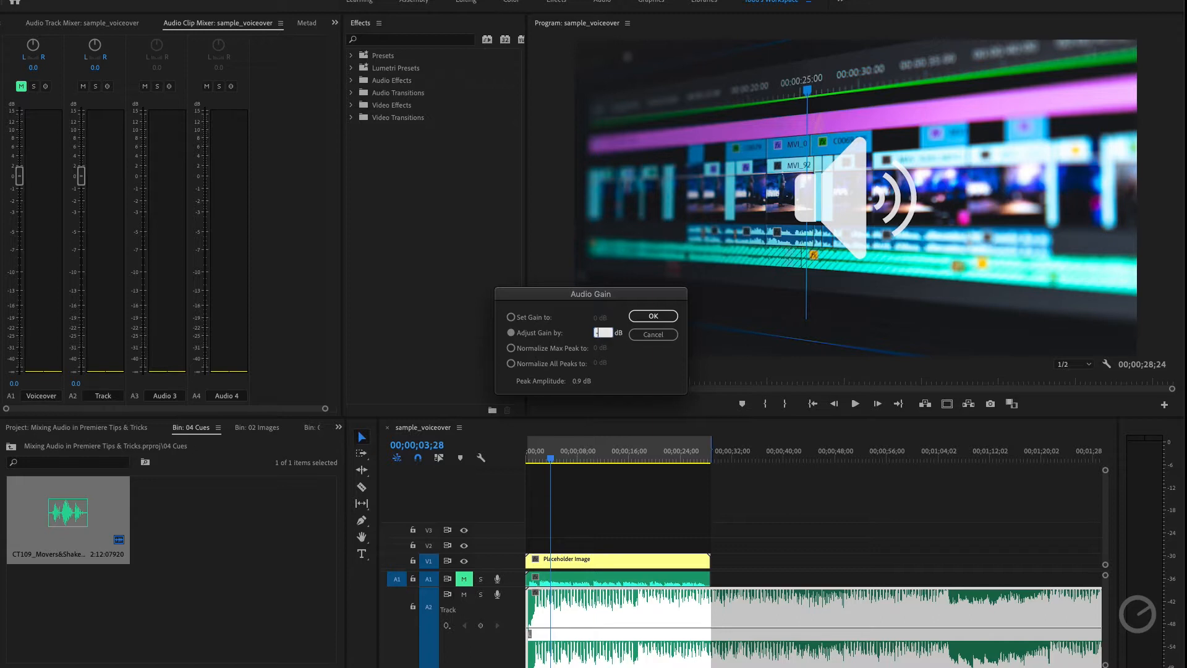
text(7)
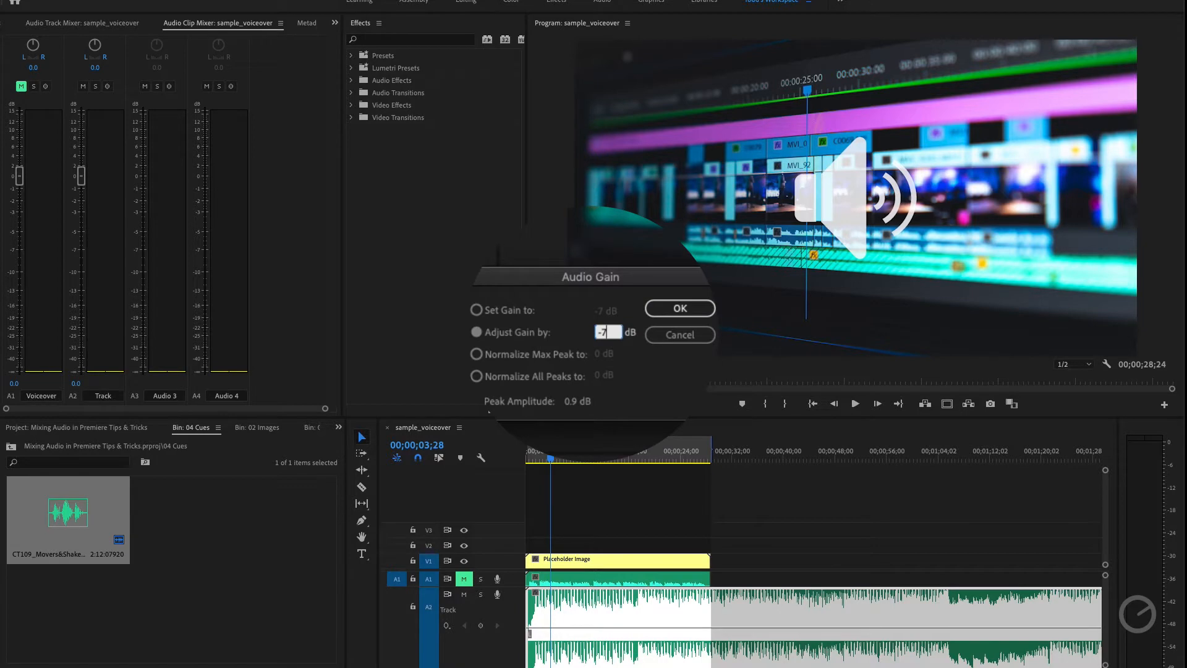
text(10)
click(680, 308)
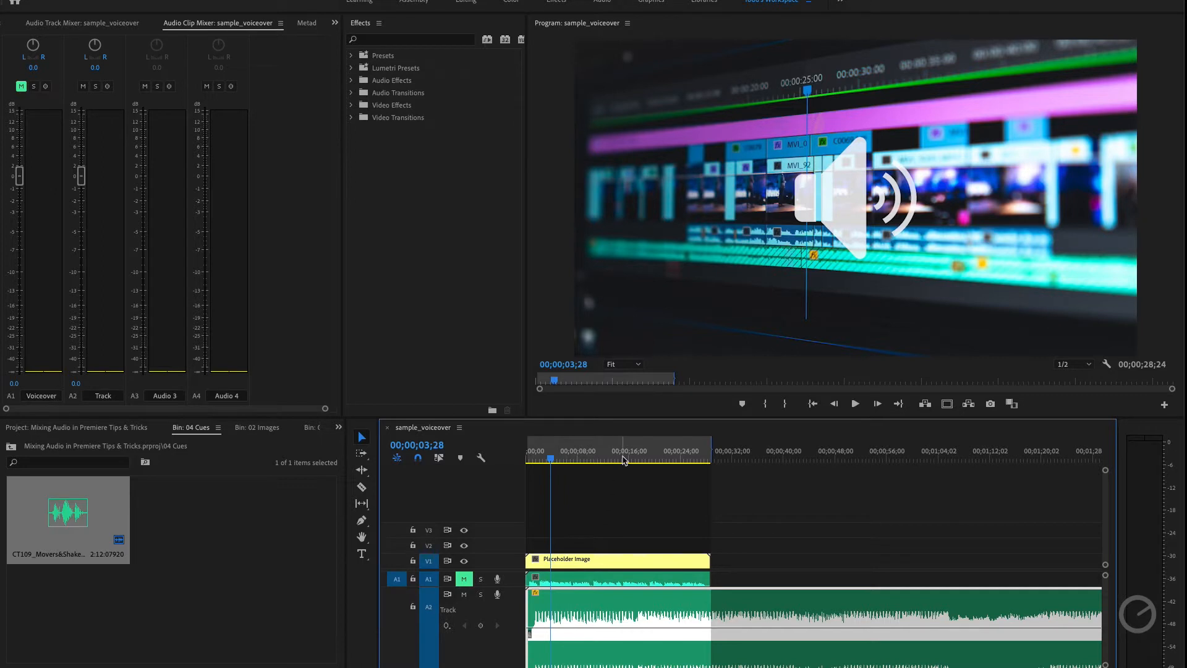
Play several sections of the music and check its peaks on the Track and Master meters of the Audio Track Mixer.
drag(639, 458, 486, 457)
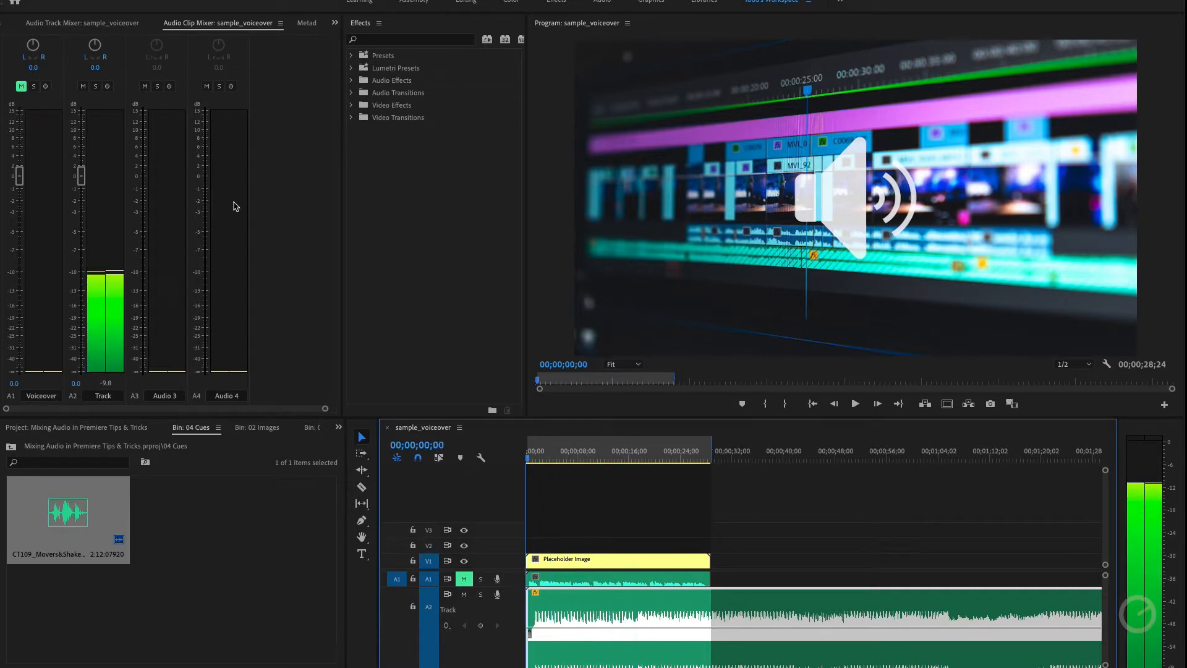
click(85, 24)
click(569, 460)
key(space)
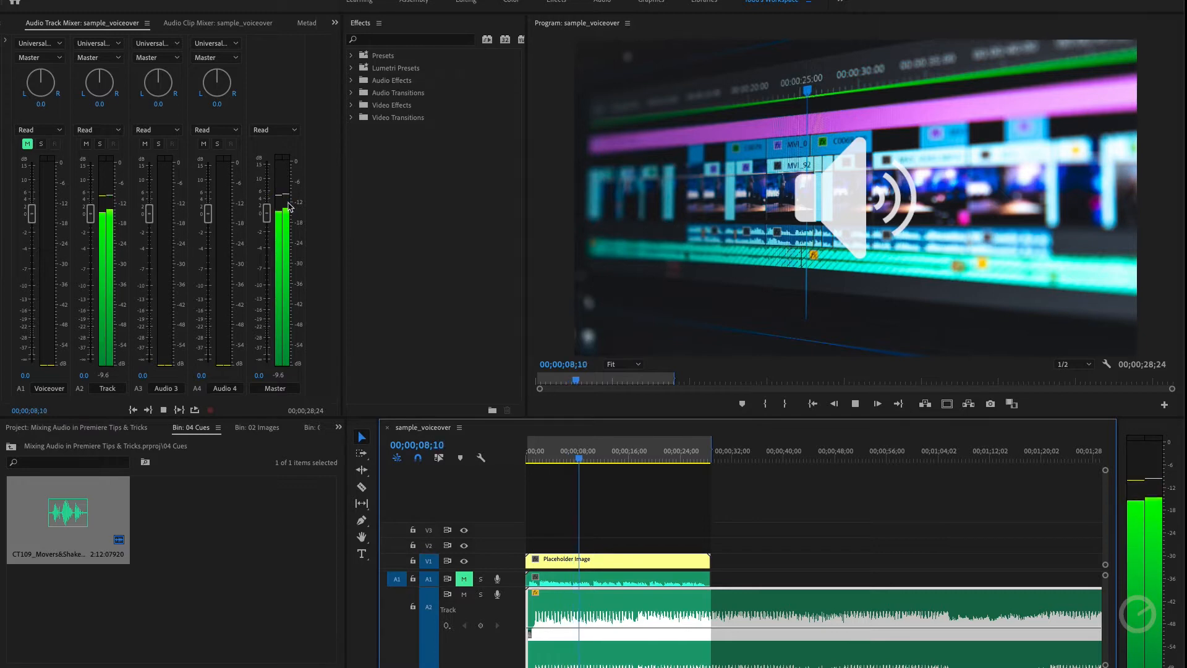
key(space)
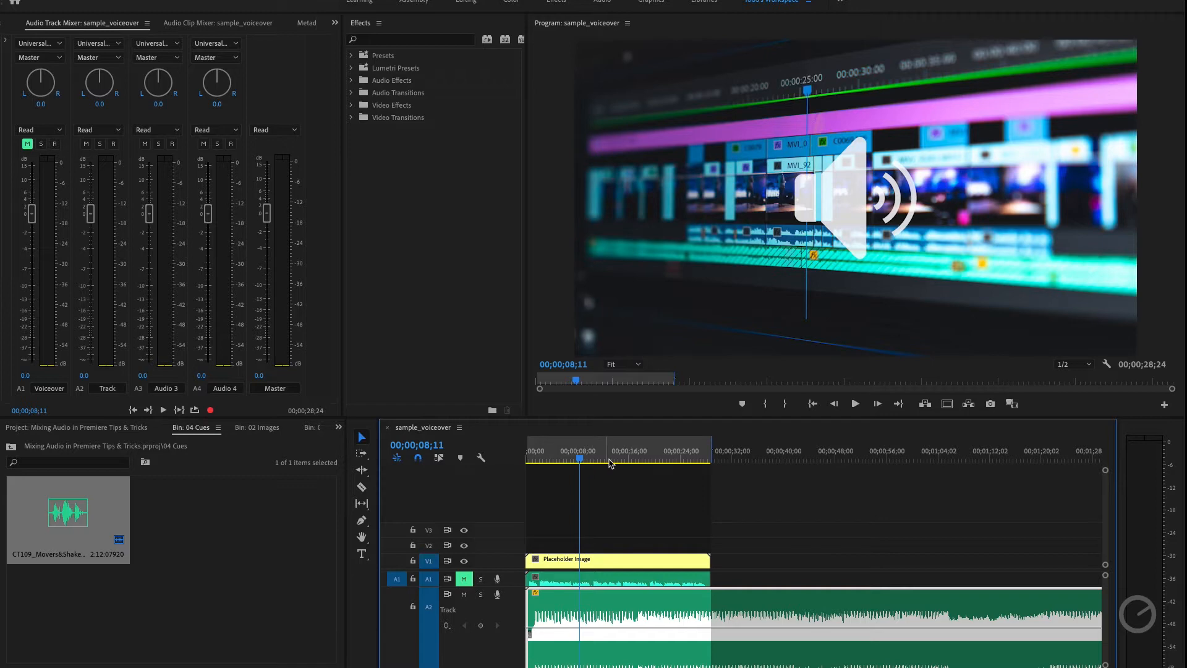
click(590, 459)
key(space)
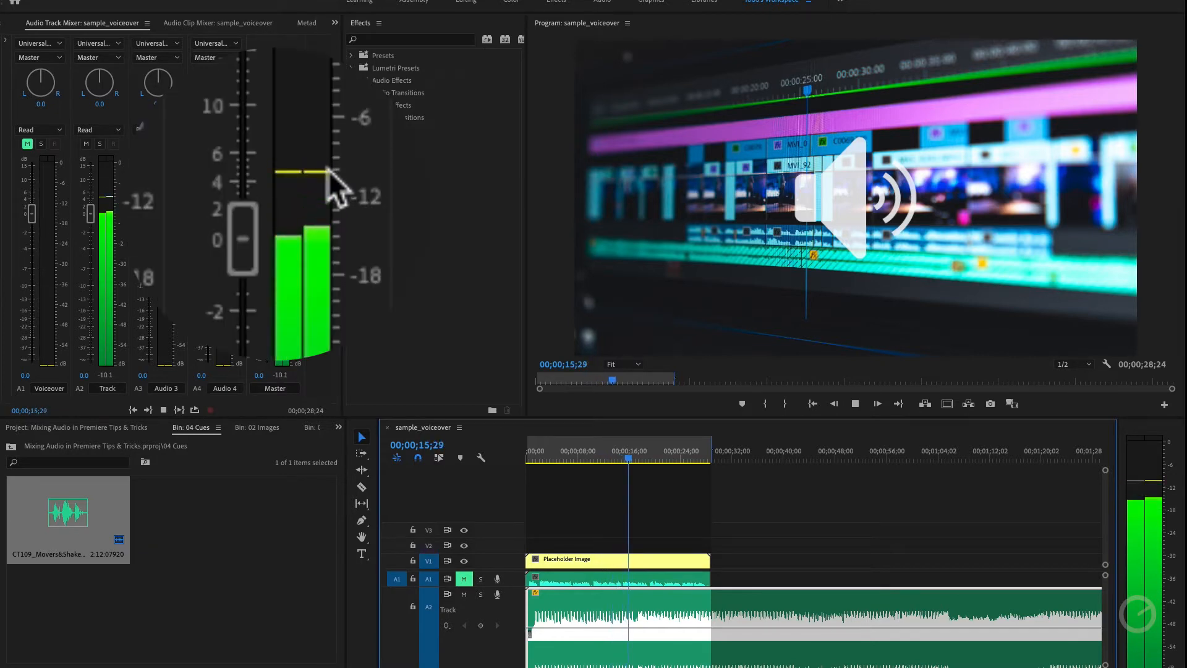
key(space)
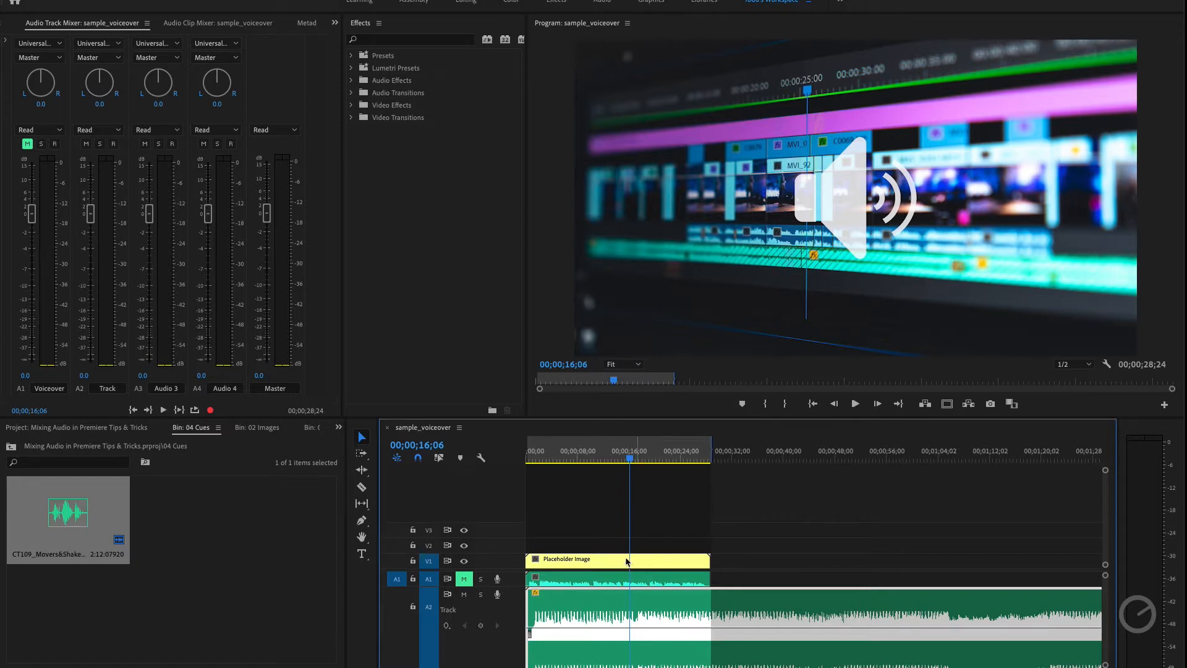
Adjust the music clip's audio gain by a further 3 dB.
right_click(600, 602)
mouse_move(651, 545)
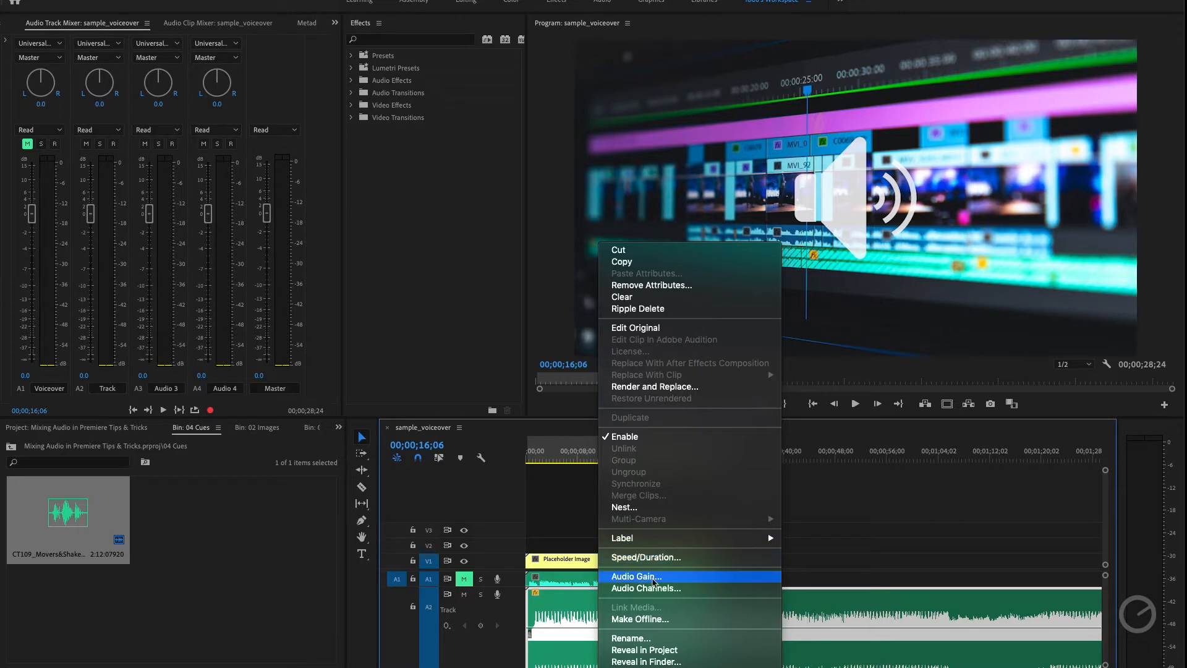
click(654, 577)
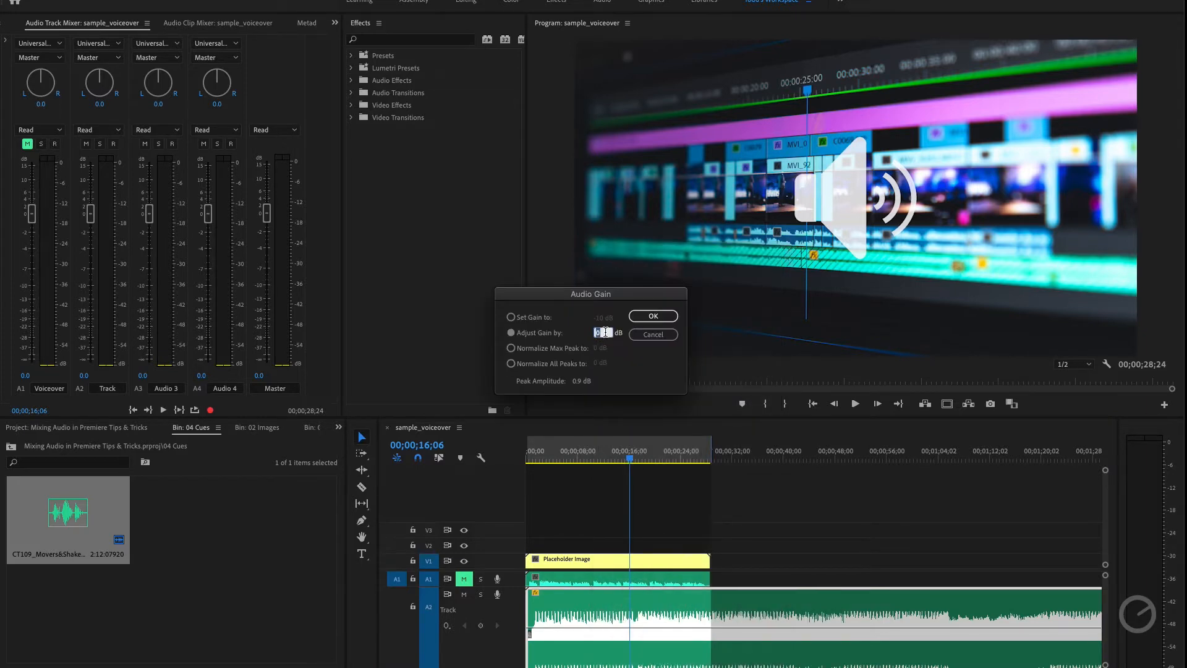
text(3)
click(652, 316)
Play the adjusted music from near the beginning and check its new peak level on the Master meter.
drag(644, 460, 542, 473)
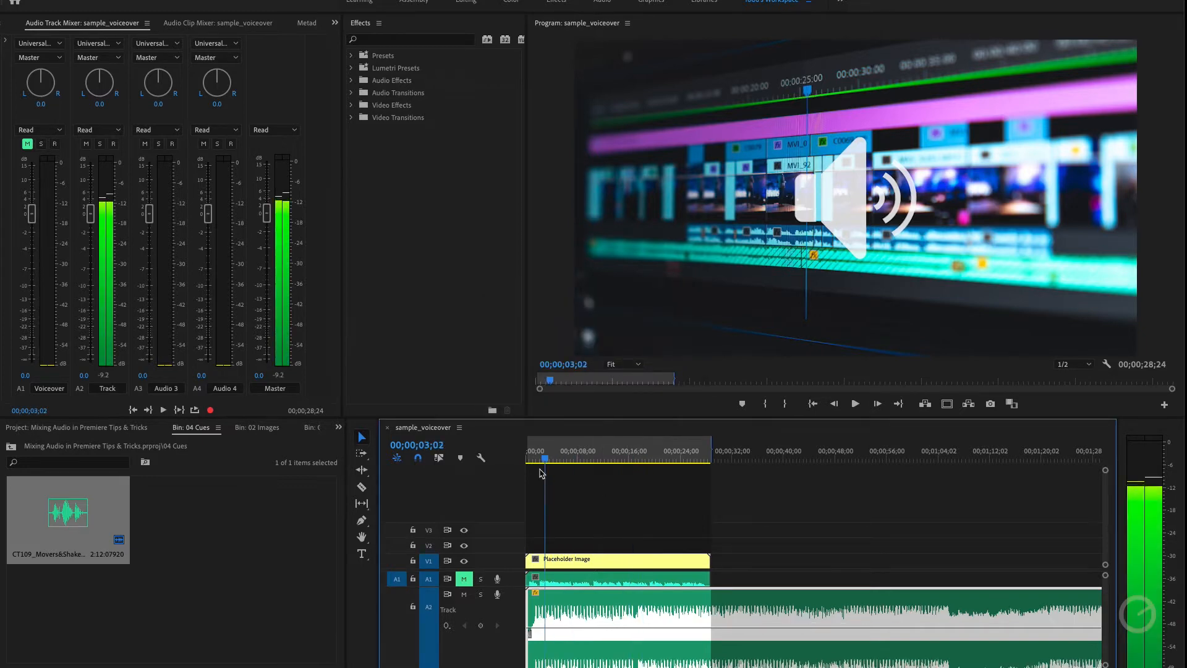
key(space)
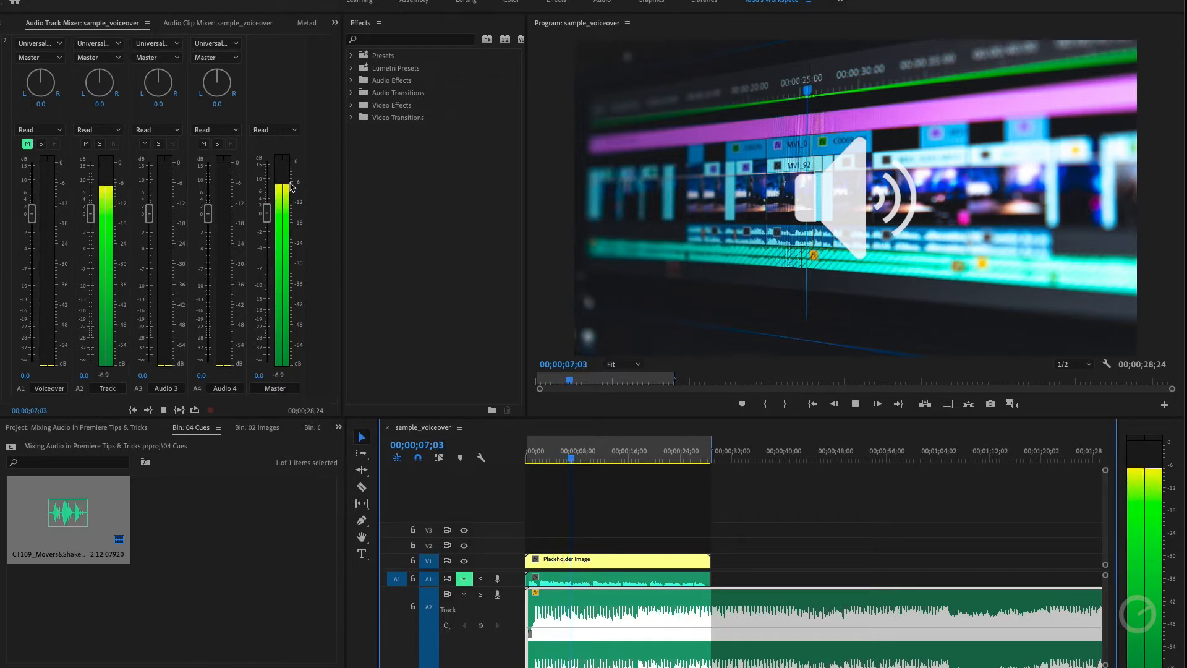
key(space)
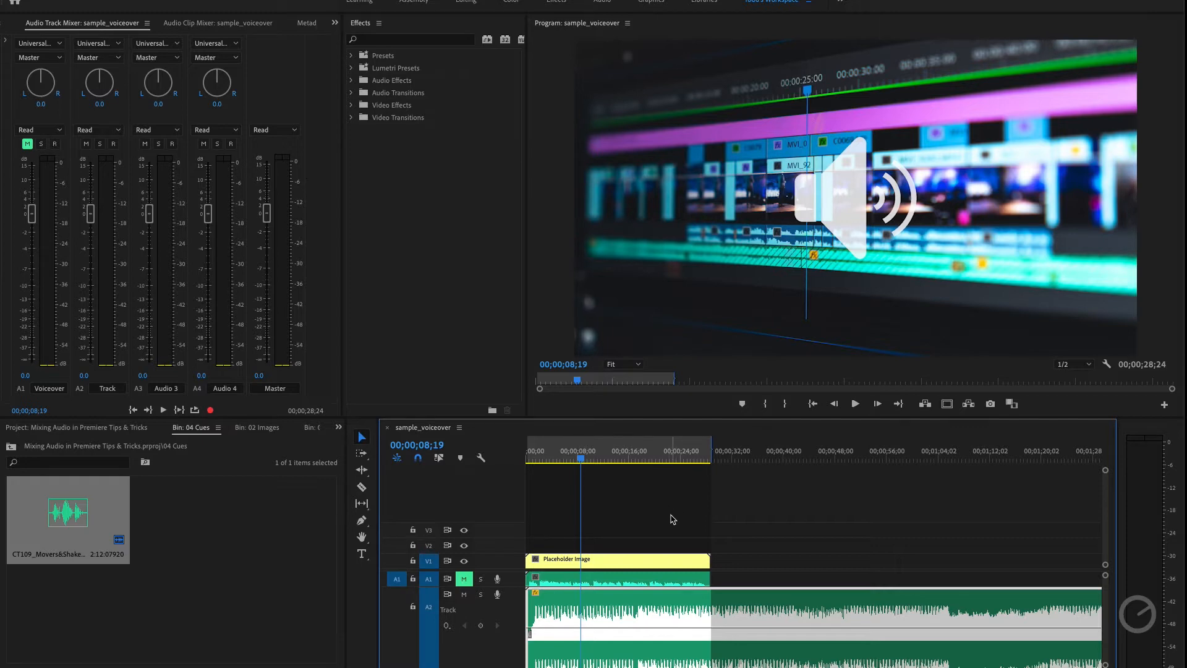
Mute the music track, unmute the Voiceover track, and play the voiceover alone from the start of the sequence.
click(465, 594)
click(464, 580)
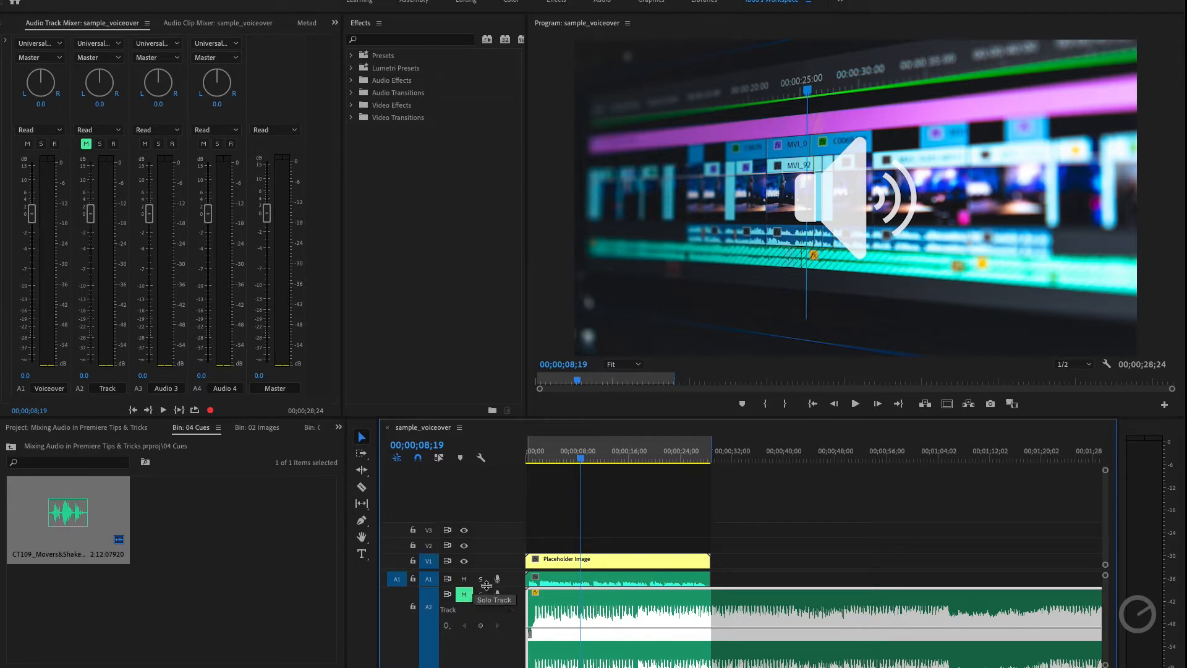
drag(618, 456, 485, 456)
key(space)
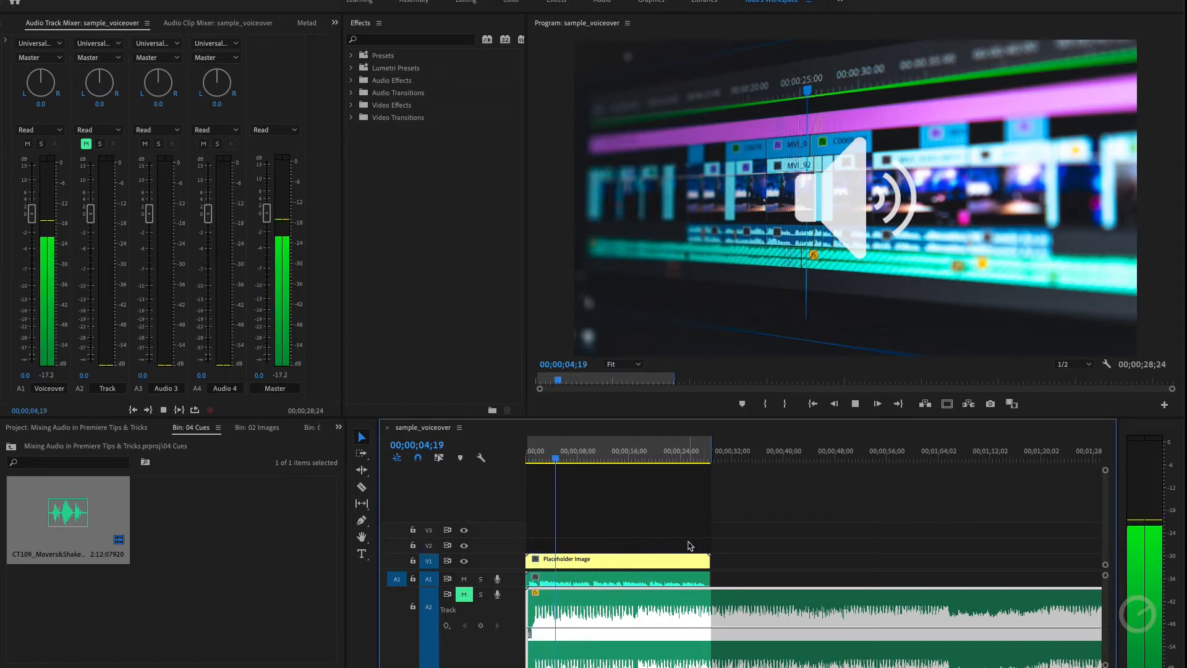
key(space)
Set the voiceover clip's label colour to Rose.
click(621, 582)
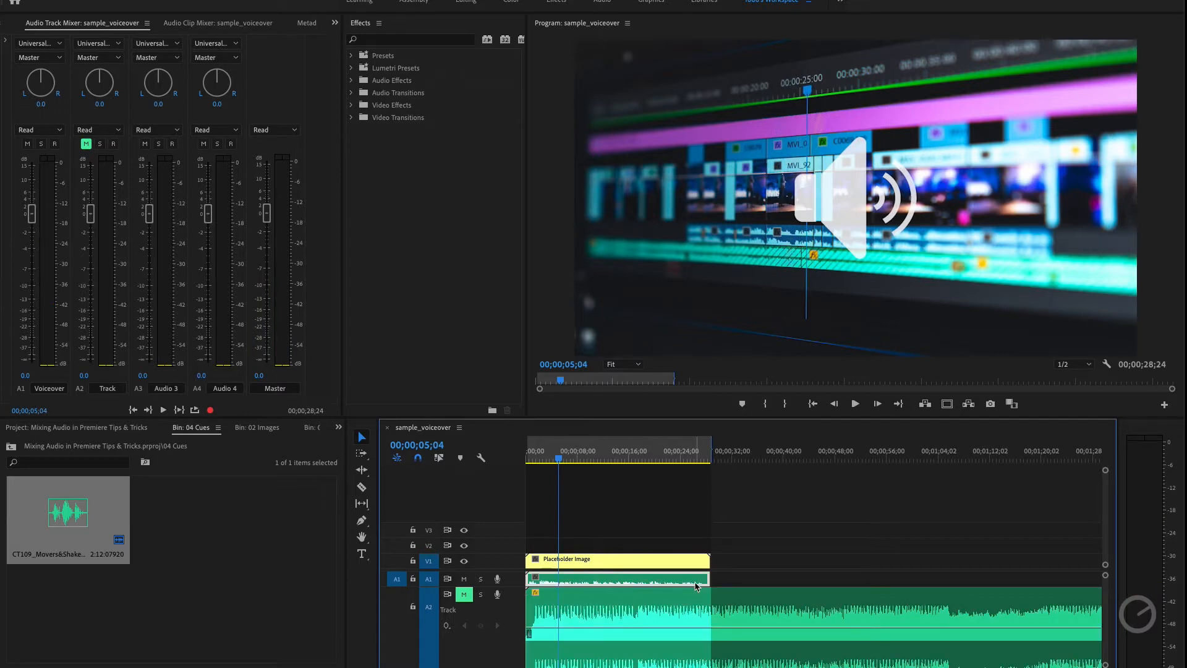
right_click(606, 582)
mouse_move(667, 539)
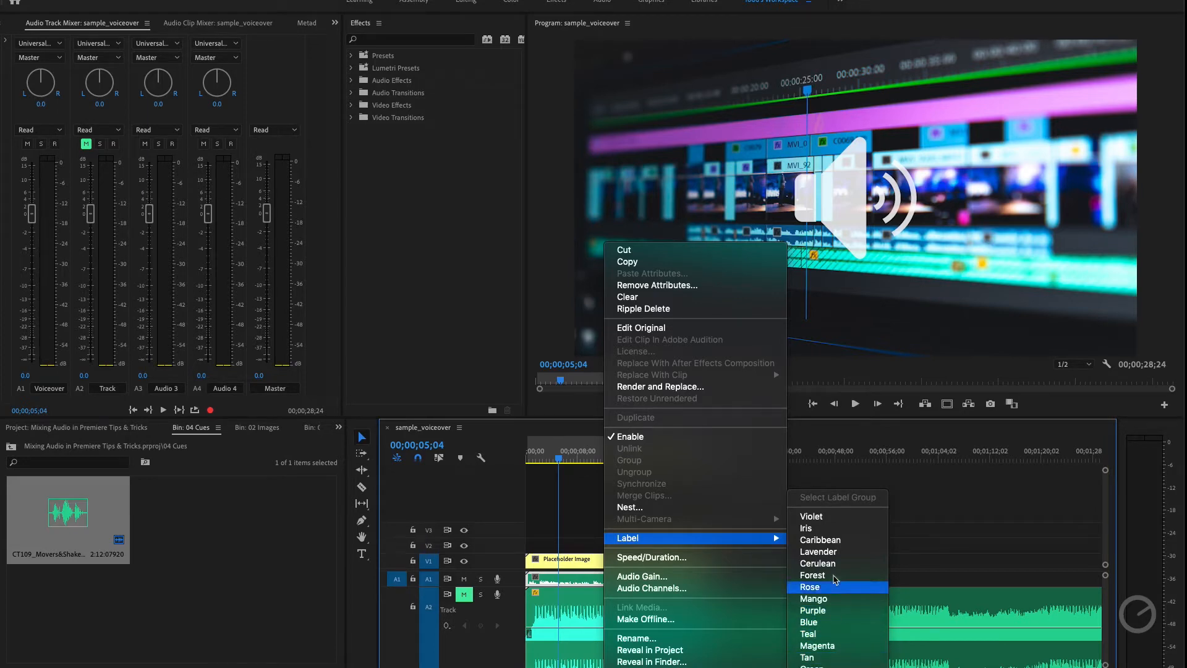
click(840, 594)
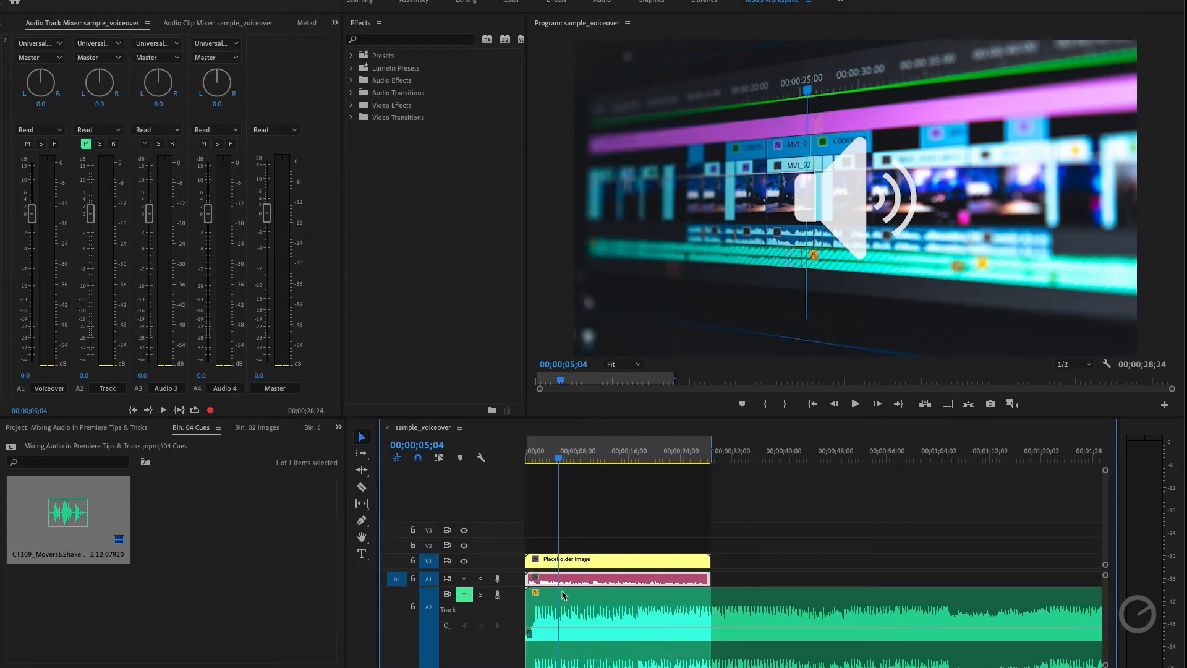
Play the voiceover on its own from 00;00;05;04 and check its peak level on the Master meter.
key(space)
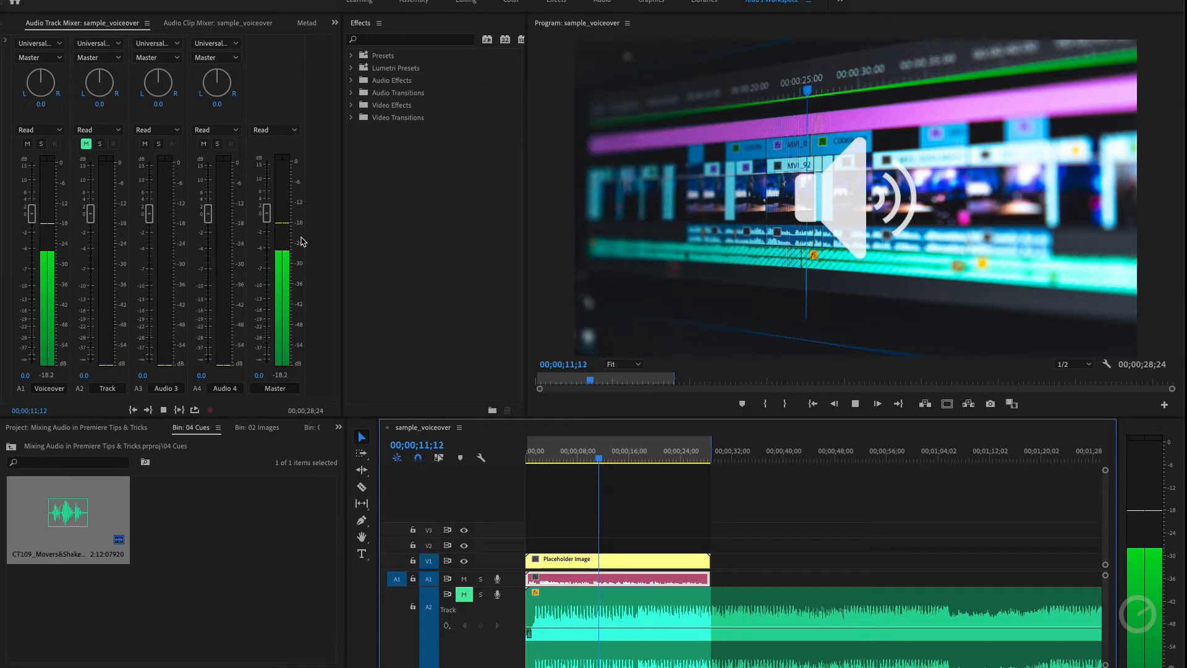
key(space)
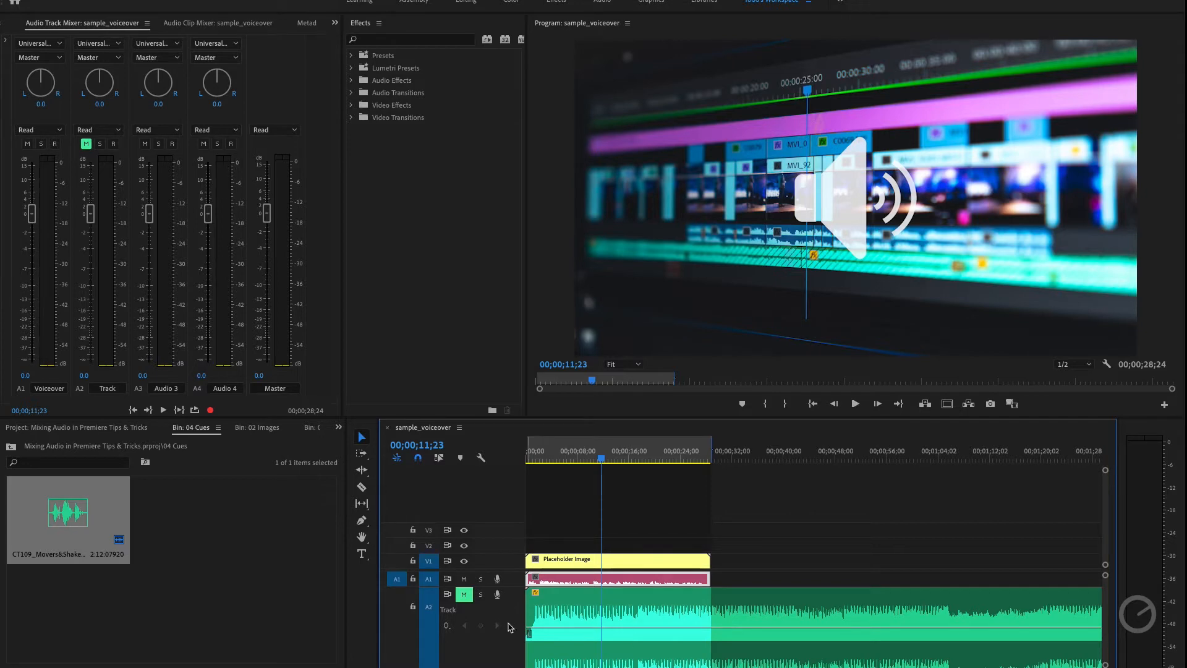
Reduce the music track's height, enlarge the Voiceover track to show its waveform, and briefly view the Audio Clip Mixer.
scroll(508, 618, down, 5)
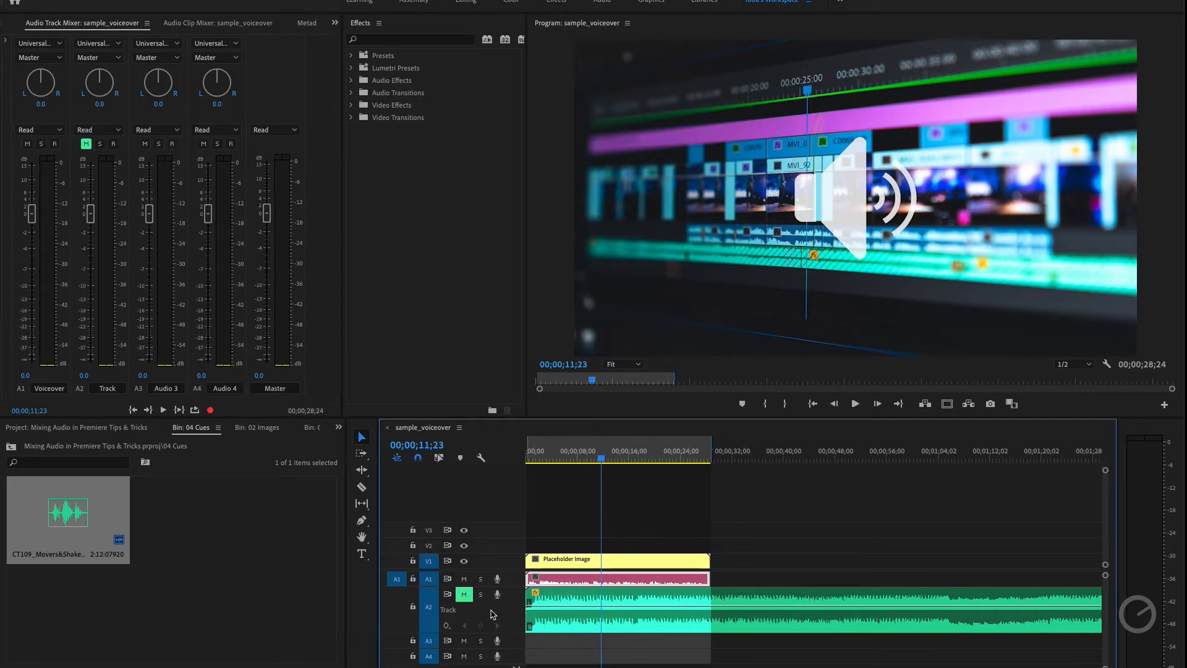
scroll(516, 581, up, 5)
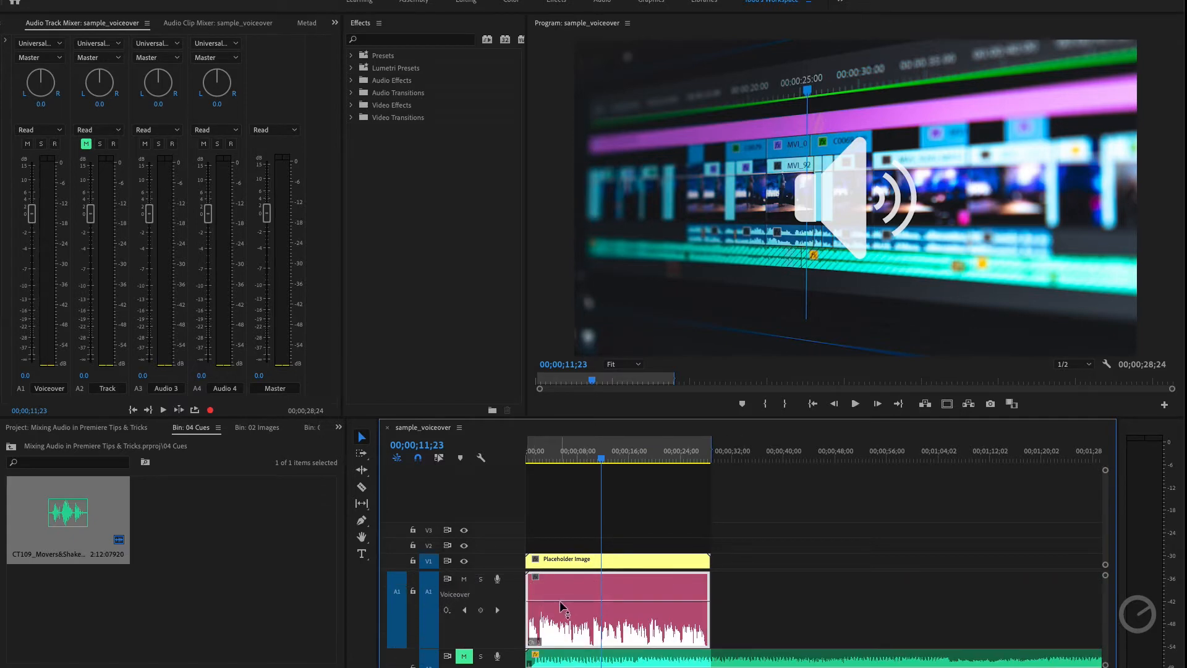
click(201, 25)
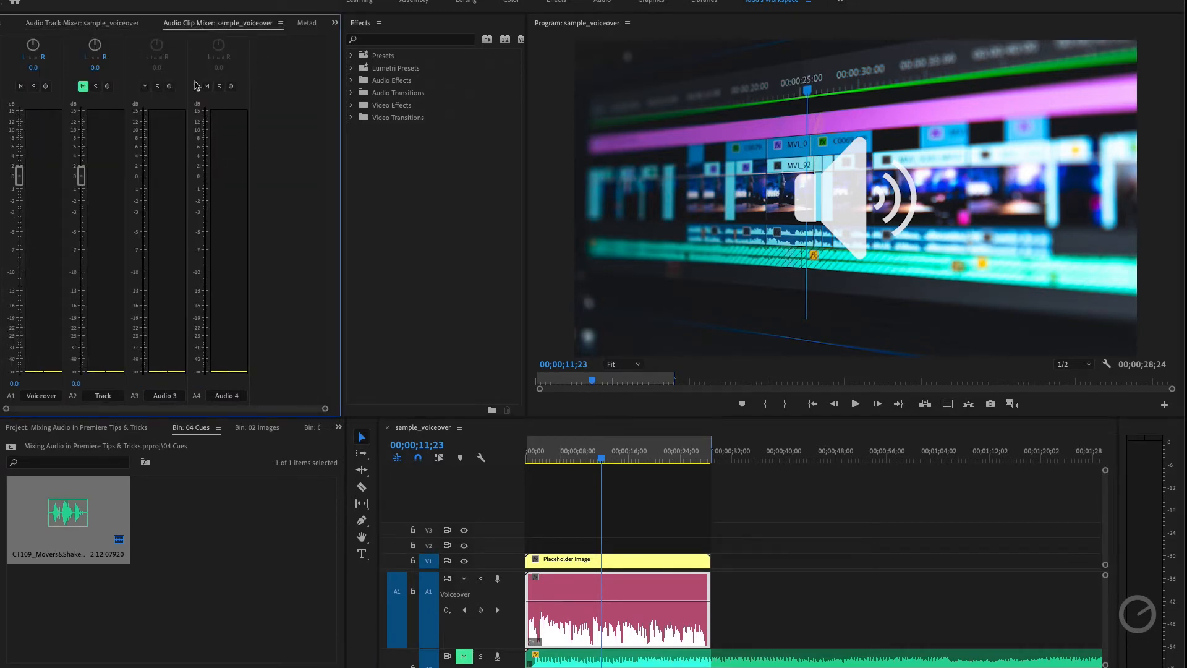
click(113, 28)
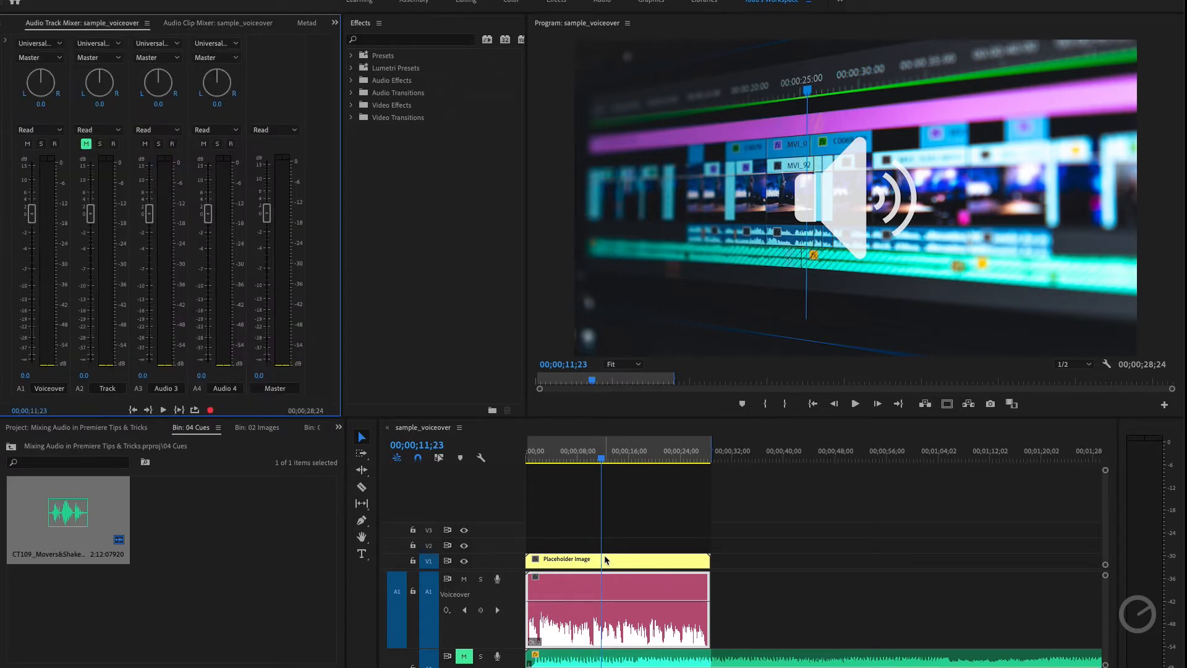
Adjust the voiceover clip's audio gain by 12 dB.
right_click(621, 592)
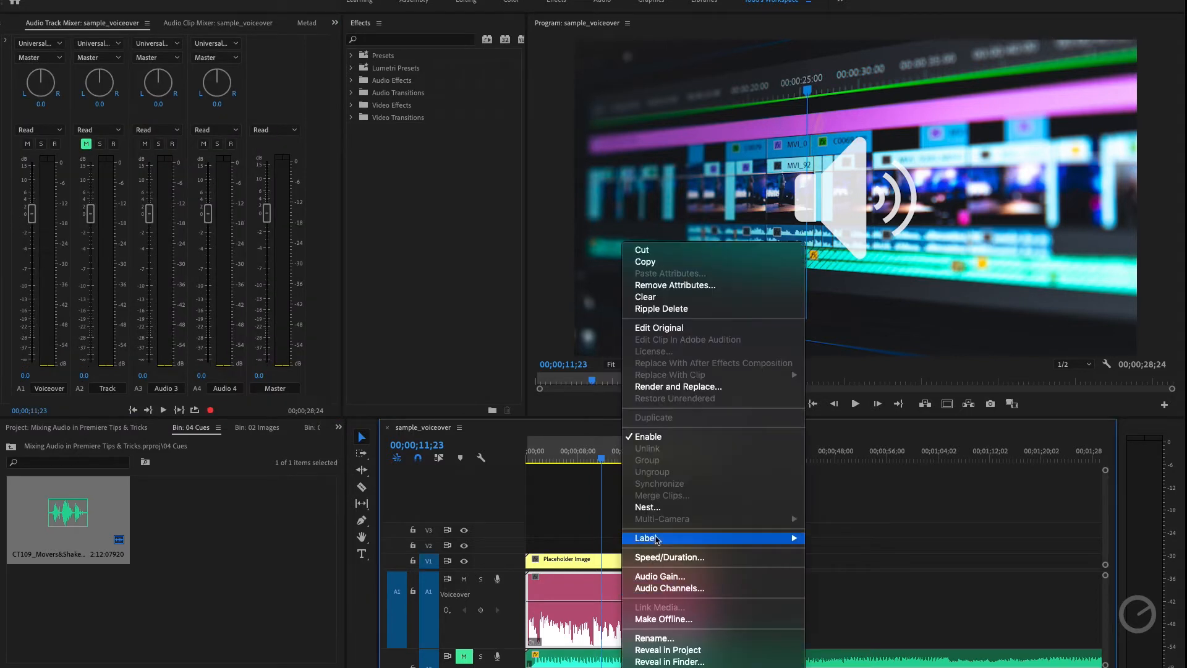
click(679, 582)
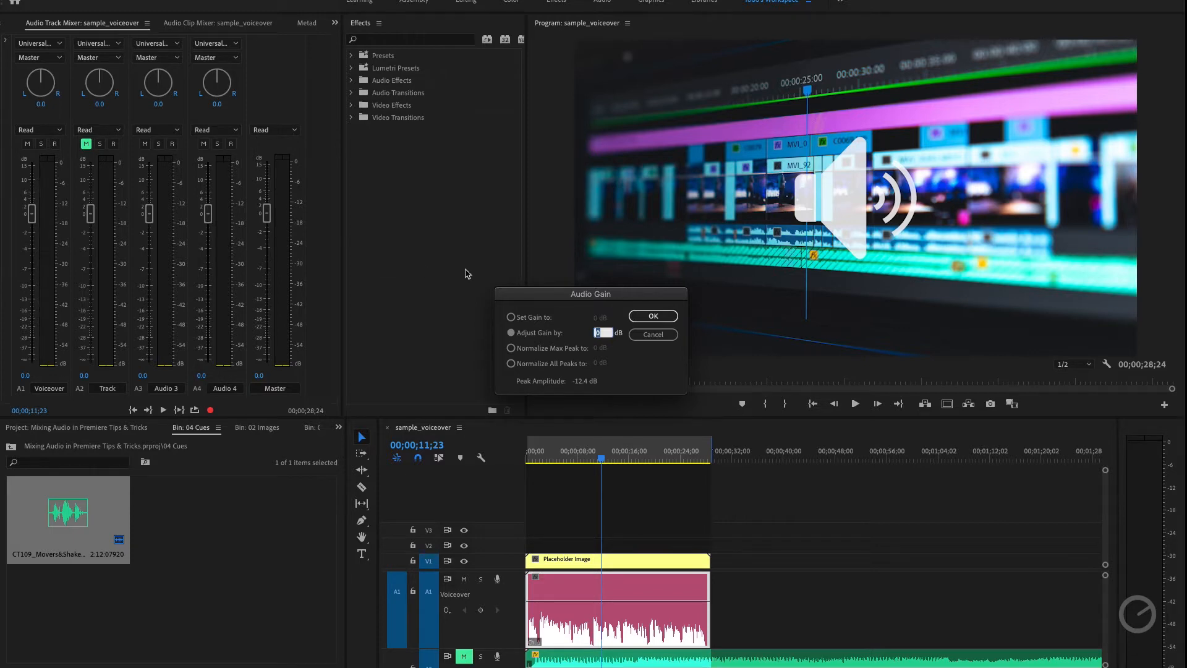
text(12)
click(659, 319)
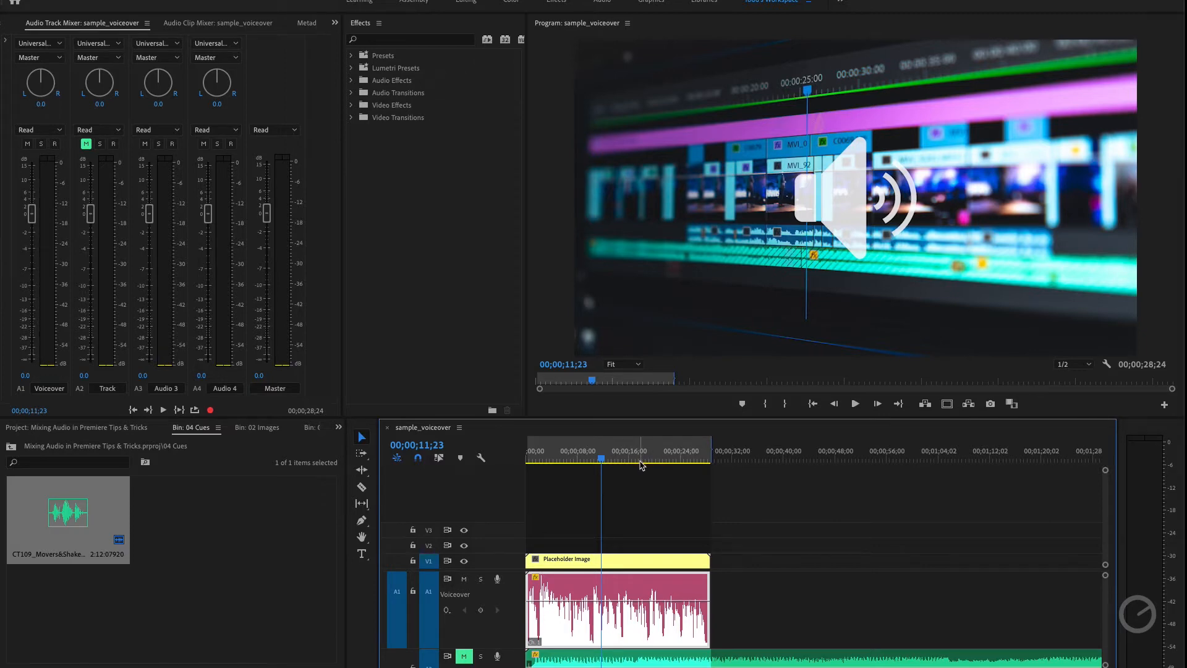
Play the louder voiceover from the start of the sequence, check its peak level, and move the playhead to 00;00;23;01.
drag(630, 460, 502, 471)
key(space)
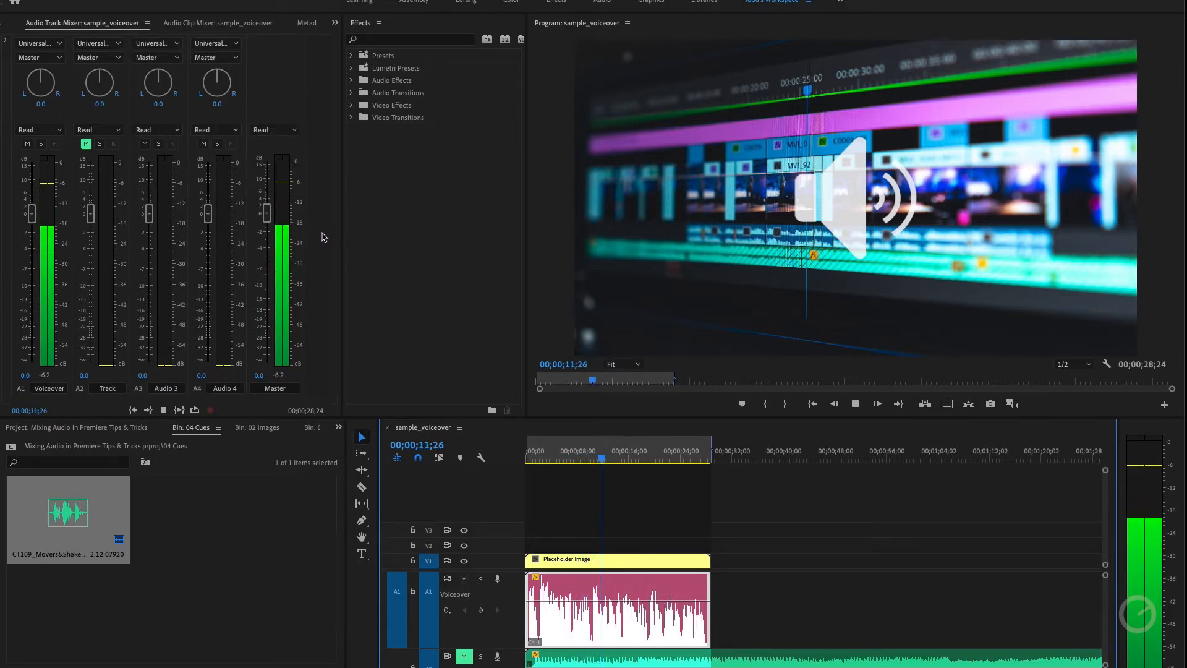
key(space)
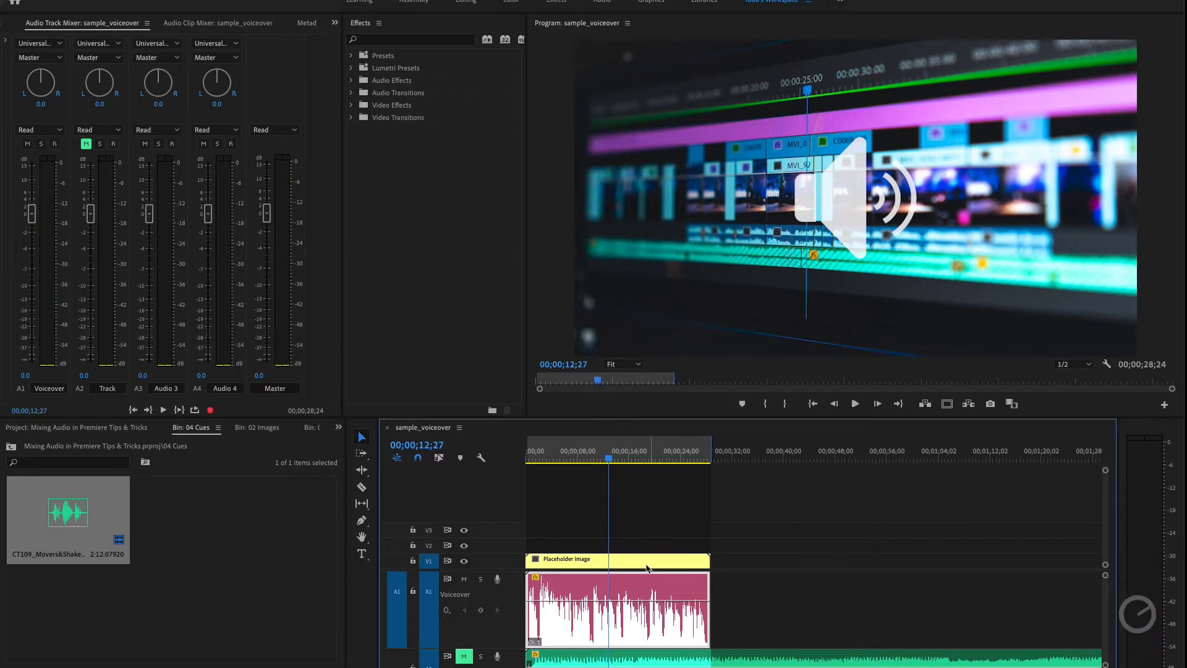
drag(609, 458, 674, 457)
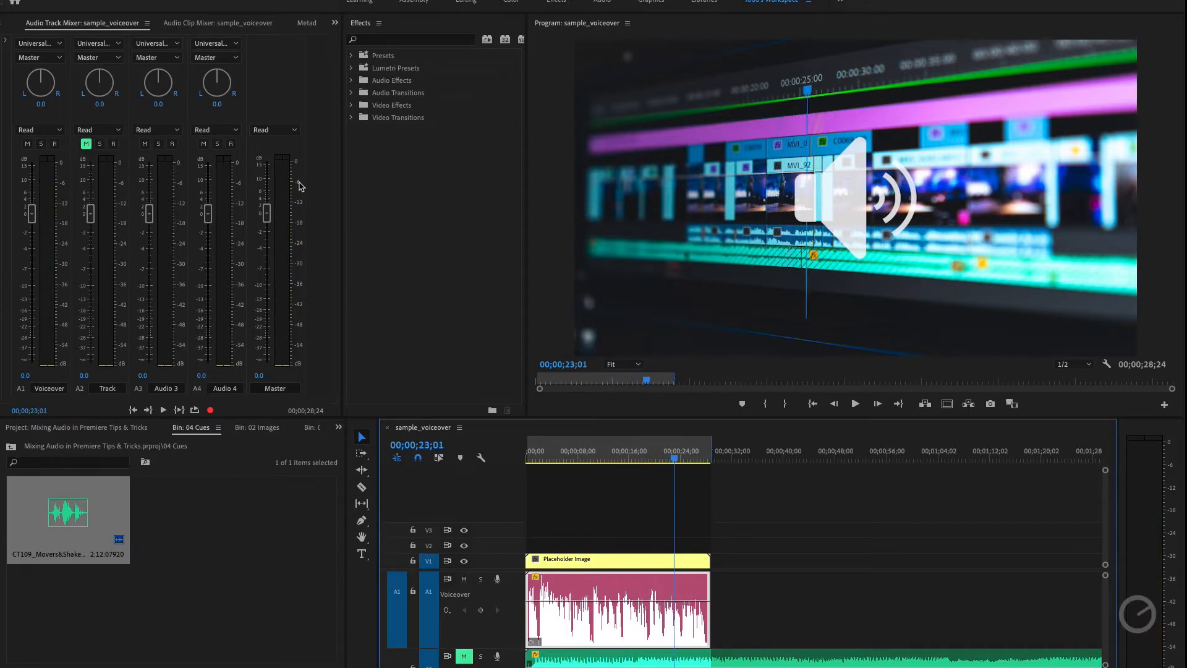
Adjust the voiceover clip's audio gain by a further 3 dB.
right_click(635, 593)
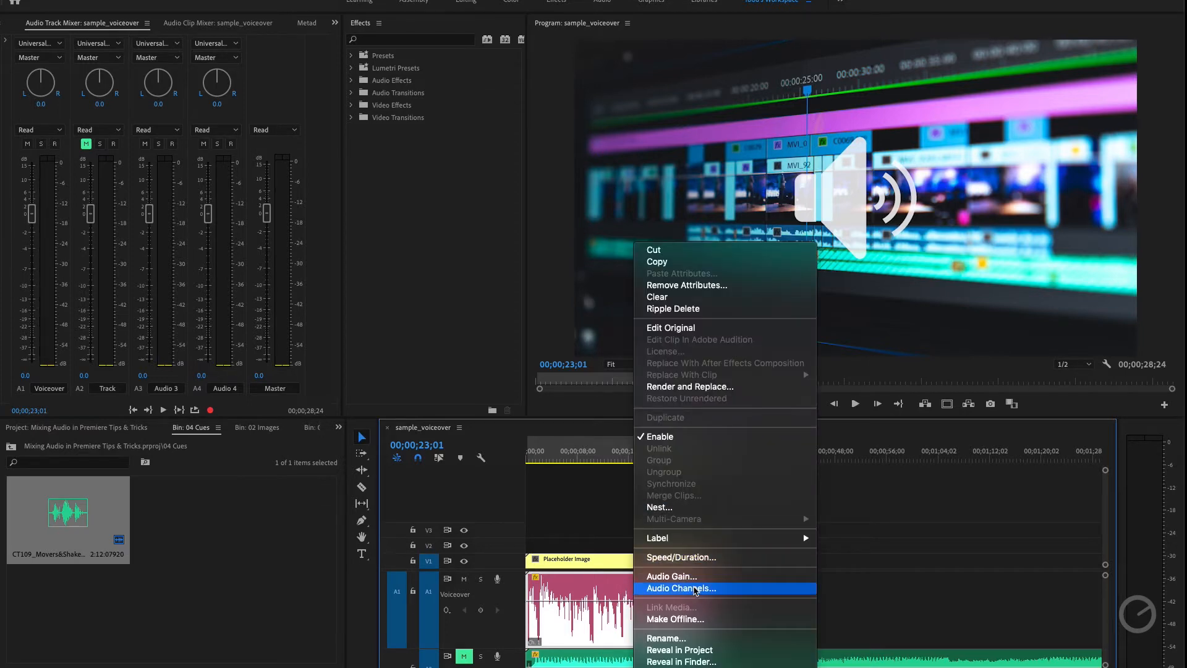
click(700, 577)
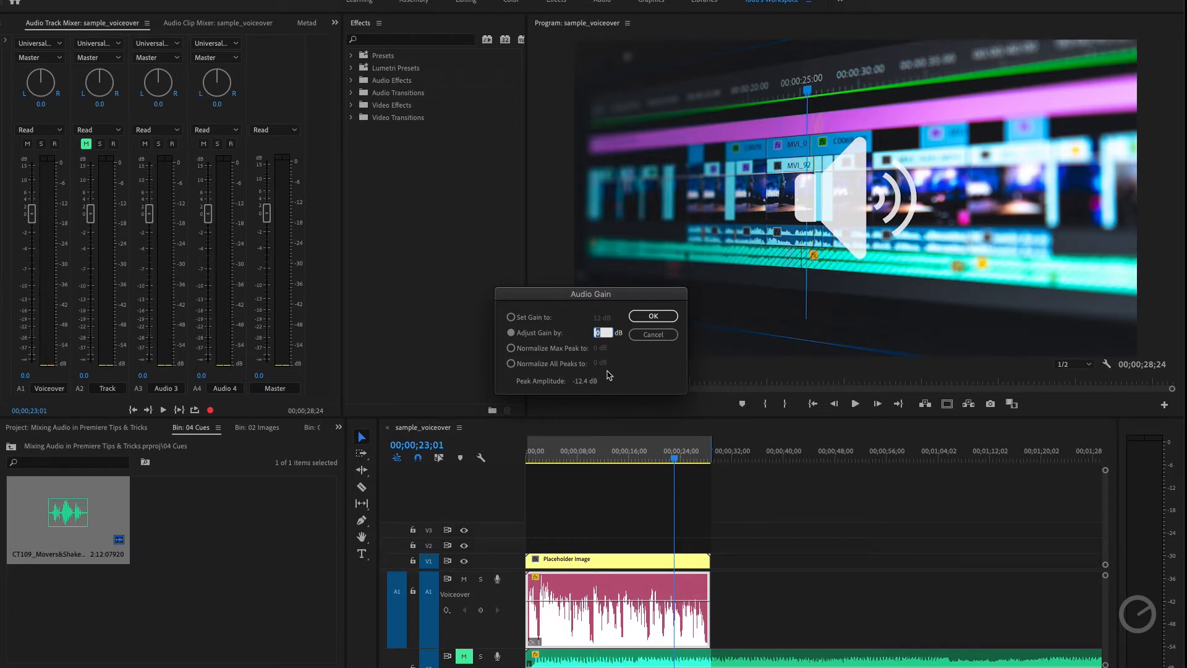
text(3)
click(653, 316)
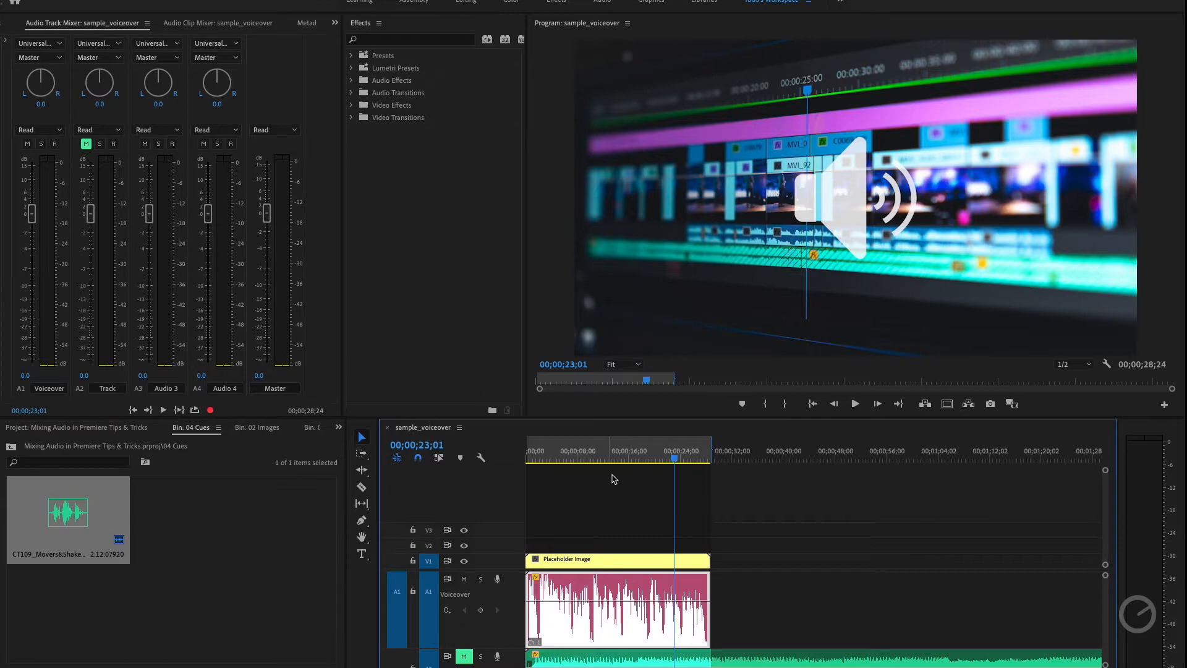
Play the voiceover from 00;00;03;22 and check its raised peak level on the Voiceover and Master meters.
drag(633, 460, 549, 461)
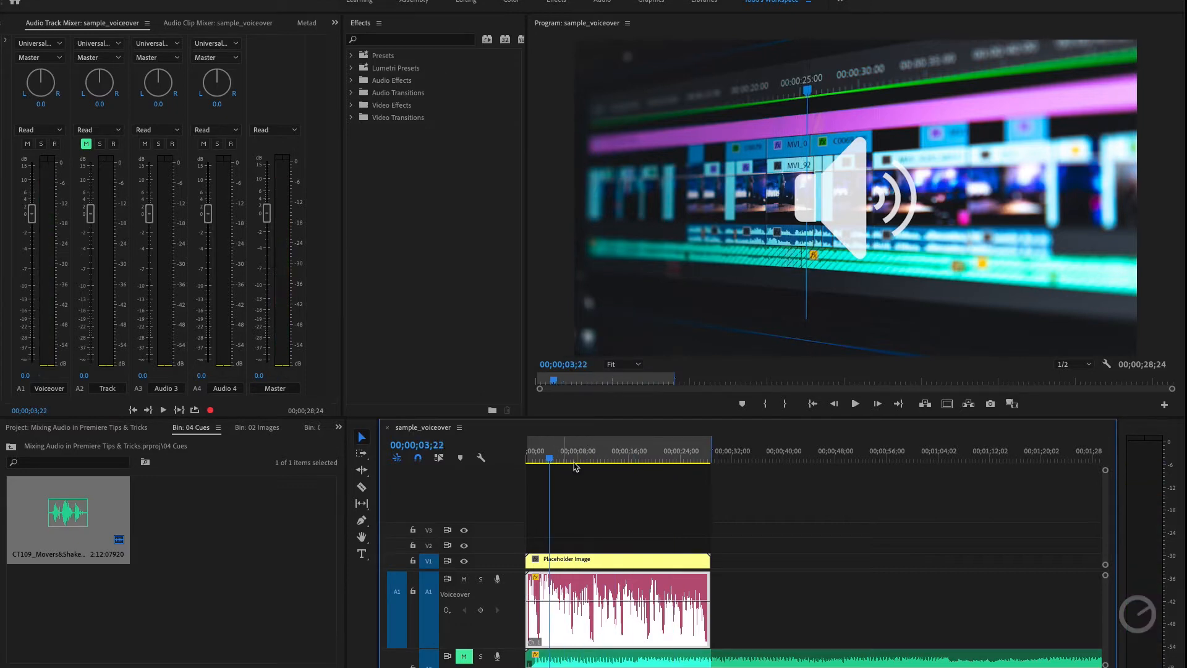
key(space)
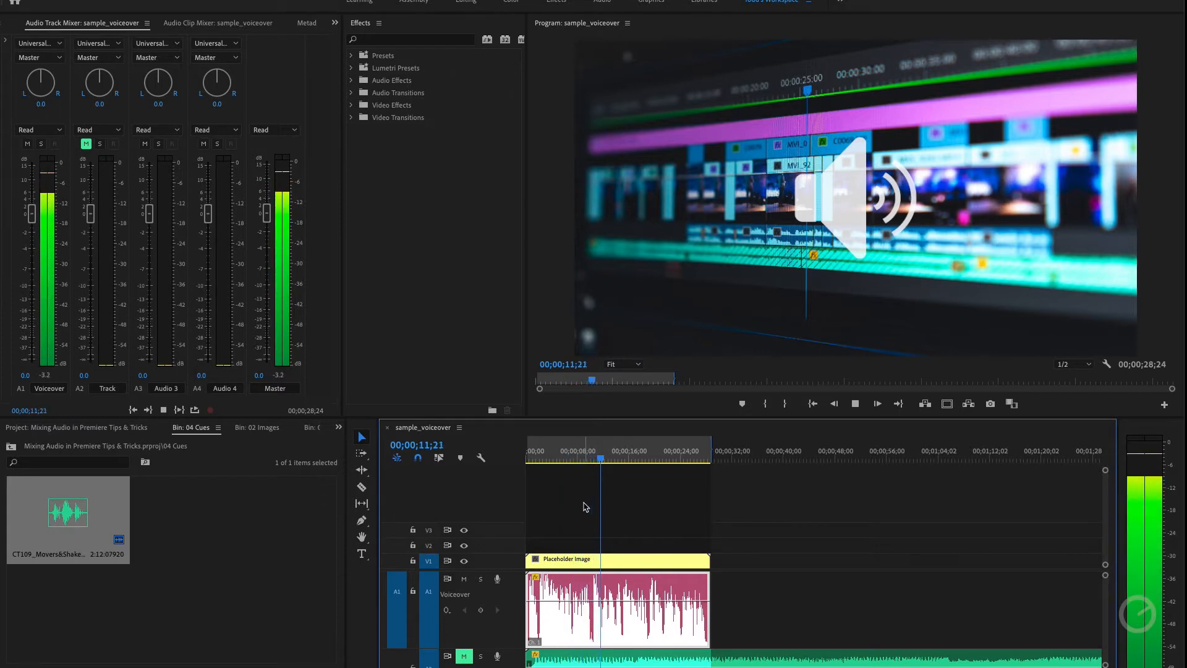
key(space)
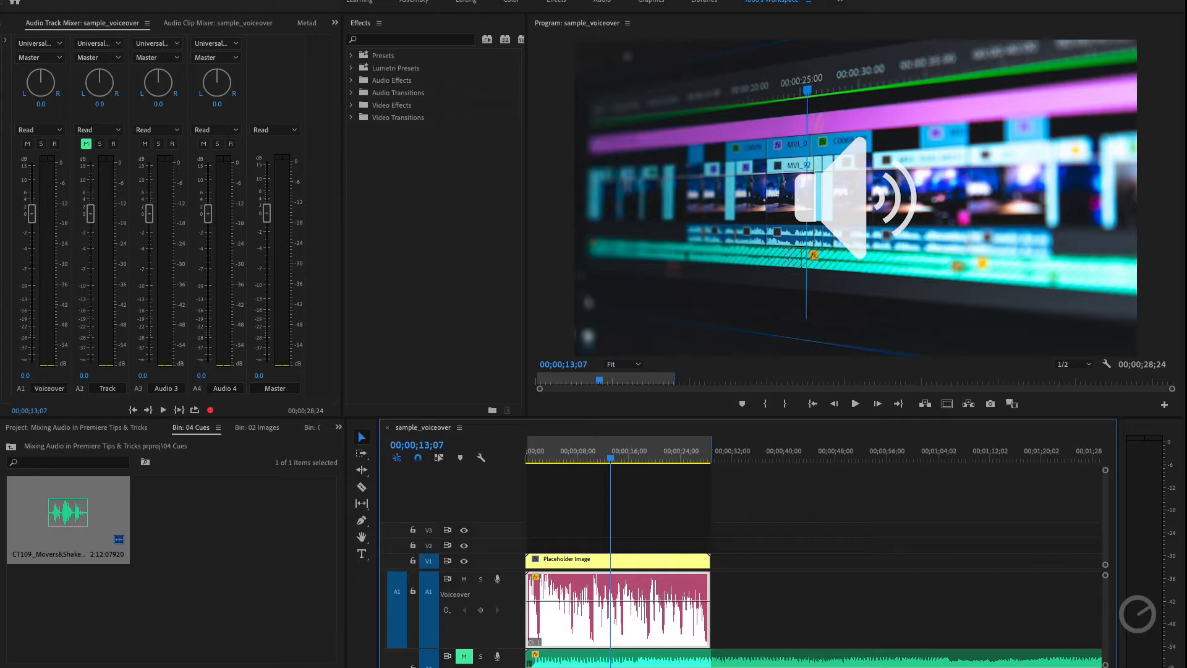
Trim the music clip to end with the placeholder image and fit the shortened sequence in the timeline.
key(minus)
key(minus)
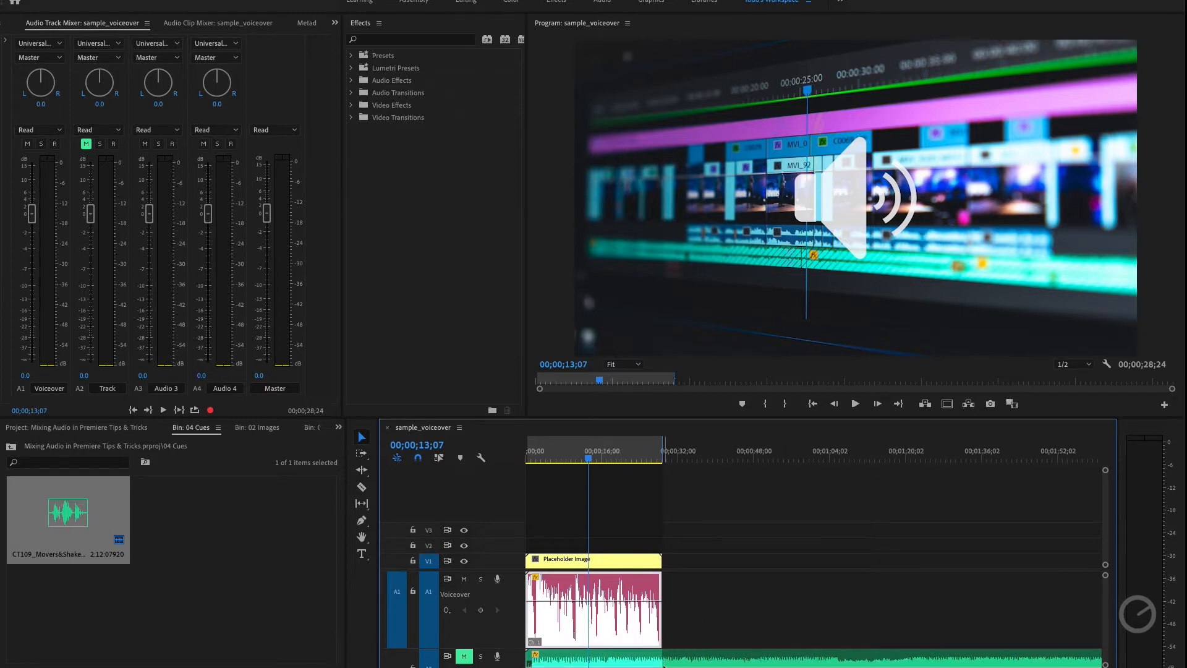
drag(679, 457, 664, 464)
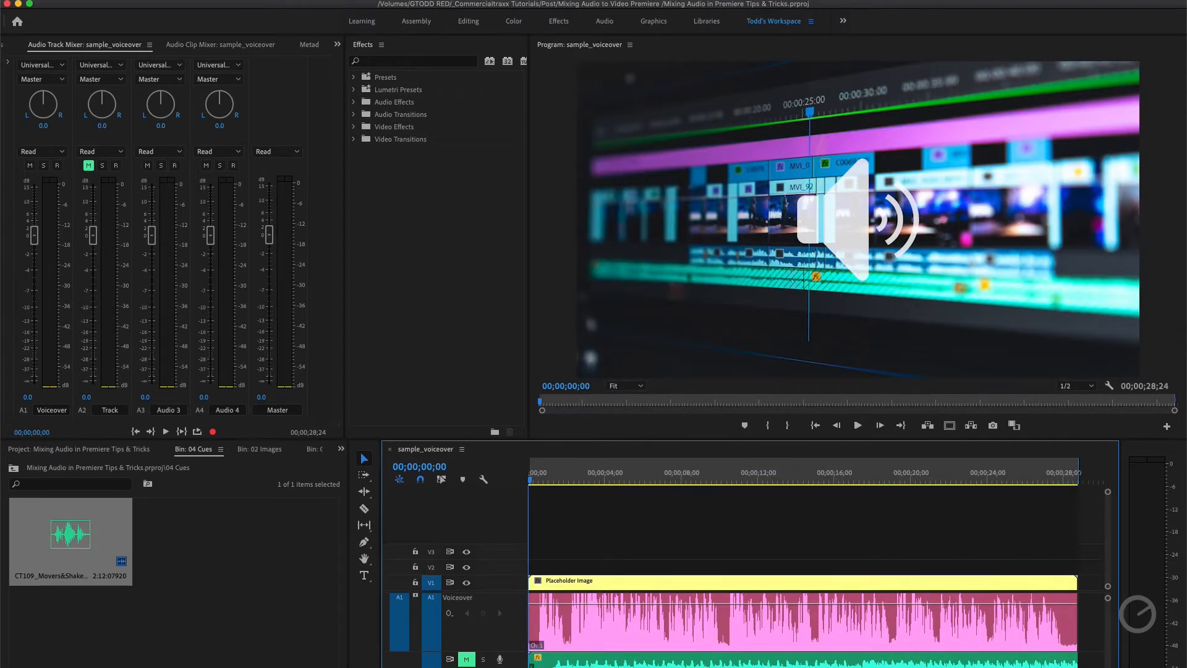
key(minus)
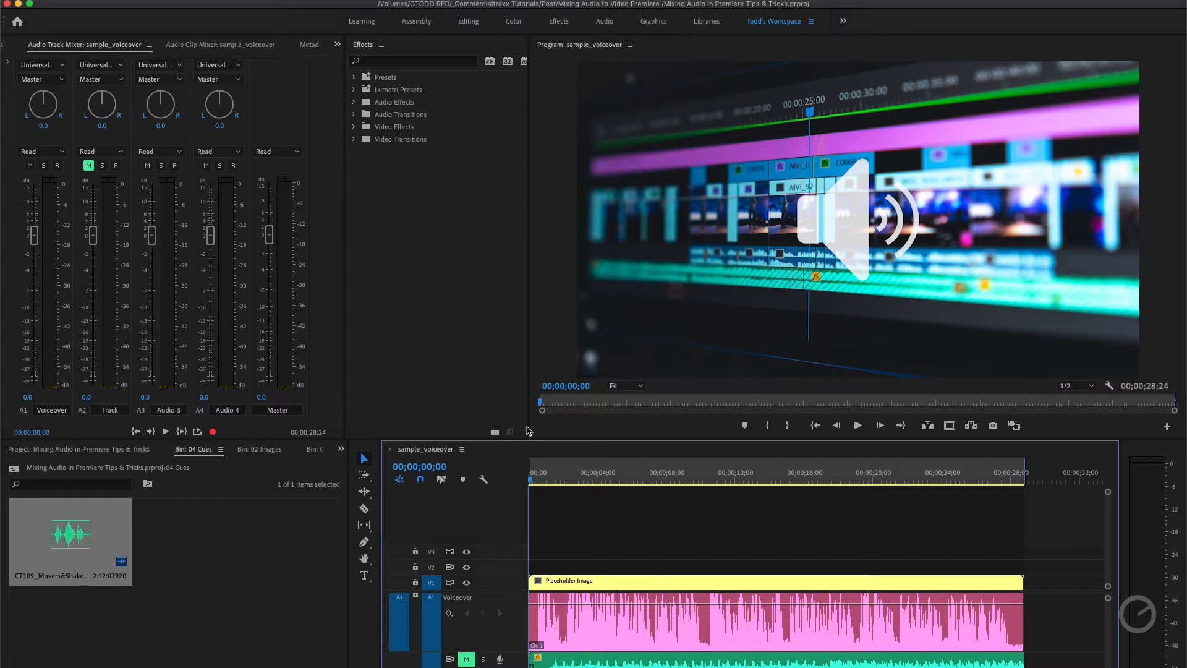
View the Essential Sound options for the voiceover clip in the Audio workspace, and return to the custom workspace.
click(604, 22)
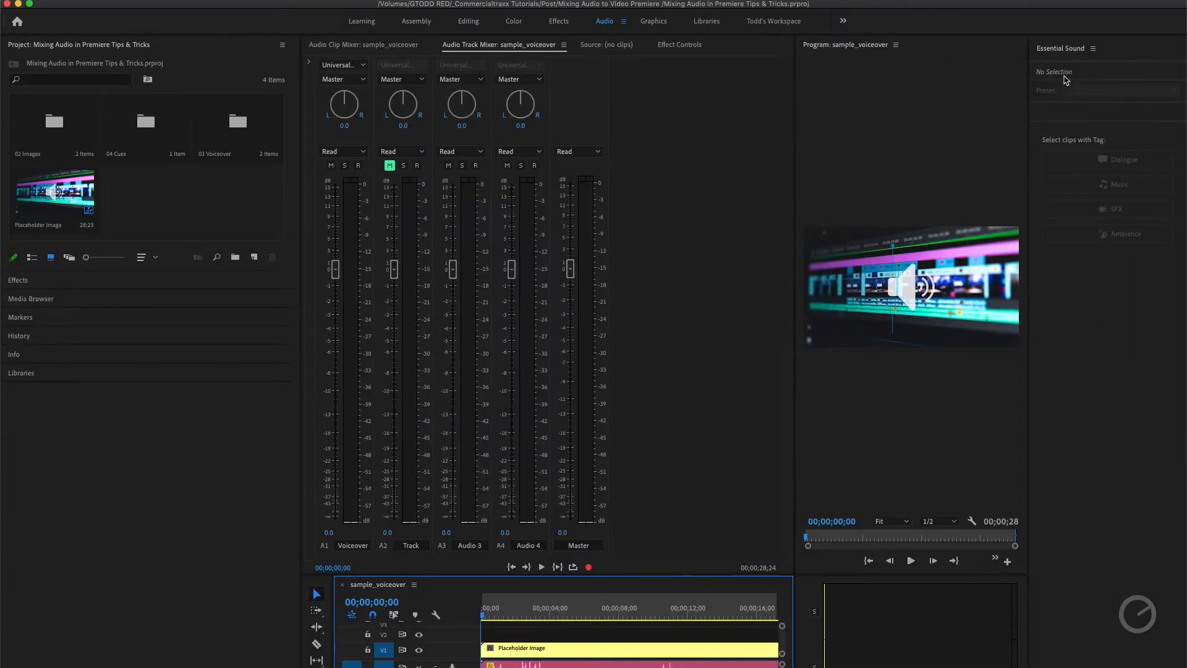
click(1070, 53)
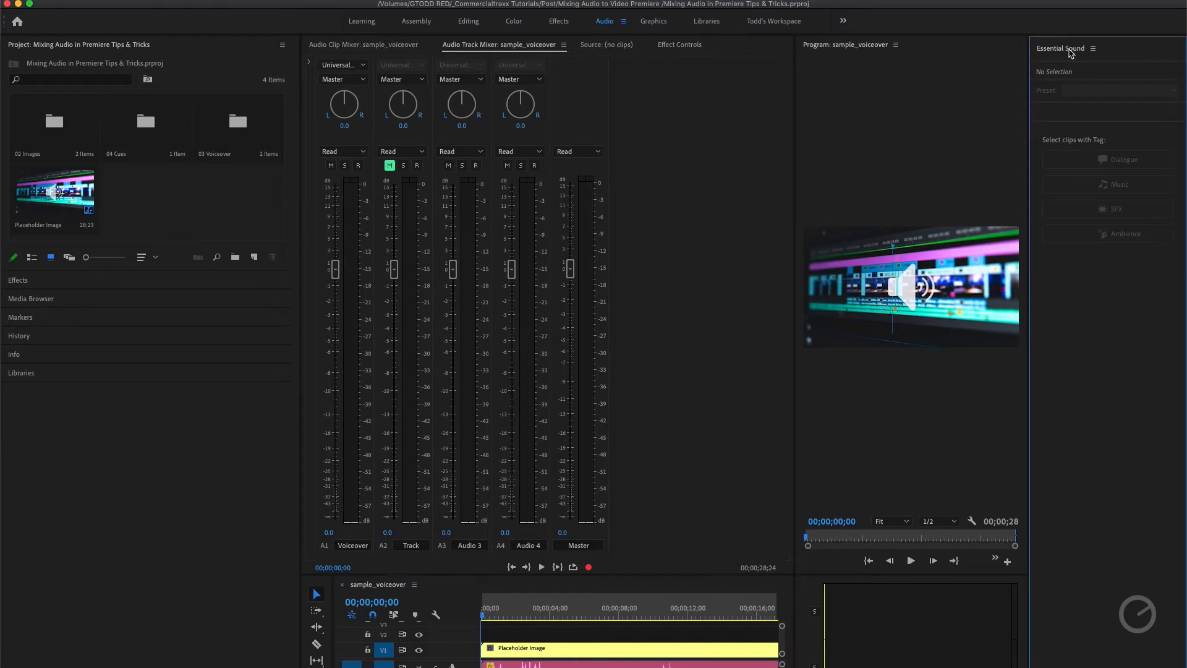
click(629, 665)
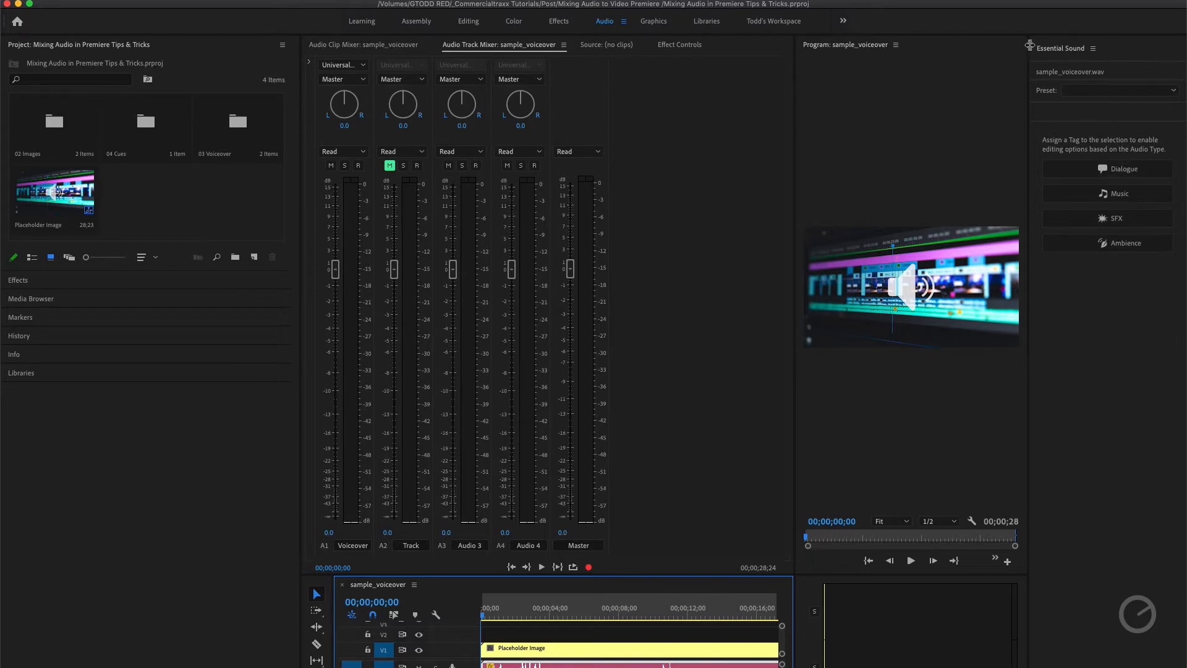
click(773, 21)
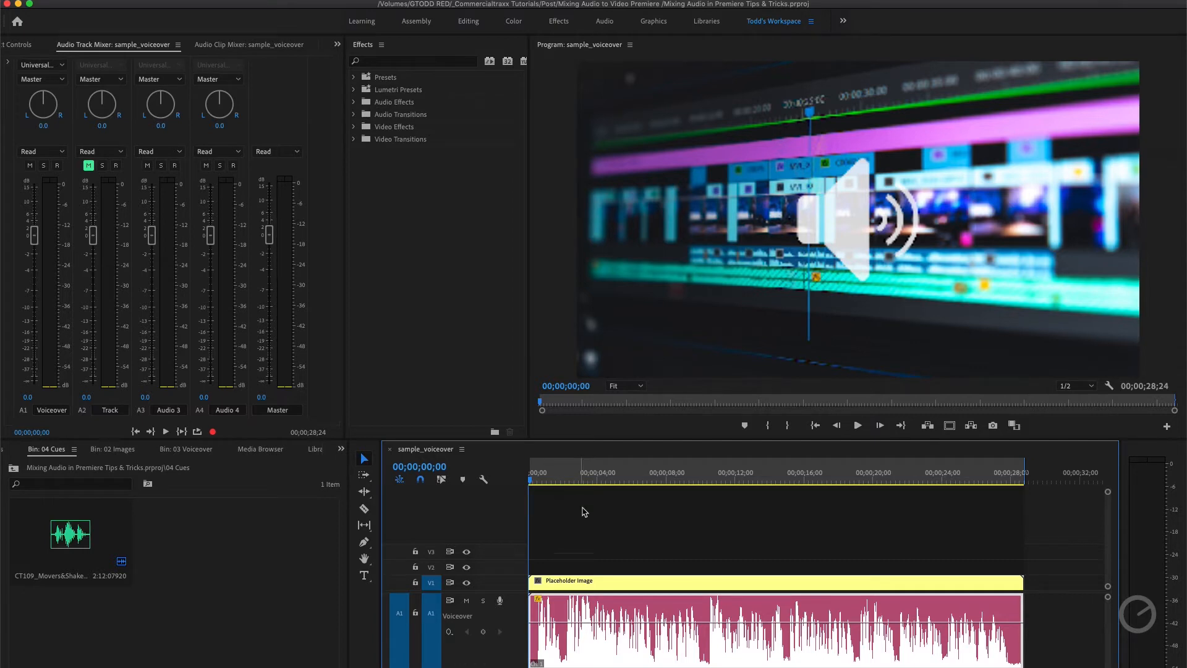
Solo the Voiceover track and play the voiceover to about 00;00;13;11 to listen for background noise.
click(483, 601)
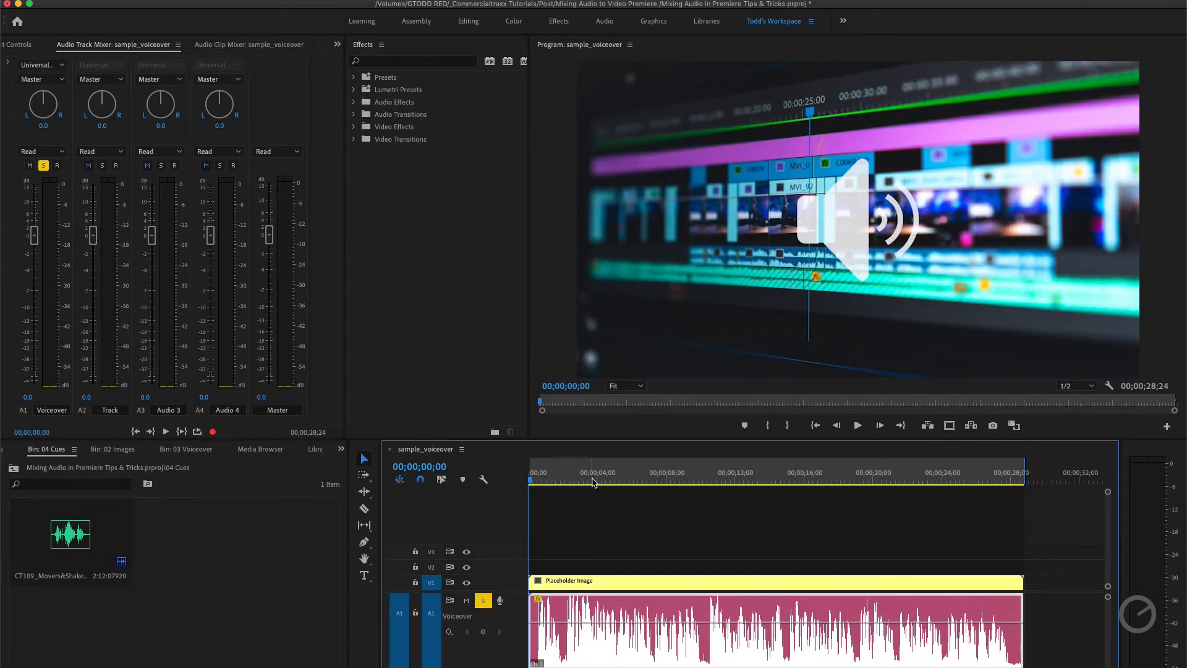
drag(530, 498, 680, 498)
key(space)
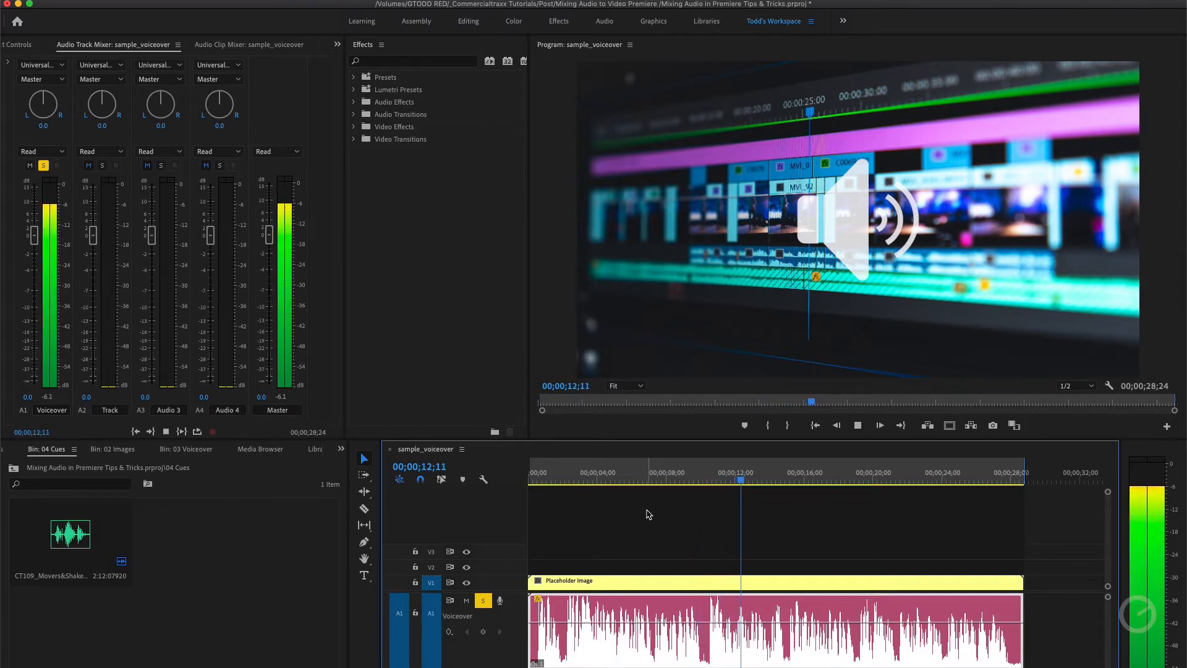
key(space)
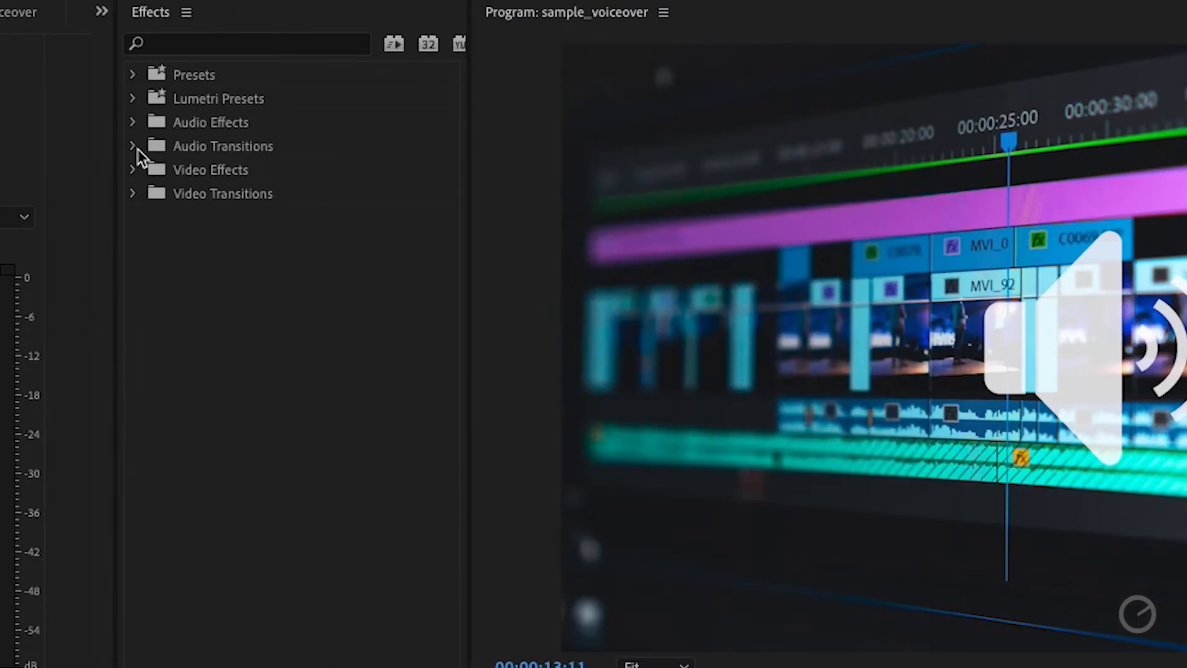
Apply the DeNoise audio effect to the voiceover clip and show the clip's effect settings.
click(141, 148)
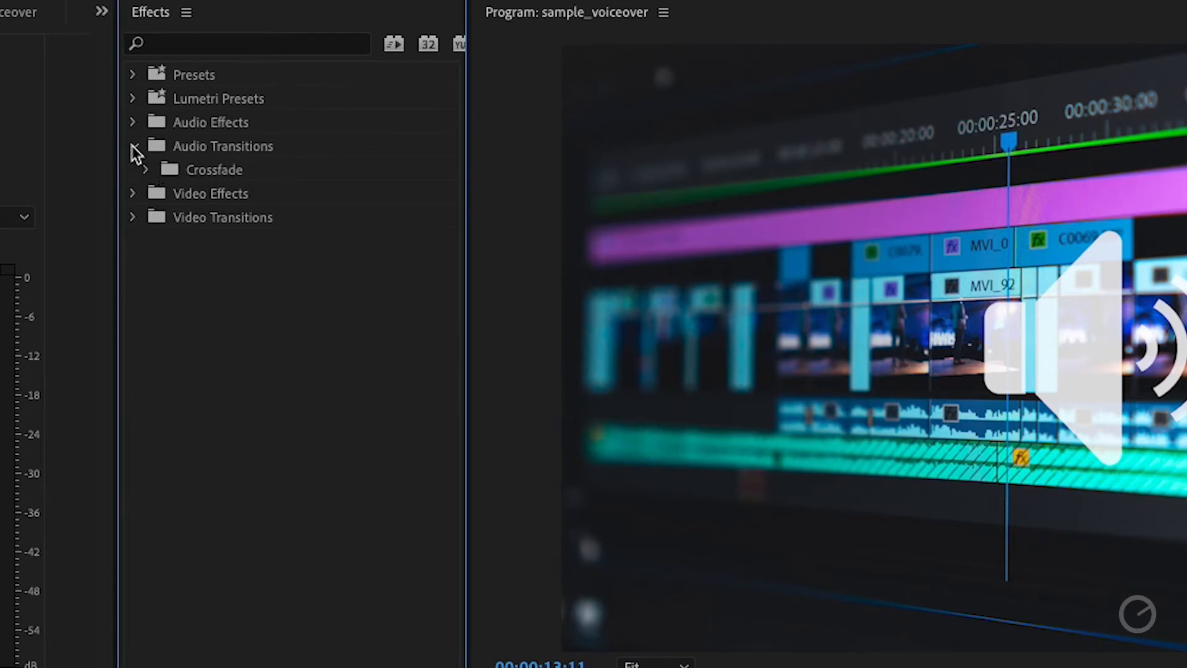
click(132, 146)
click(134, 123)
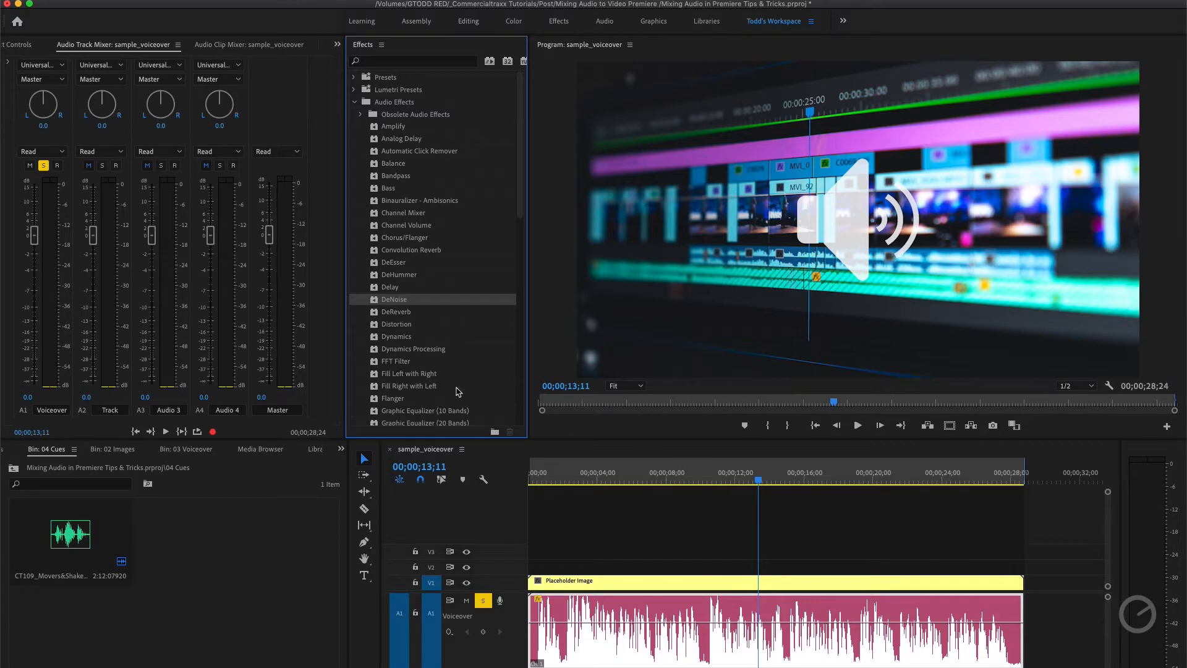
drag(374, 303, 585, 644)
click(27, 45)
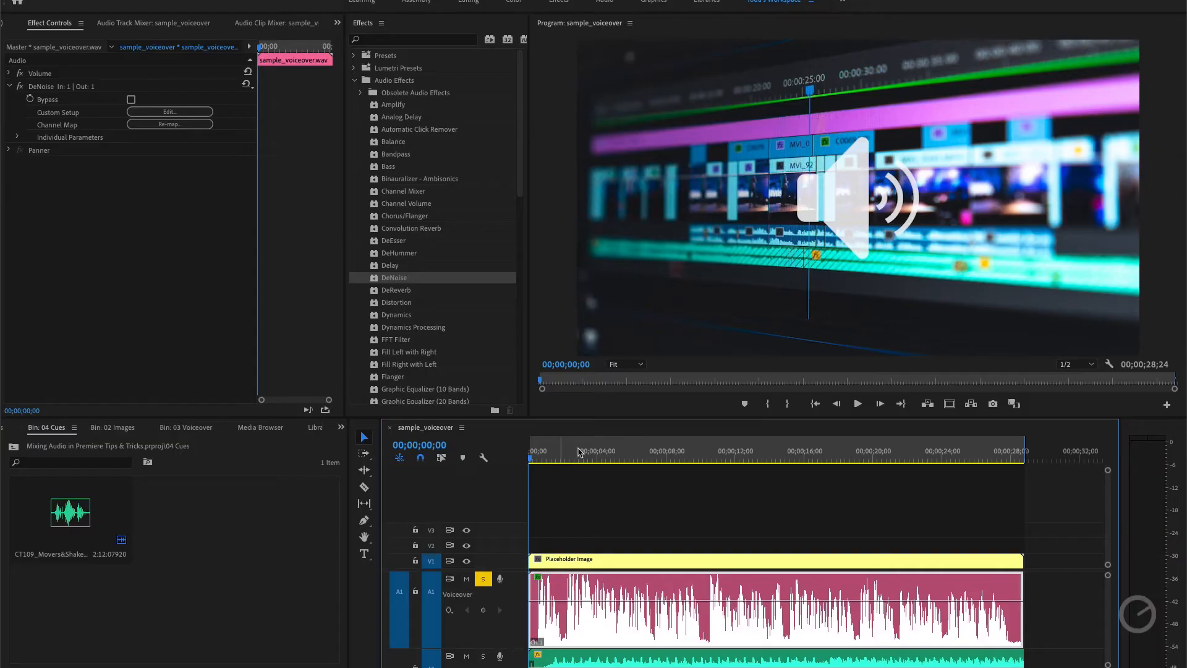
Play the voiceover from the start with DeNoise's custom setup editor open, watching its spectrum, and stop at 00;00;09;25.
key(space)
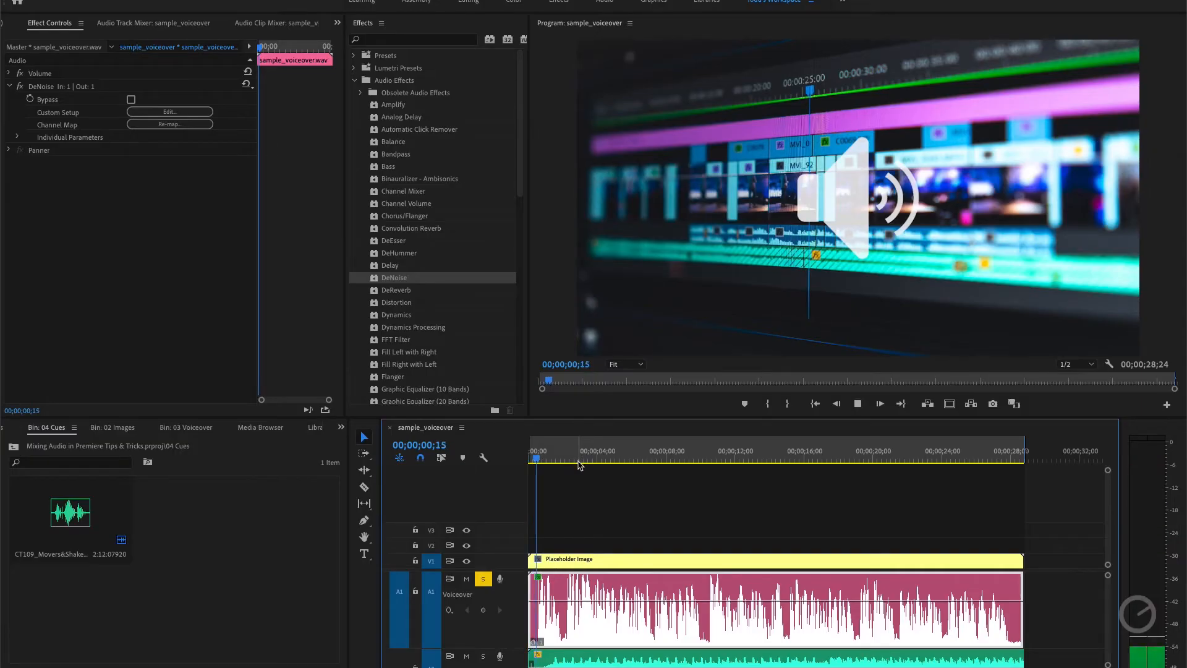
click(168, 113)
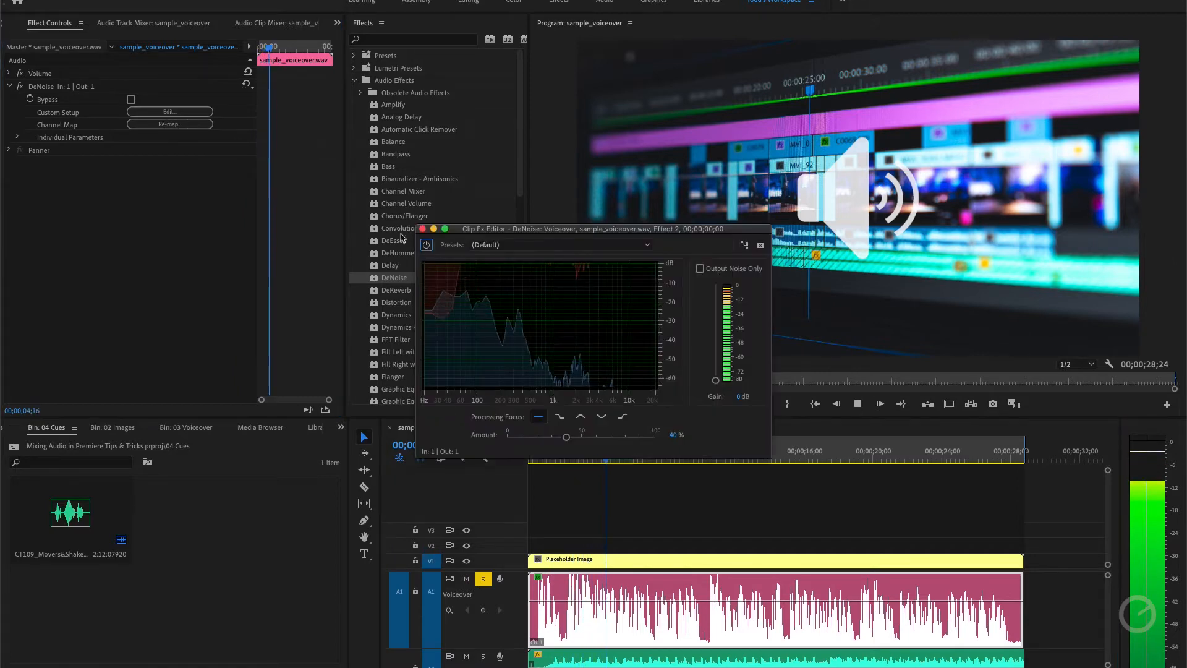
drag(575, 229, 624, 157)
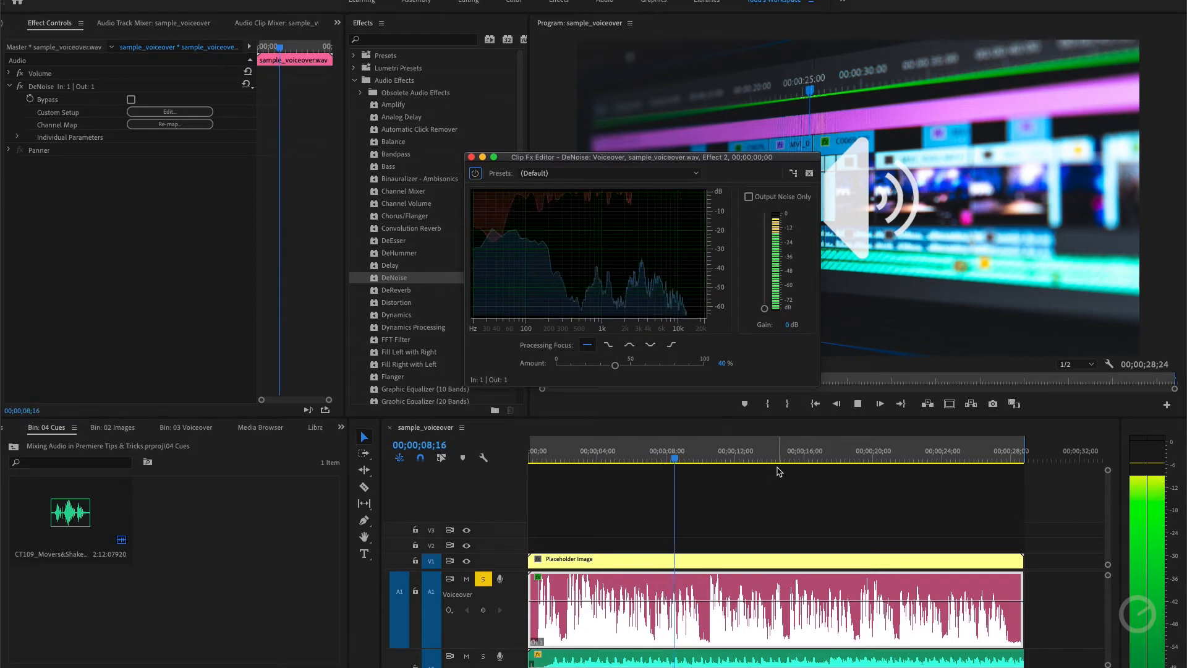
key(space)
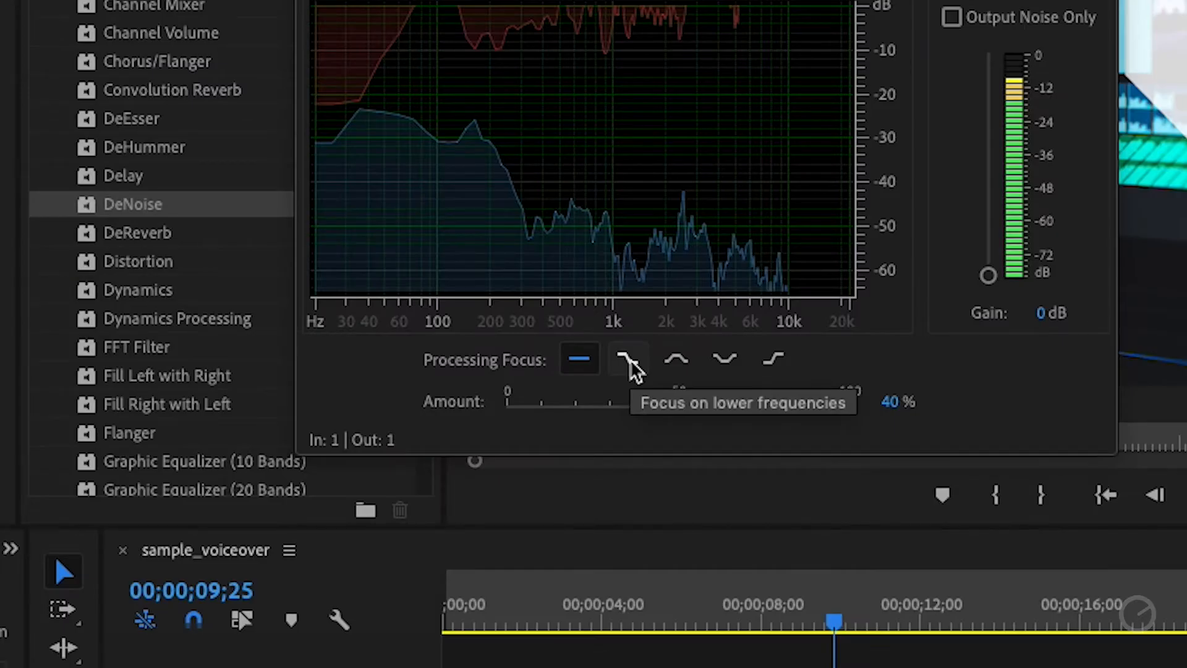
Try DeNoise's alternative Processing Focus options, starting with lower frequencies, listen to the voiceover up to 00;00;07;09, and close the editor.
click(632, 368)
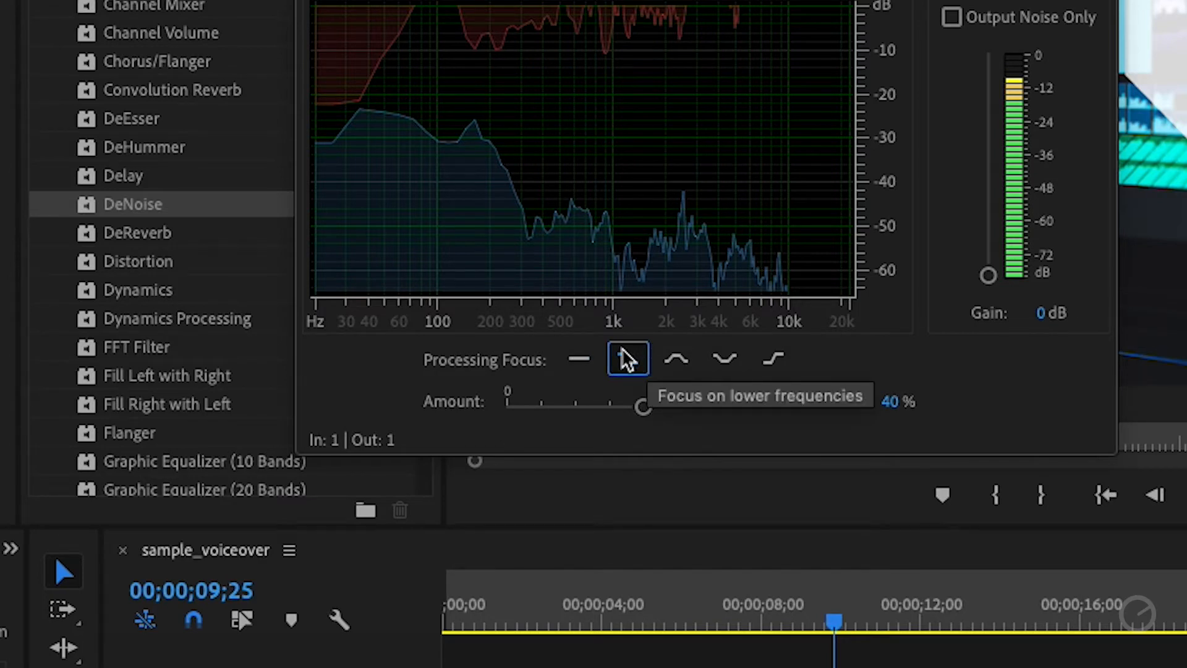
click(672, 367)
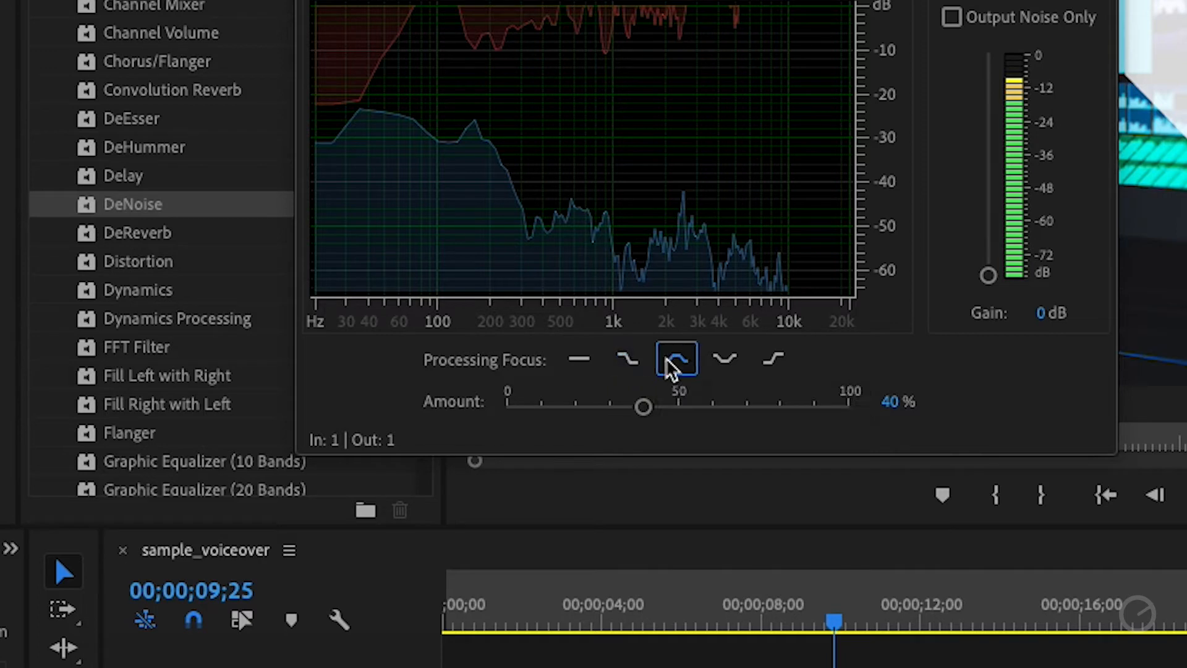
click(730, 368)
click(777, 366)
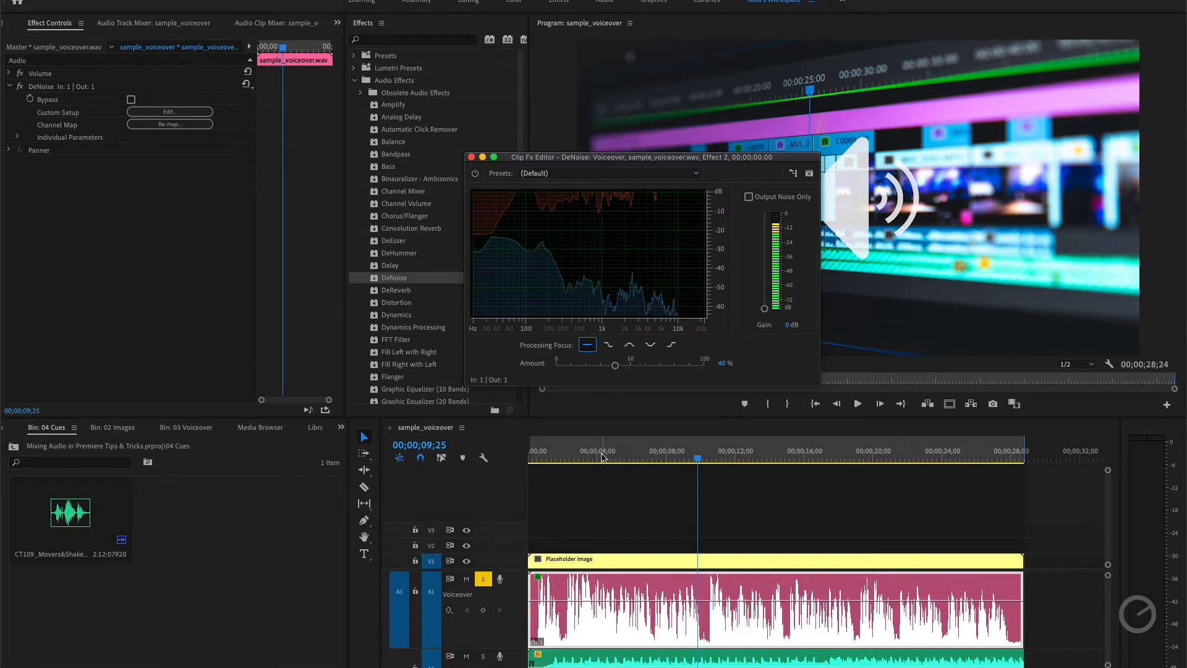
drag(587, 458, 654, 458)
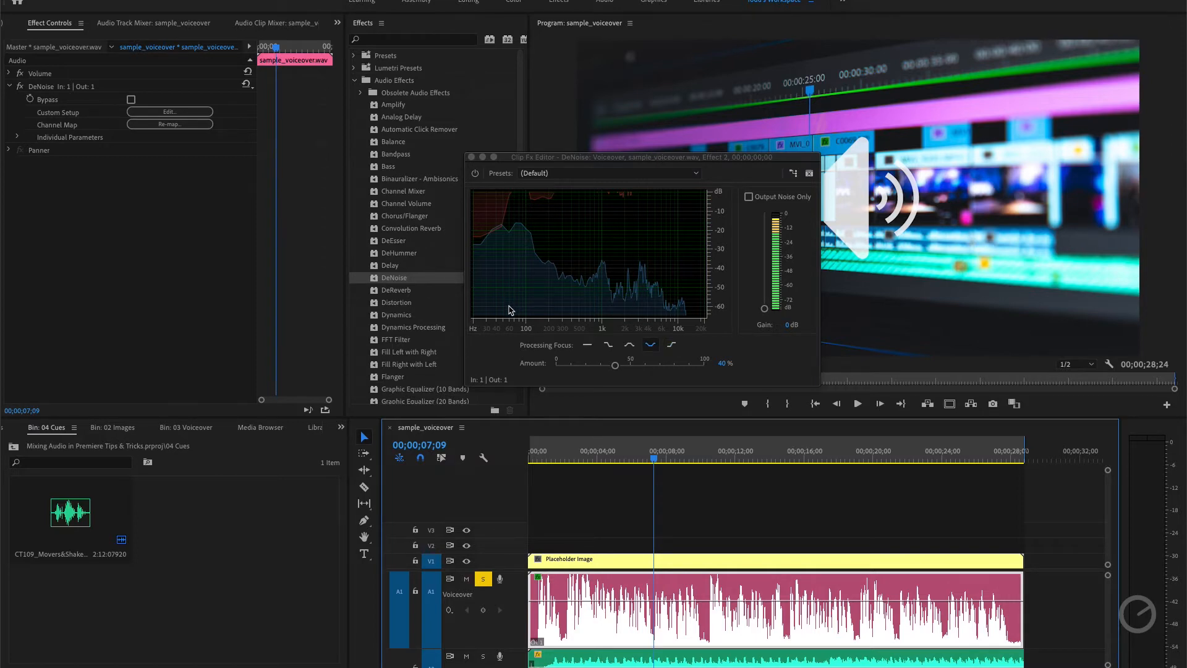
click(472, 157)
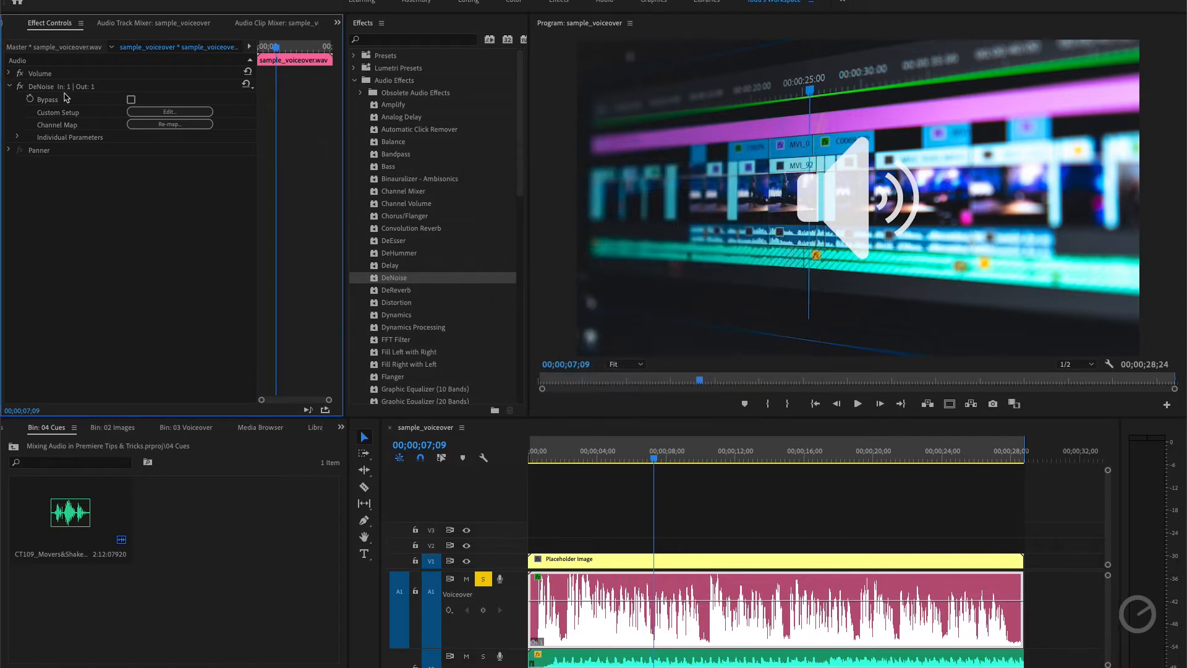
Cut the DeNoise effect from the voiceover clip and return the playhead to the start of the sequence.
click(44, 88)
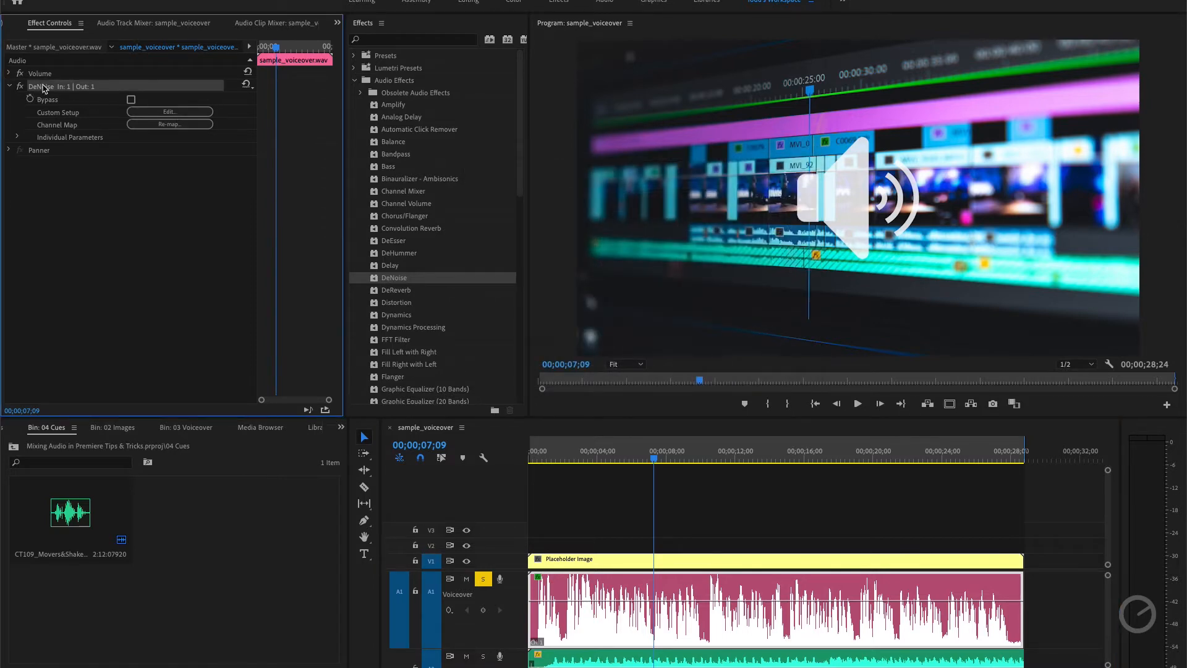
right_click(43, 86)
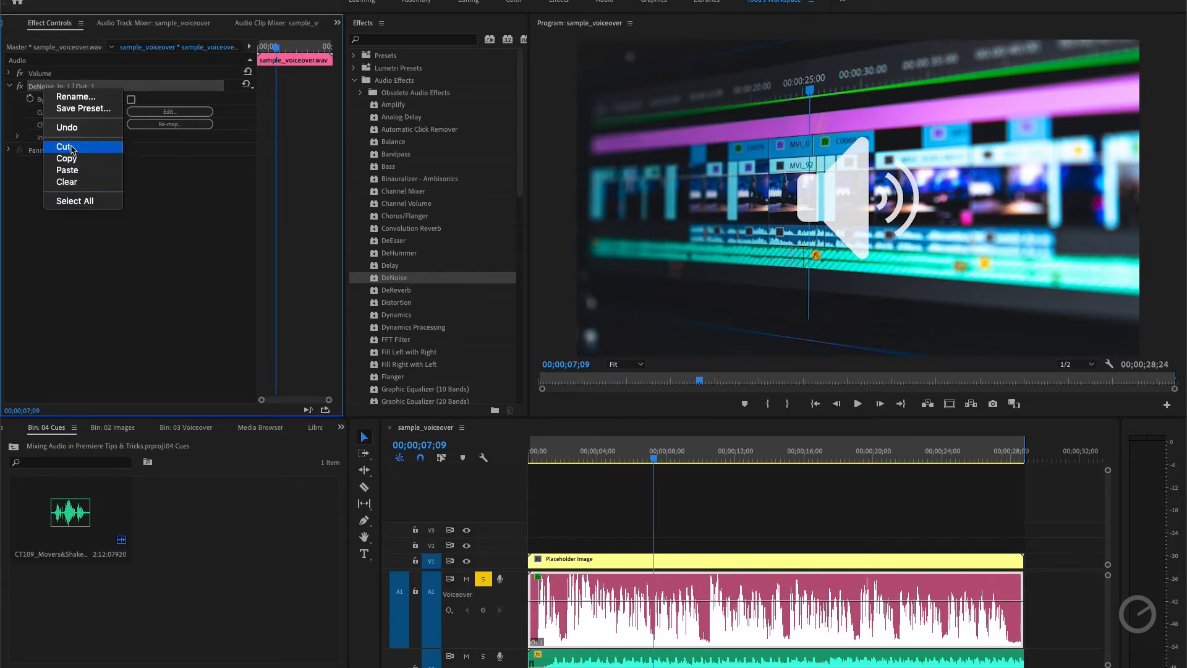
click(99, 146)
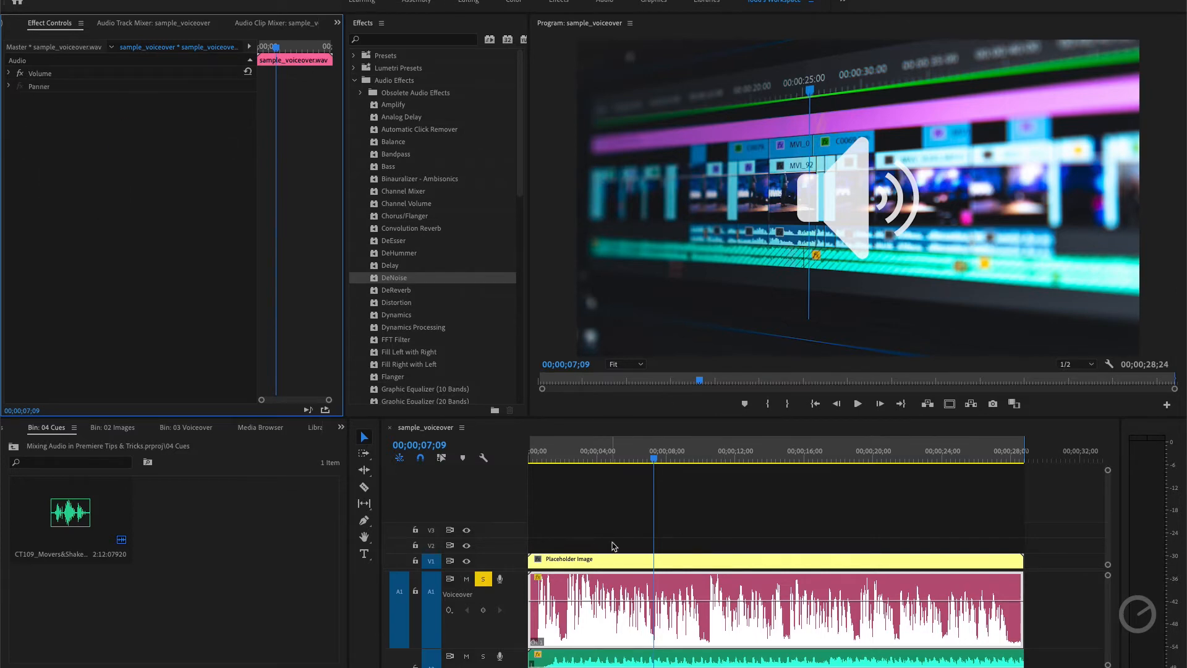
drag(604, 452, 504, 466)
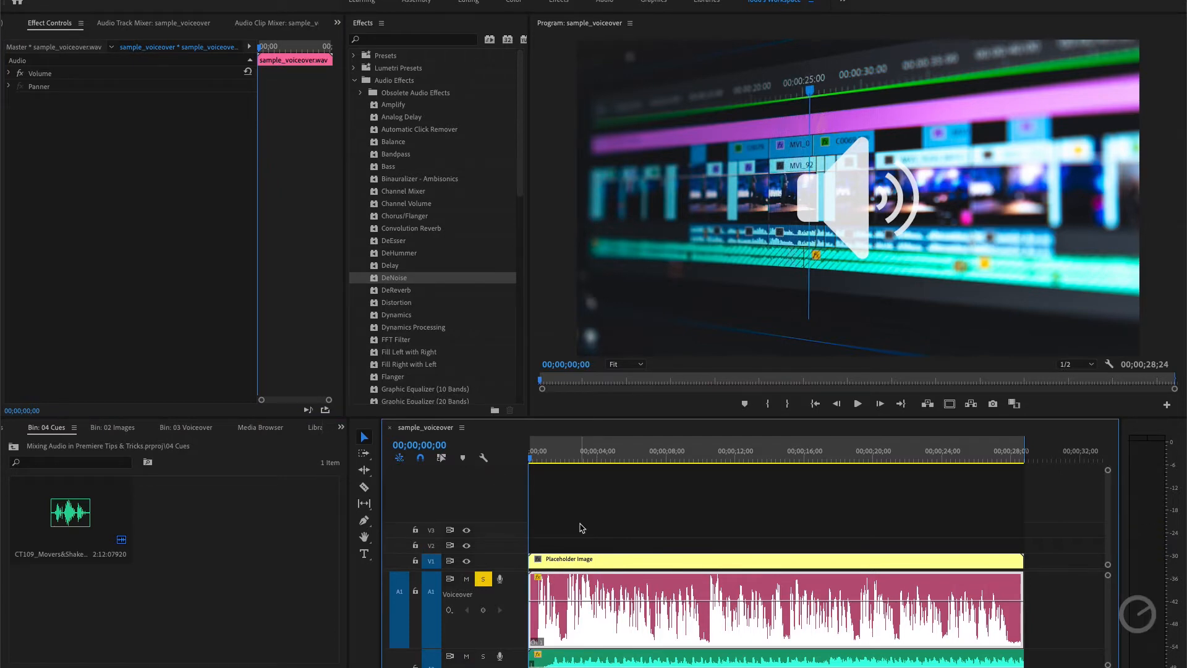
Show the Audio Track Mixer for sample_voiceover with its effects and sends area expanded.
click(337, 24)
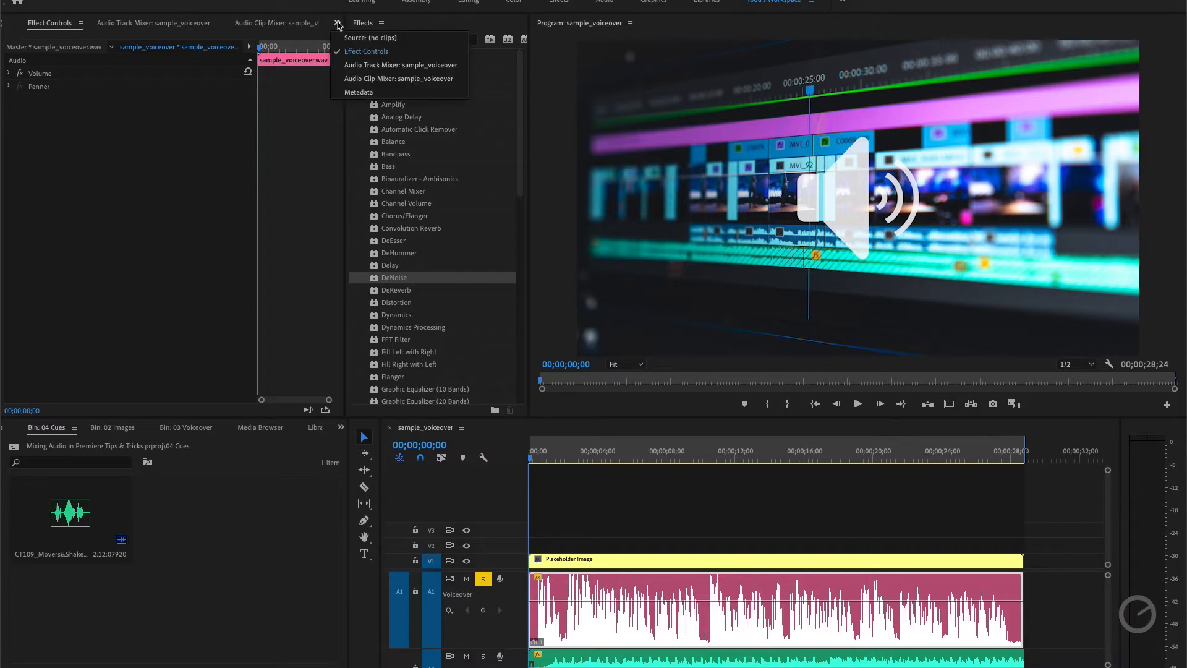
click(361, 68)
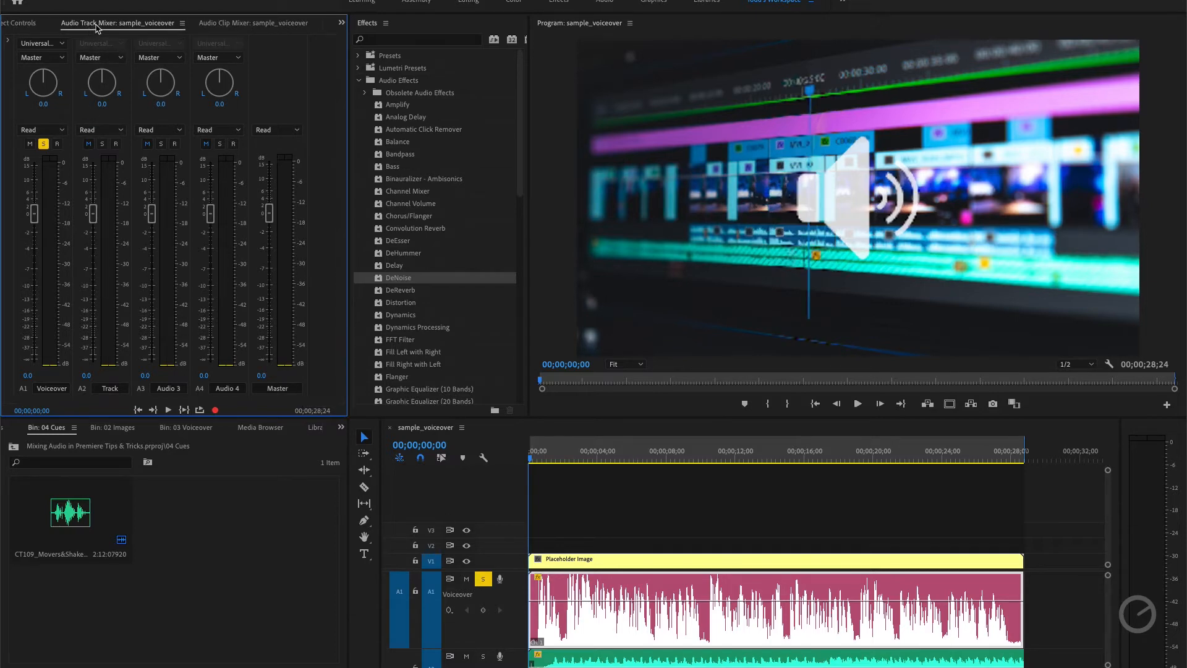
click(8, 43)
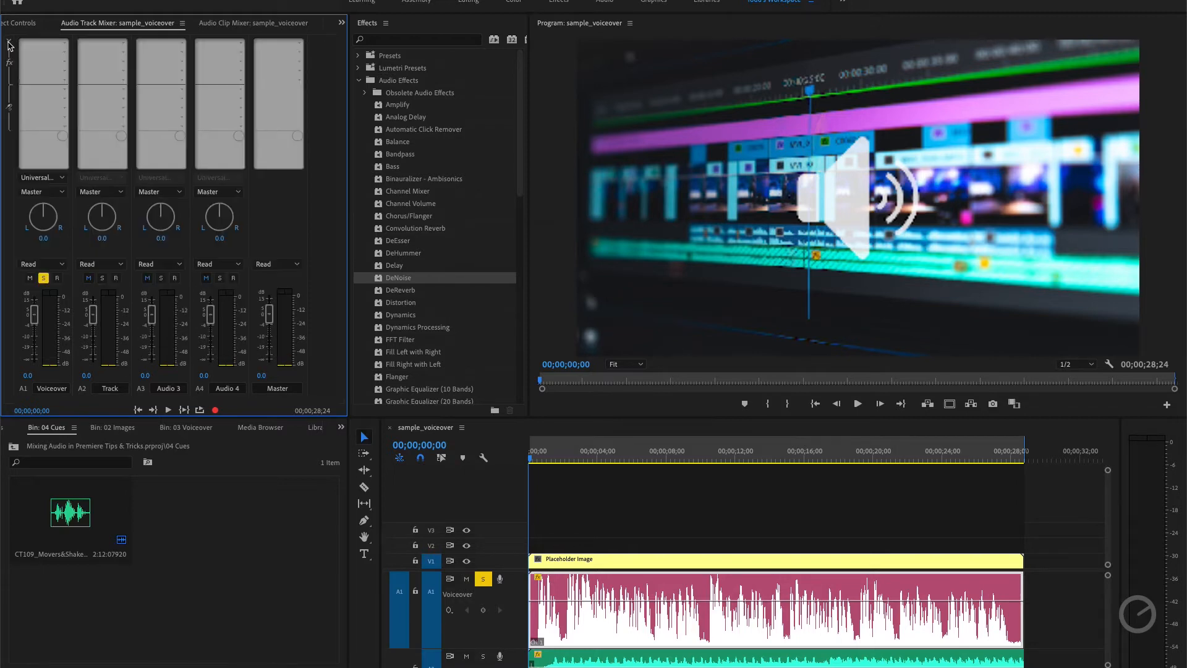
Add the DeNoise effect from the Noise Reduction/Restoration category to the Voiceover track's first effect slot.
click(65, 44)
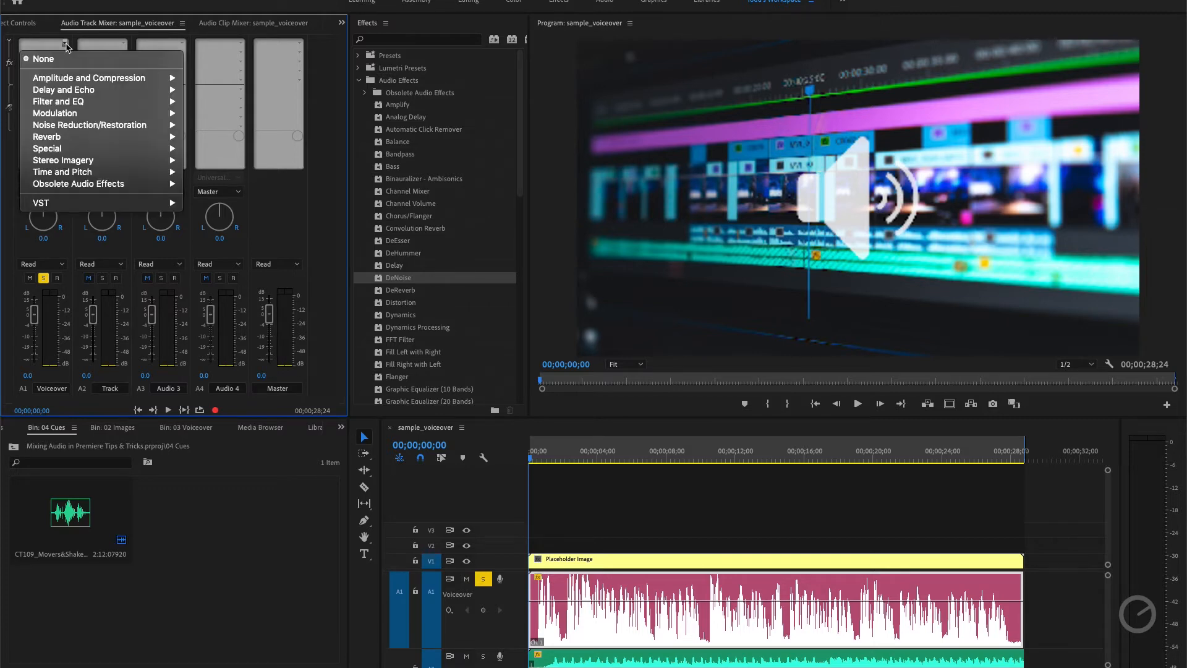
mouse_move(72, 84)
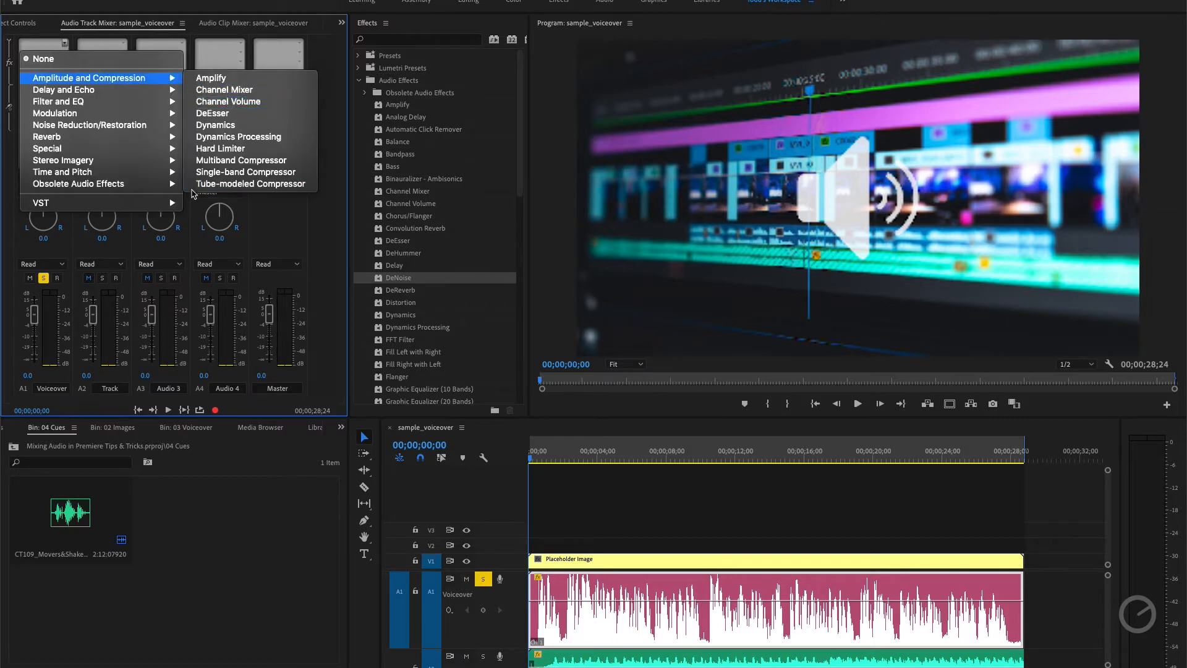
mouse_move(60, 127)
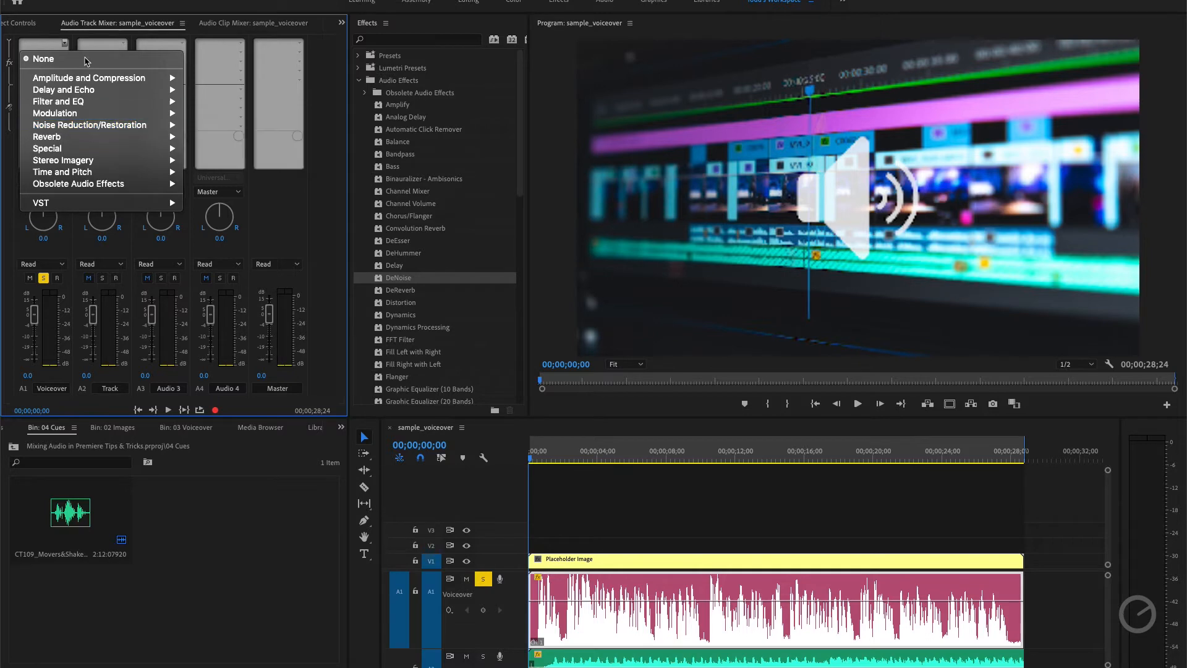
click(81, 3)
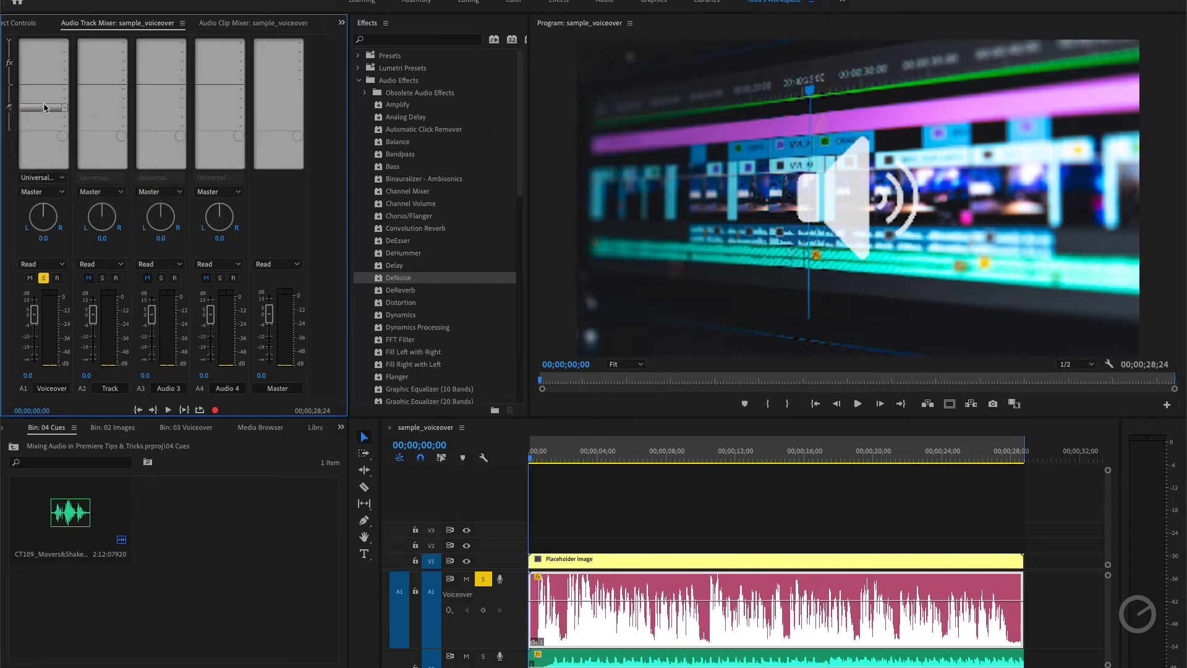
click(65, 44)
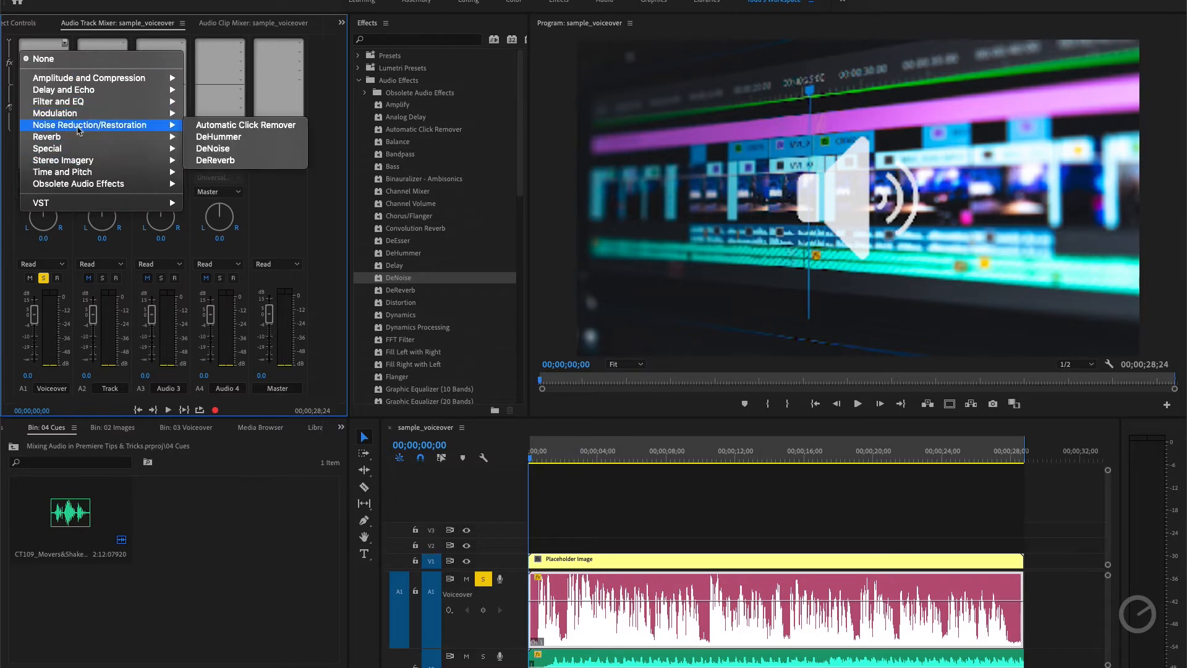
mouse_move(150, 125)
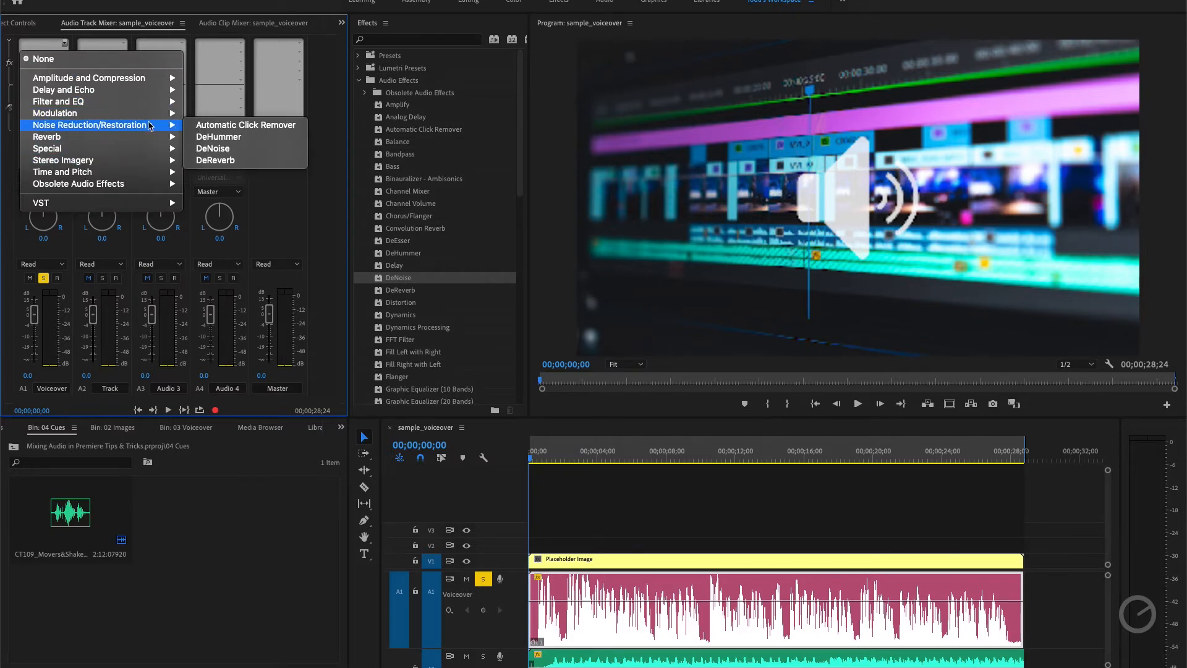
click(229, 155)
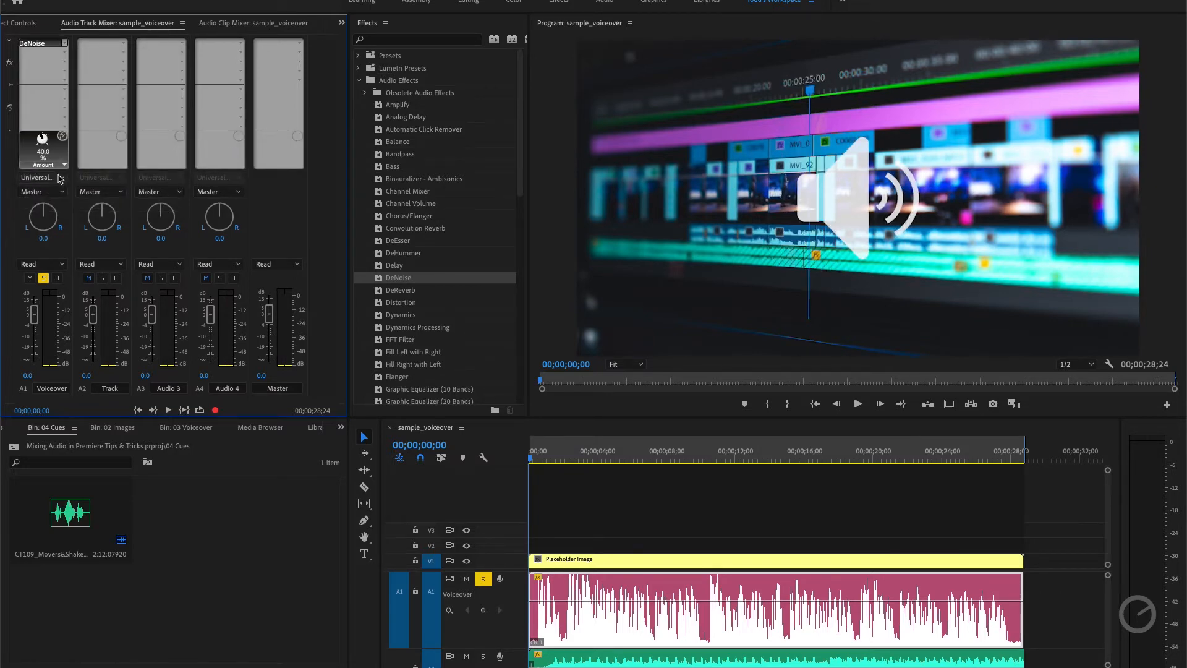
Open the Voiceover track's DeNoise editor and play the voiceover from about 13 seconds to 00;00;15;17, watching the spectrum.
double_click(34, 45)
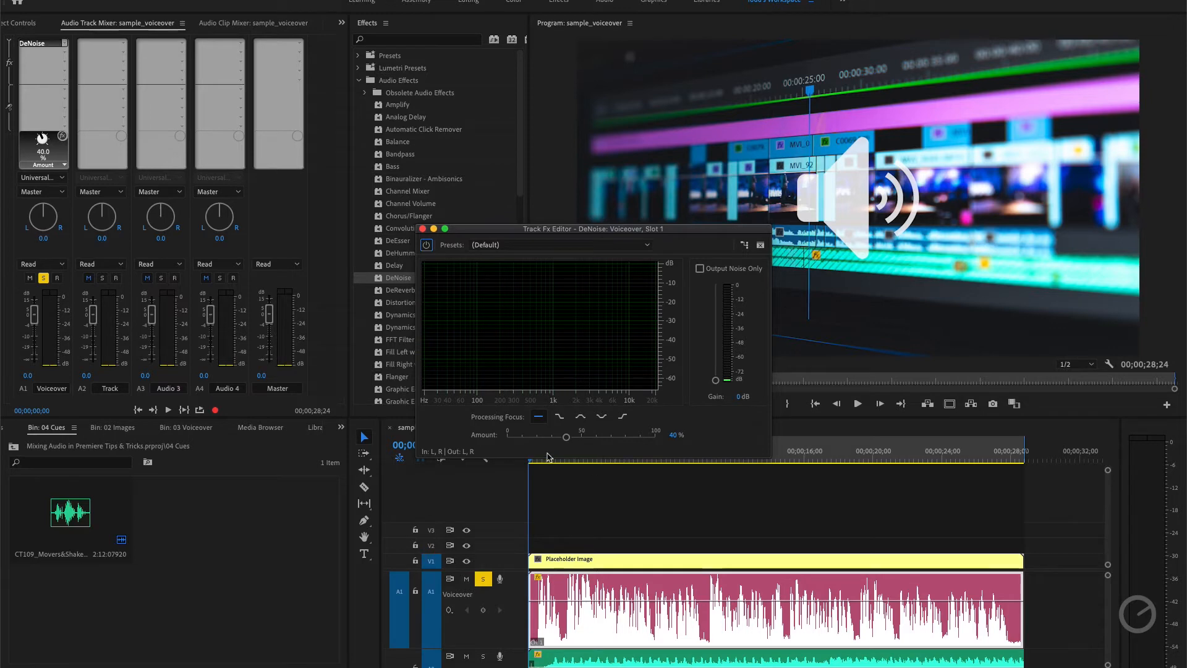
click(822, 459)
key(space)
click(755, 460)
key(space)
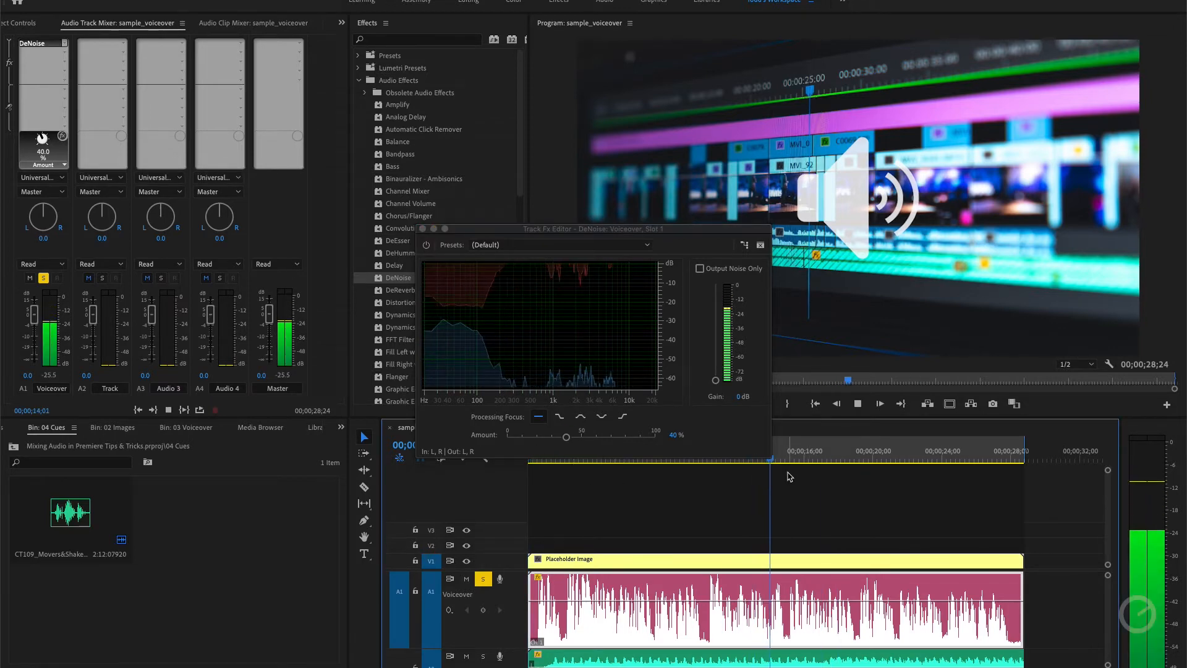
key(space)
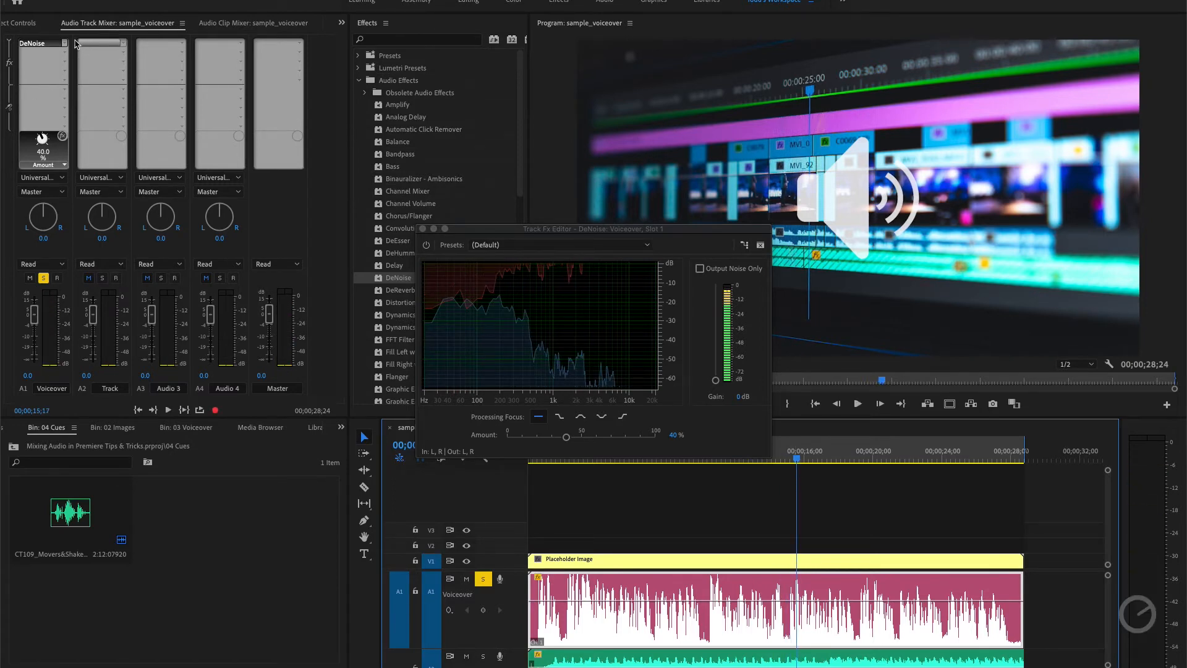
drag(56, 40, 157, 45)
key(ctrl+z)
key(ctrl+z)
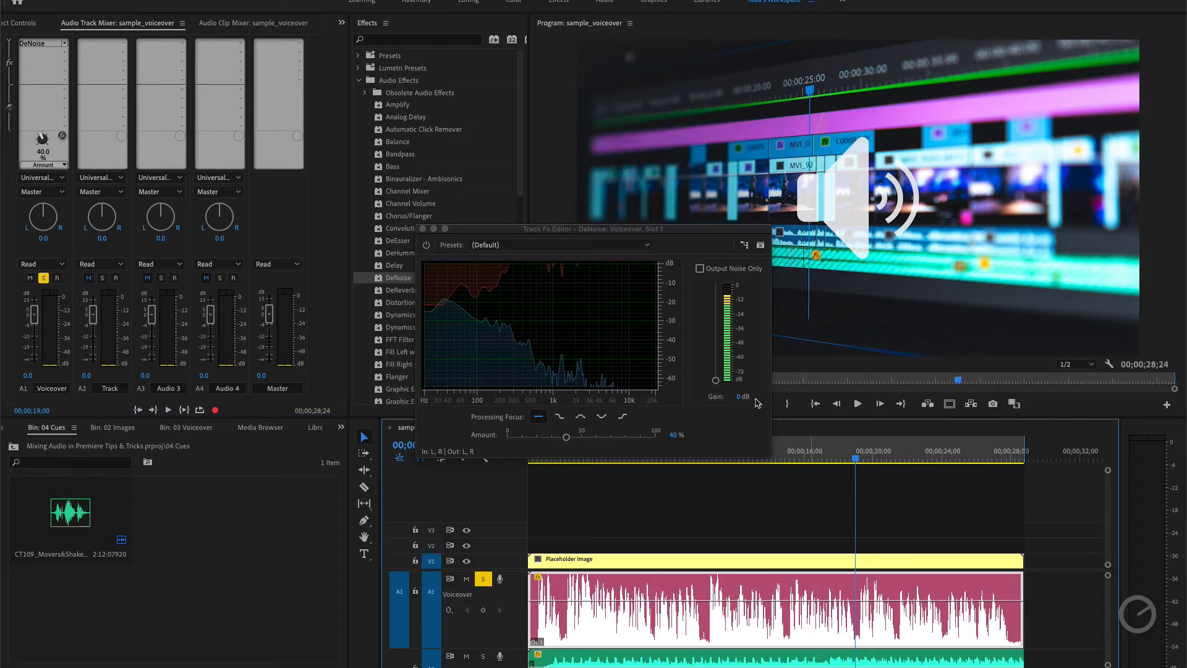
Audition the removed noise up to 00;00;21;02 with Output Noise Only enabled, disable that option again, and close the DeNoise editor.
click(700, 270)
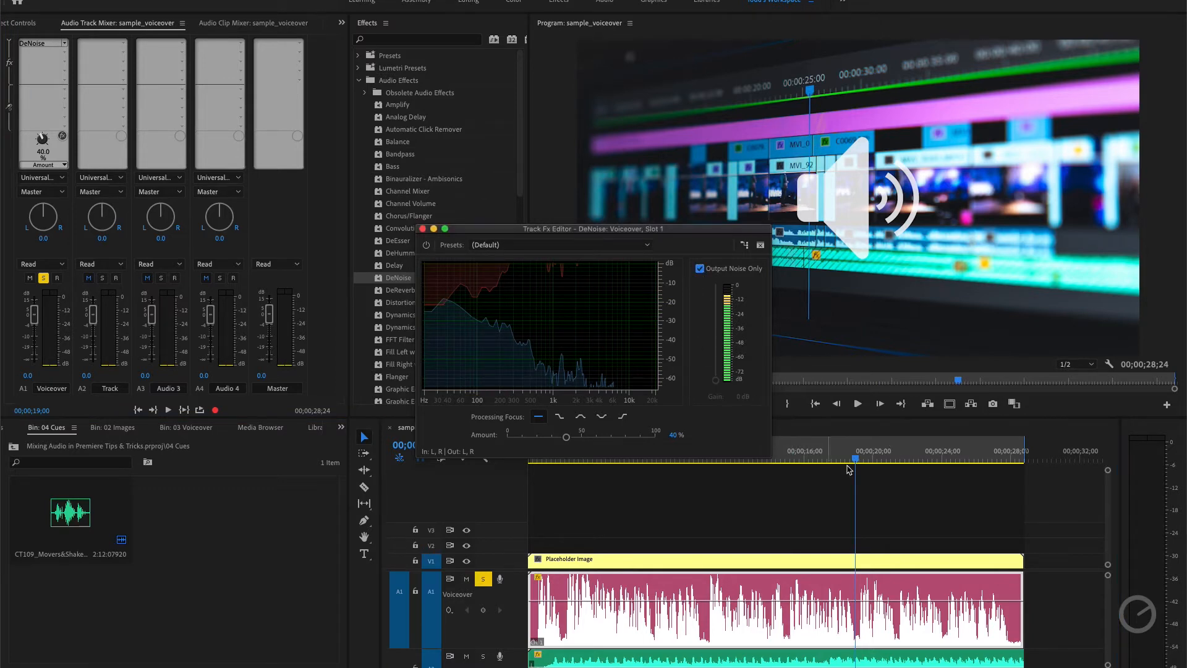
click(819, 458)
key(space)
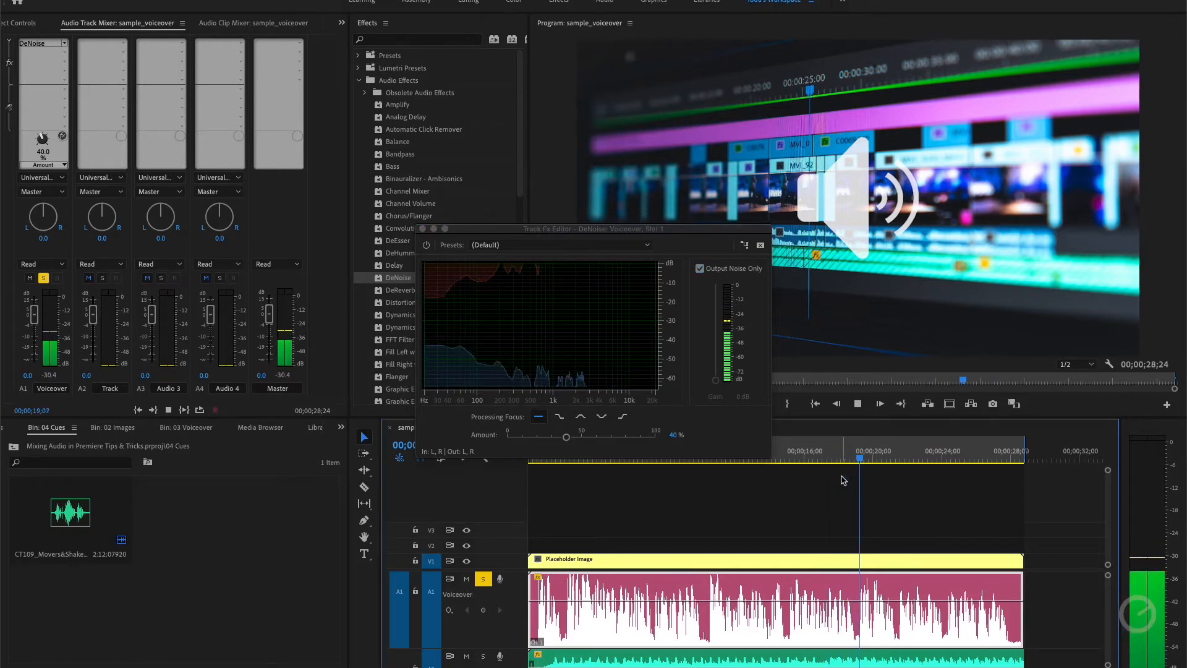
key(space)
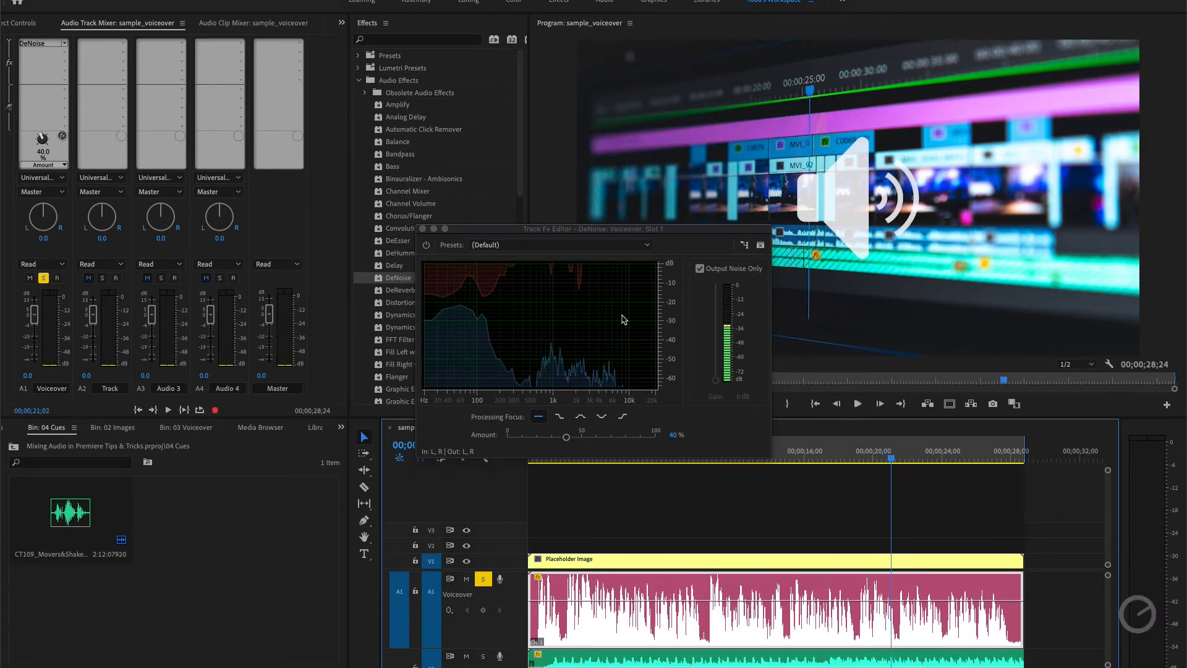
click(700, 271)
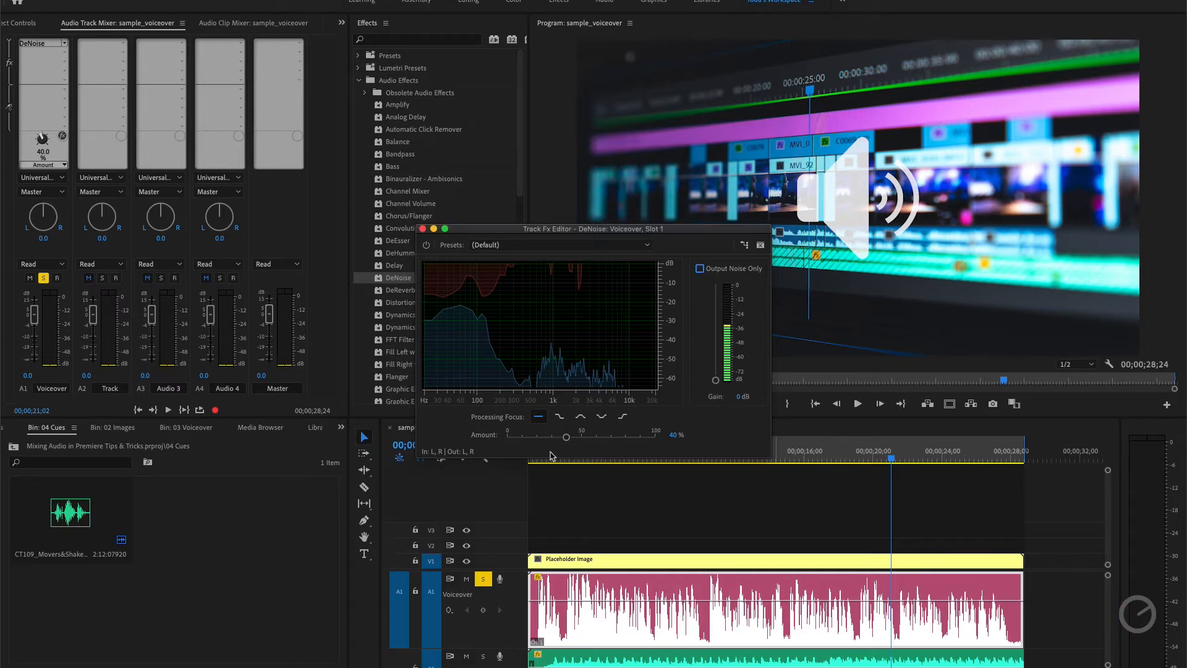
click(423, 229)
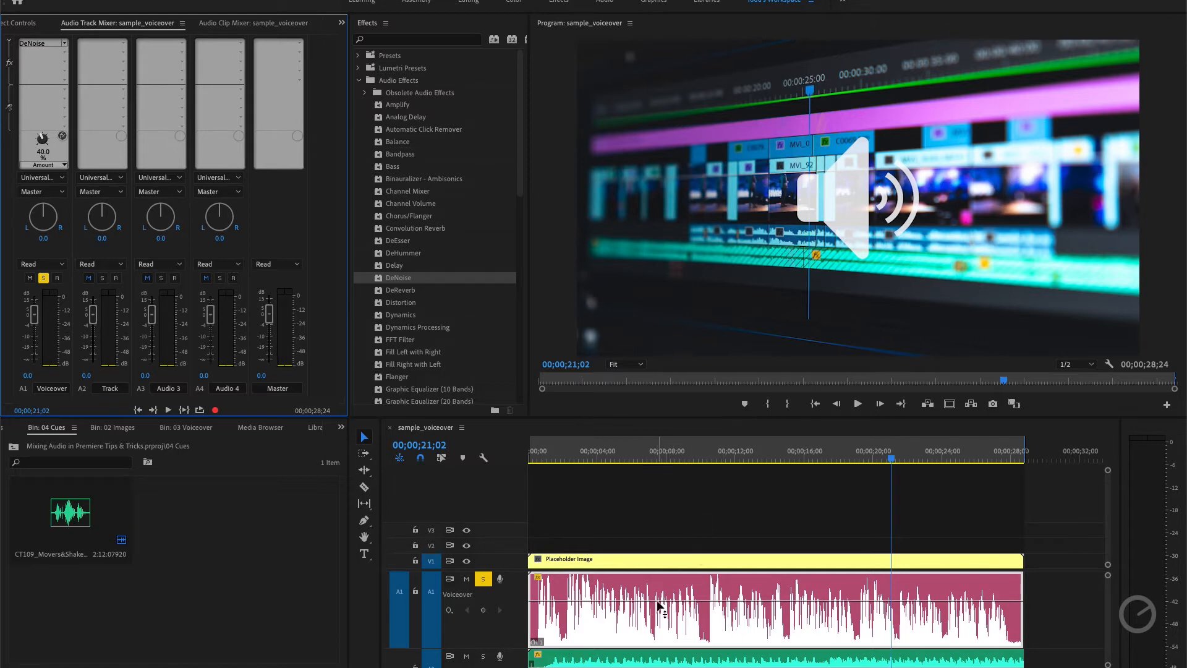
Solo the music track instead of Voiceover and play the music from the start to 00;00;05;13.
click(484, 579)
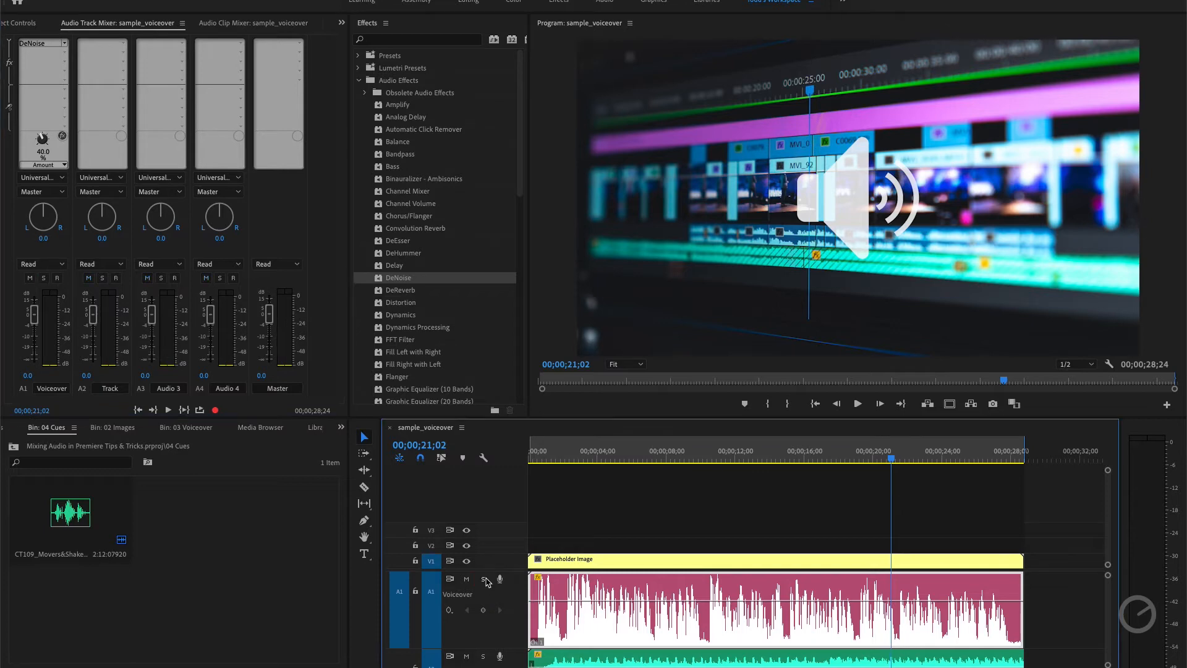
click(483, 658)
scroll(615, 634, down, 1)
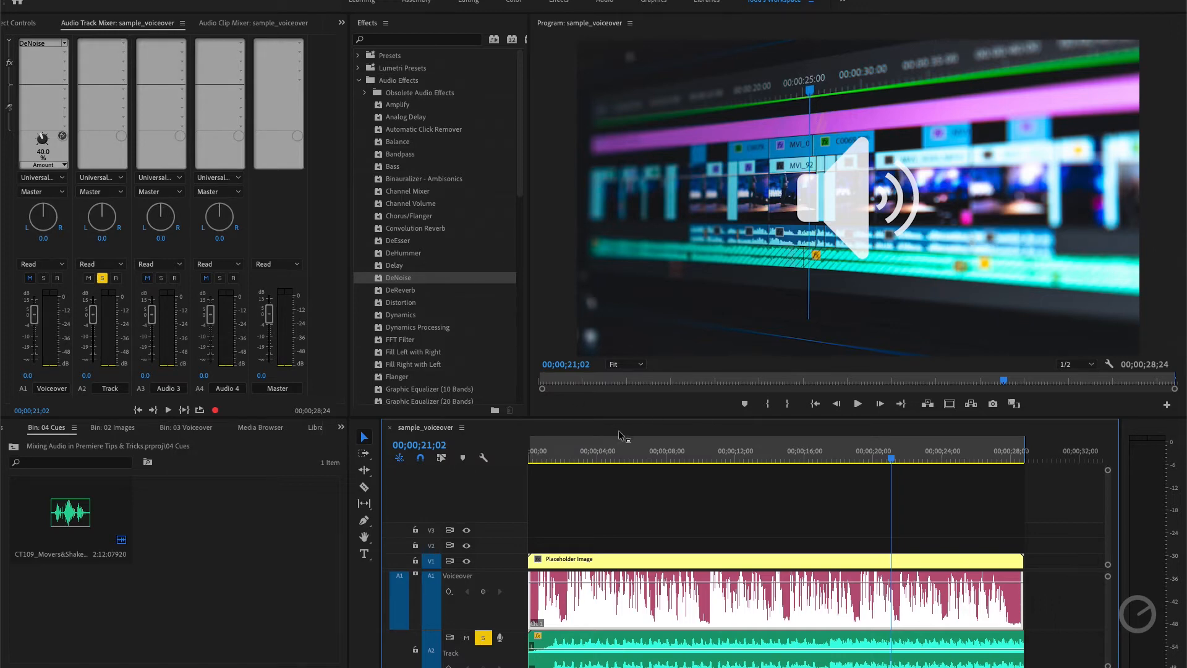
drag(616, 453, 527, 450)
key(space)
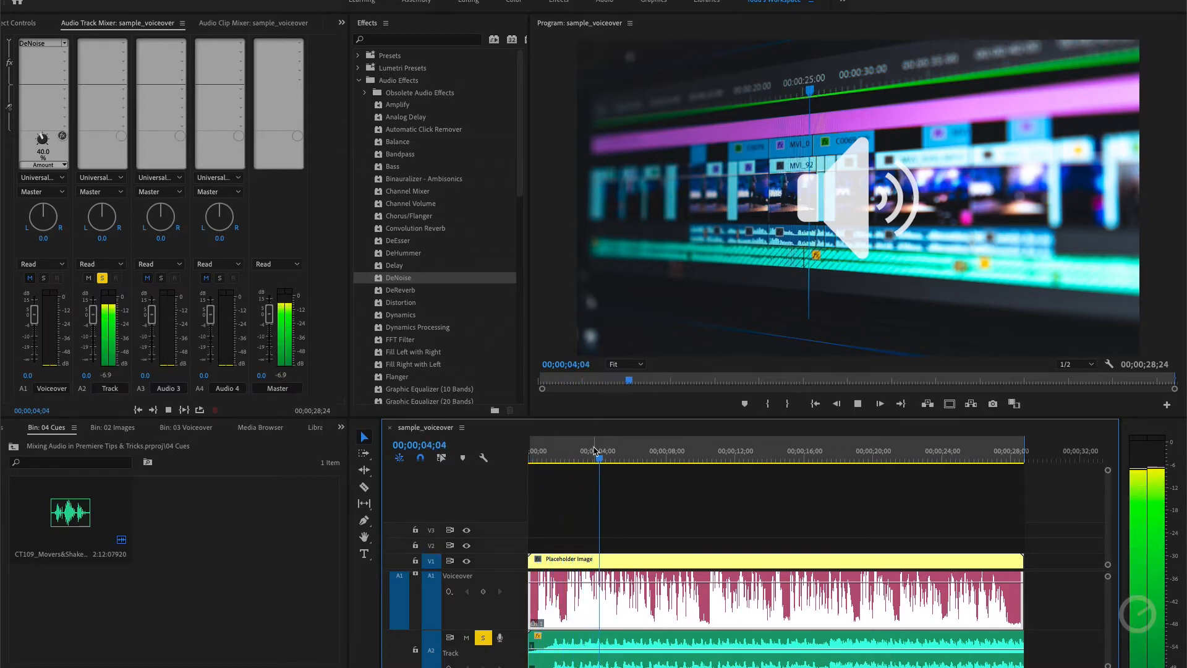
key(space)
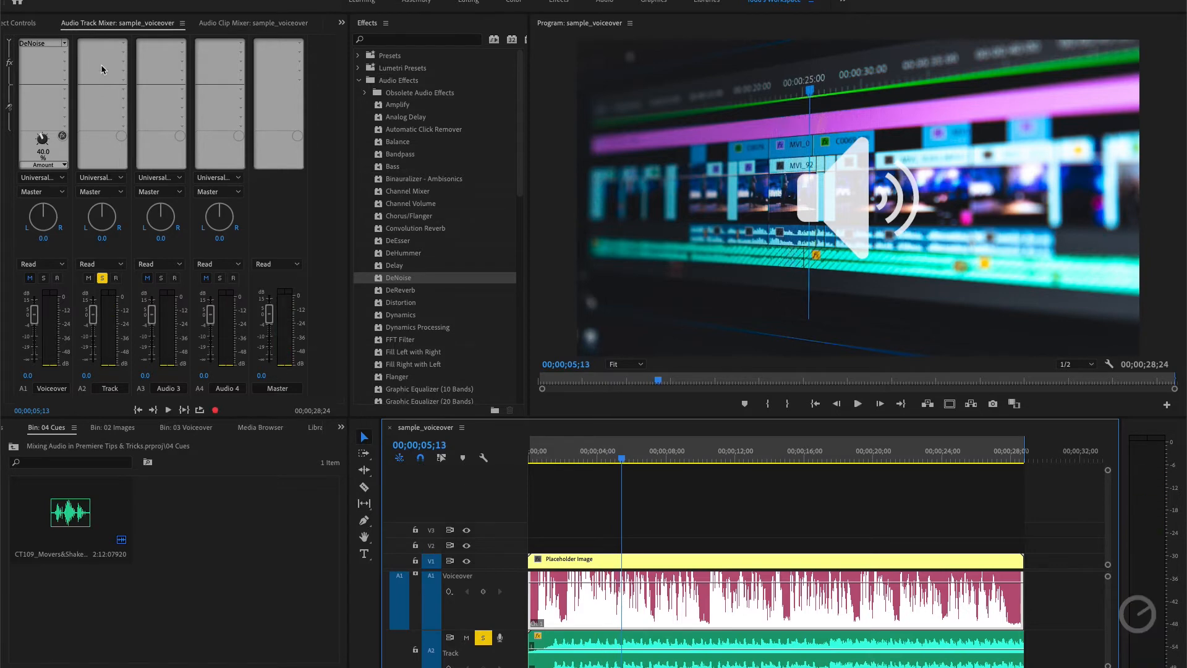
Add a Parametric Equalizer from the Filter and EQ category to the music track's first effect slot and open its editor.
click(126, 43)
mouse_move(123, 81)
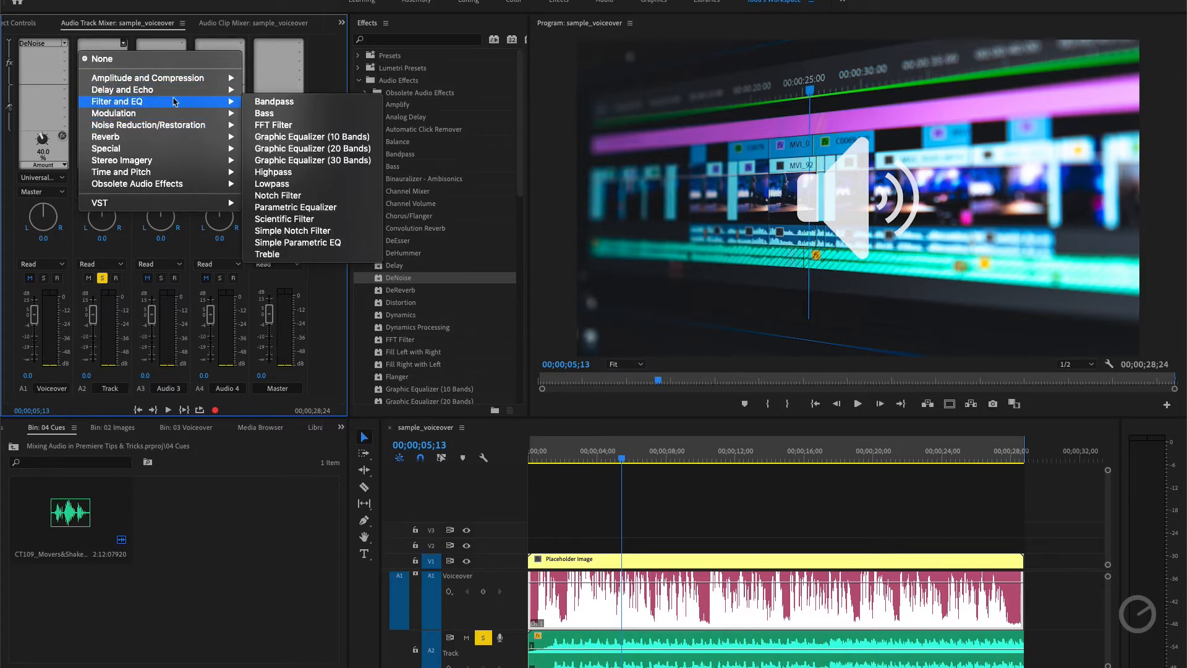
click(311, 217)
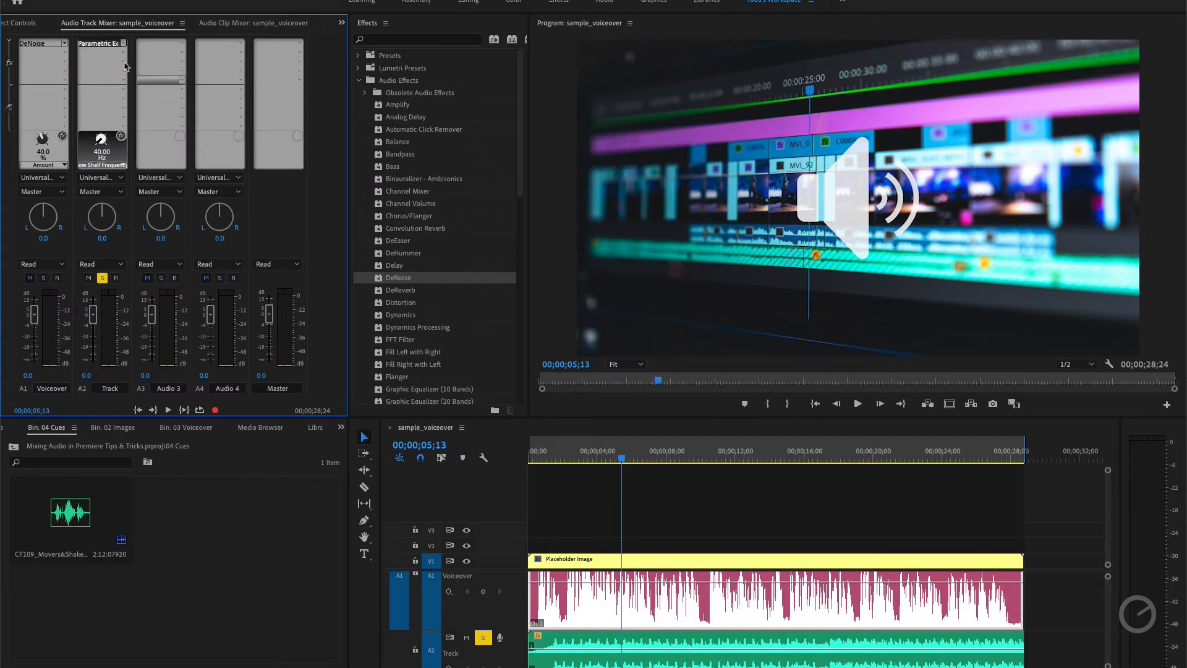
double_click(105, 44)
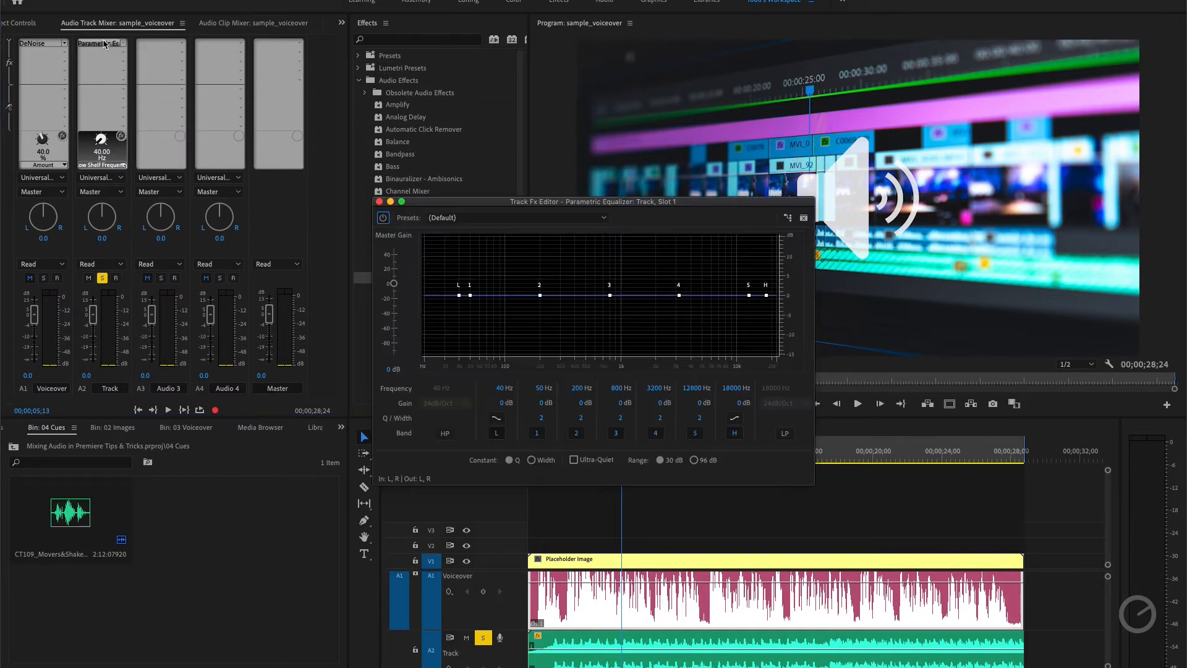
Play the music from near the start to 00;00;05;09, watching its spectrum in the Parametric Equalizer editor.
drag(523, 206, 623, 128)
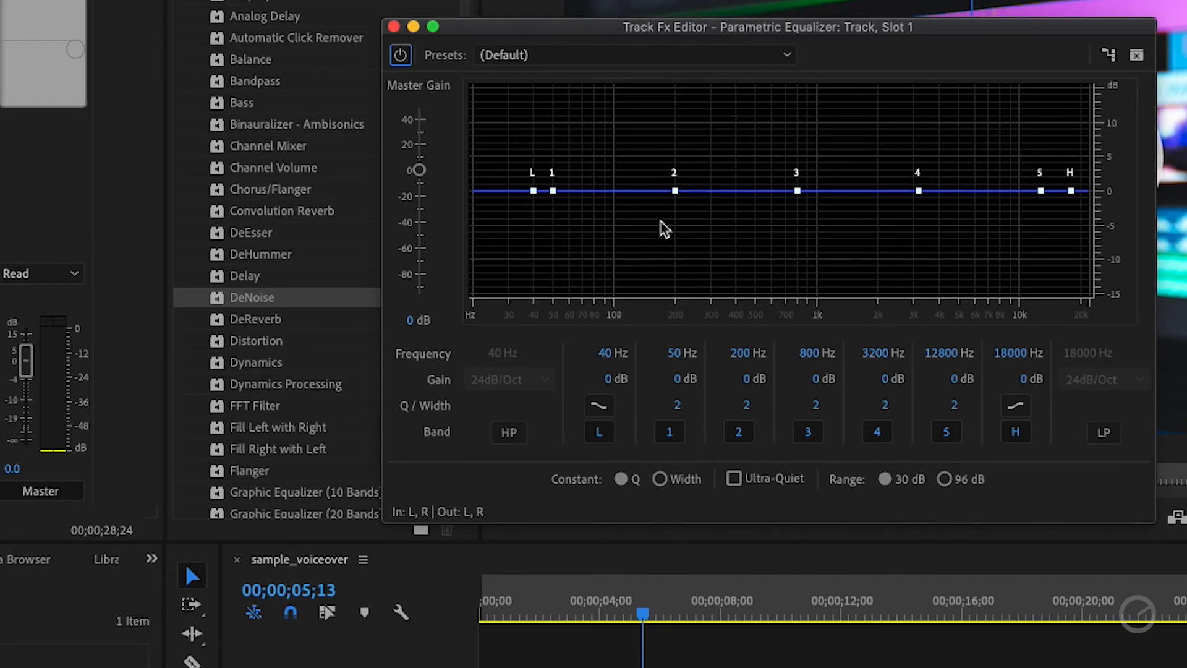
drag(621, 616, 530, 620)
key(space)
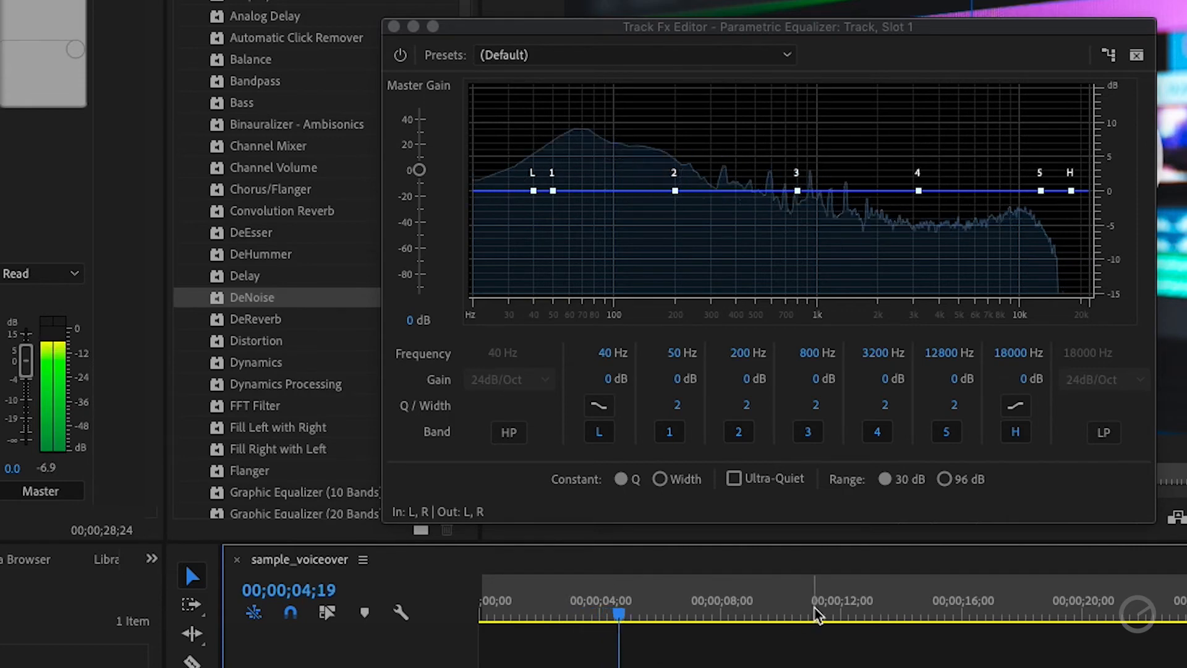
key(space)
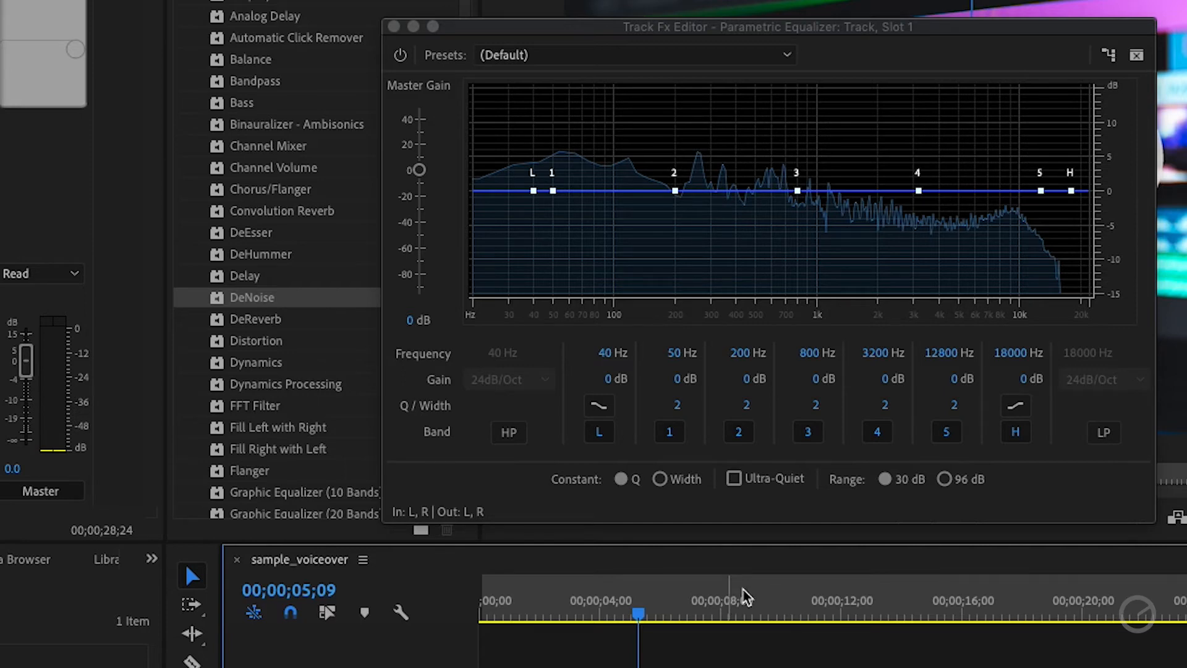
Enable the high-pass filter in the music track's Parametric Equalizer and set its frequency to 80 Hz.
click(509, 436)
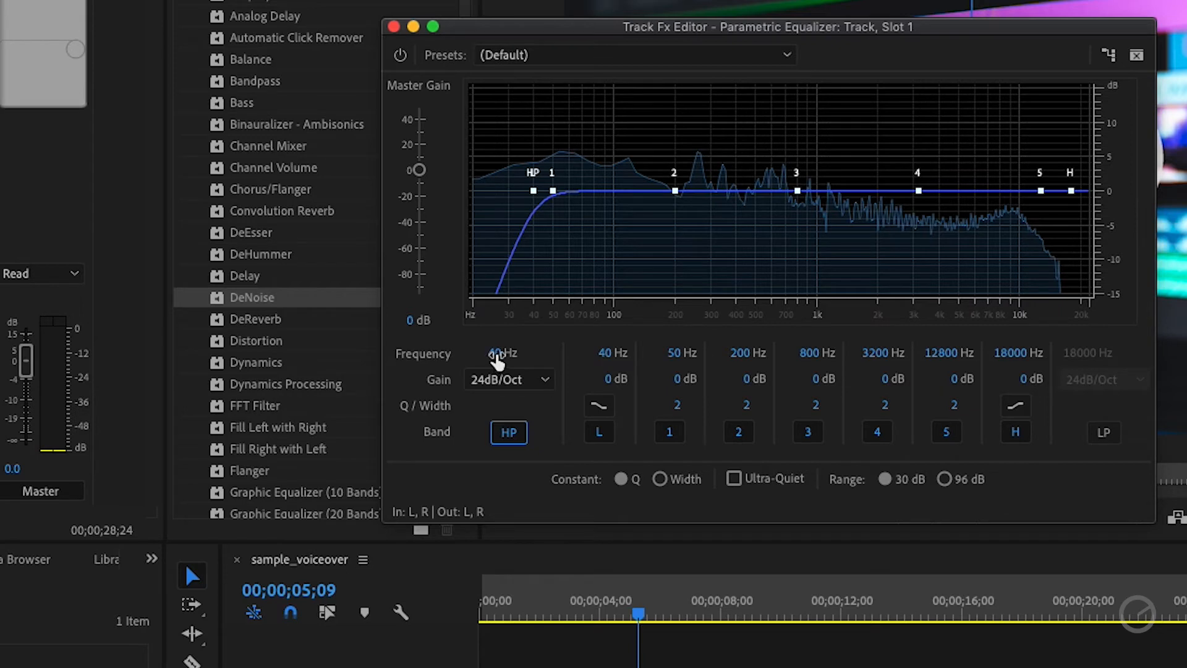
click(496, 360)
text(80)
key(Return)
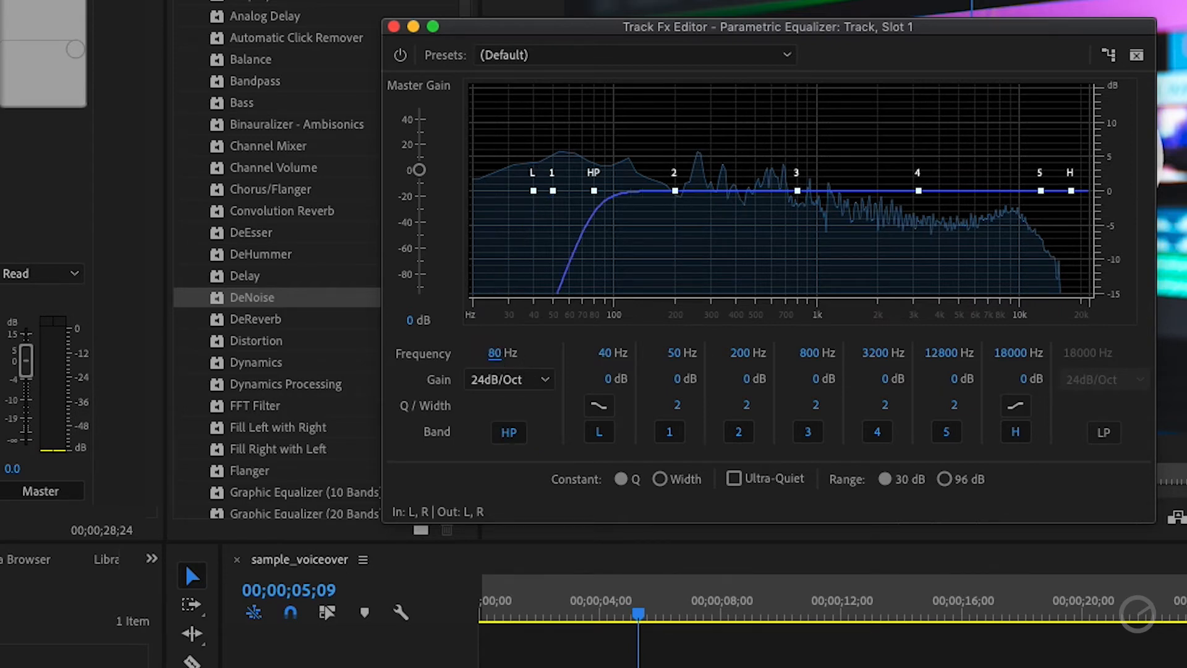
Compare the 12dB/Oct and 6dB/Oct slopes on the music's high-pass filter and settle on 12dB/Oct.
click(546, 380)
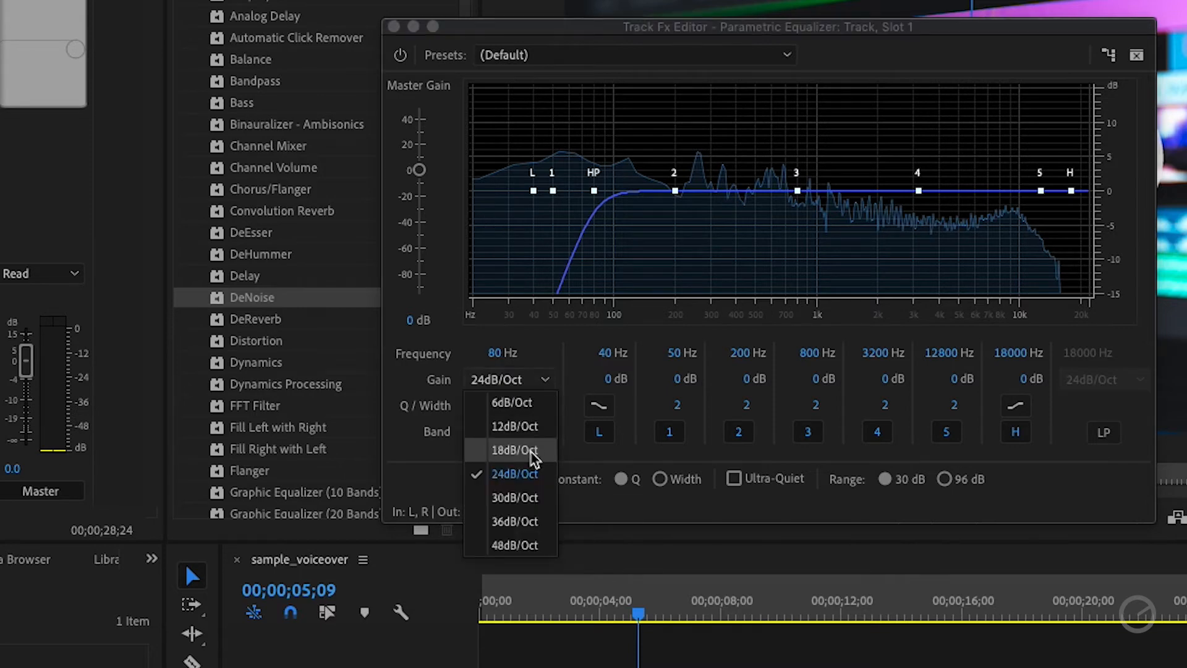
click(531, 428)
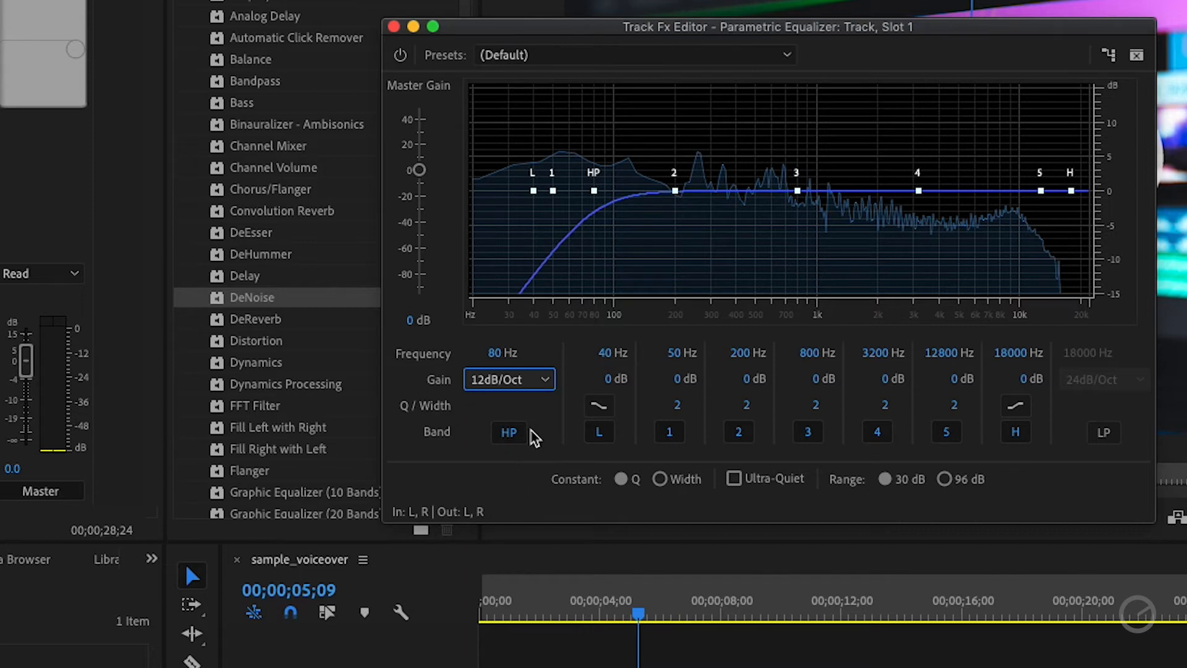
click(544, 379)
click(531, 414)
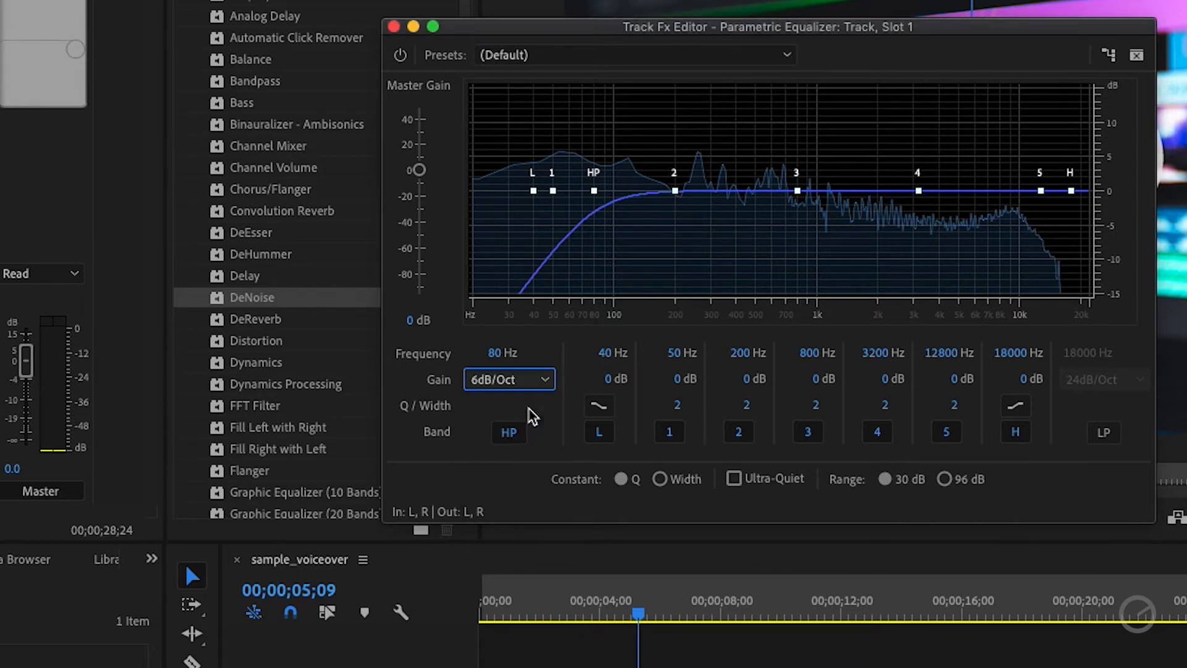
click(532, 379)
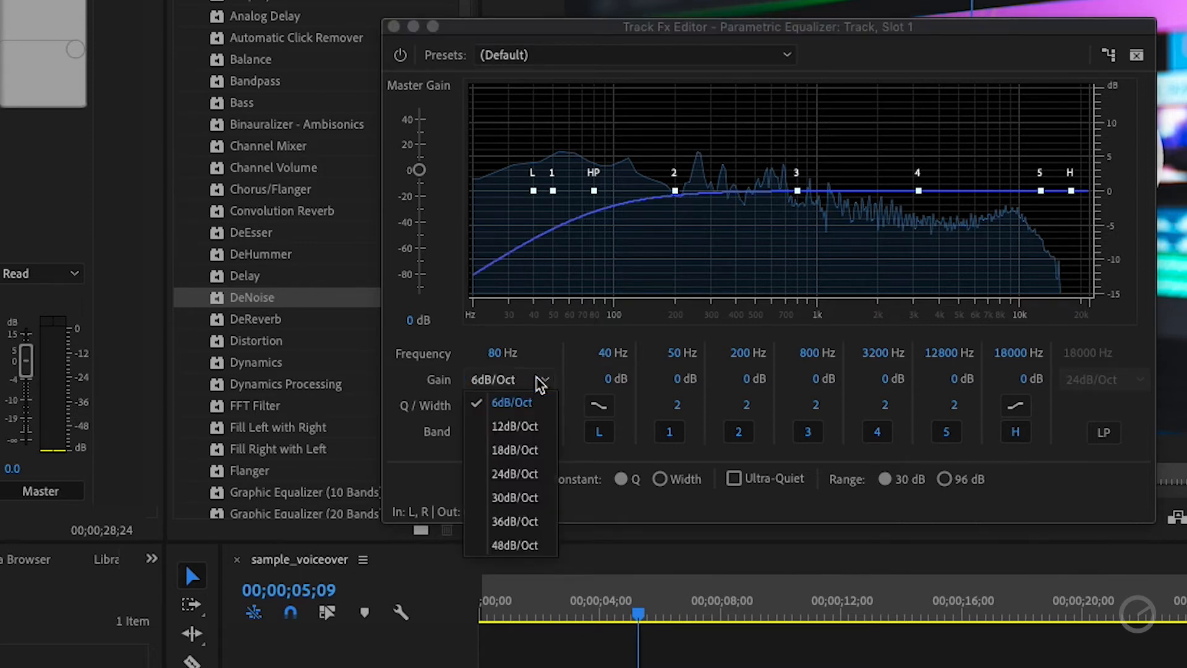
click(531, 428)
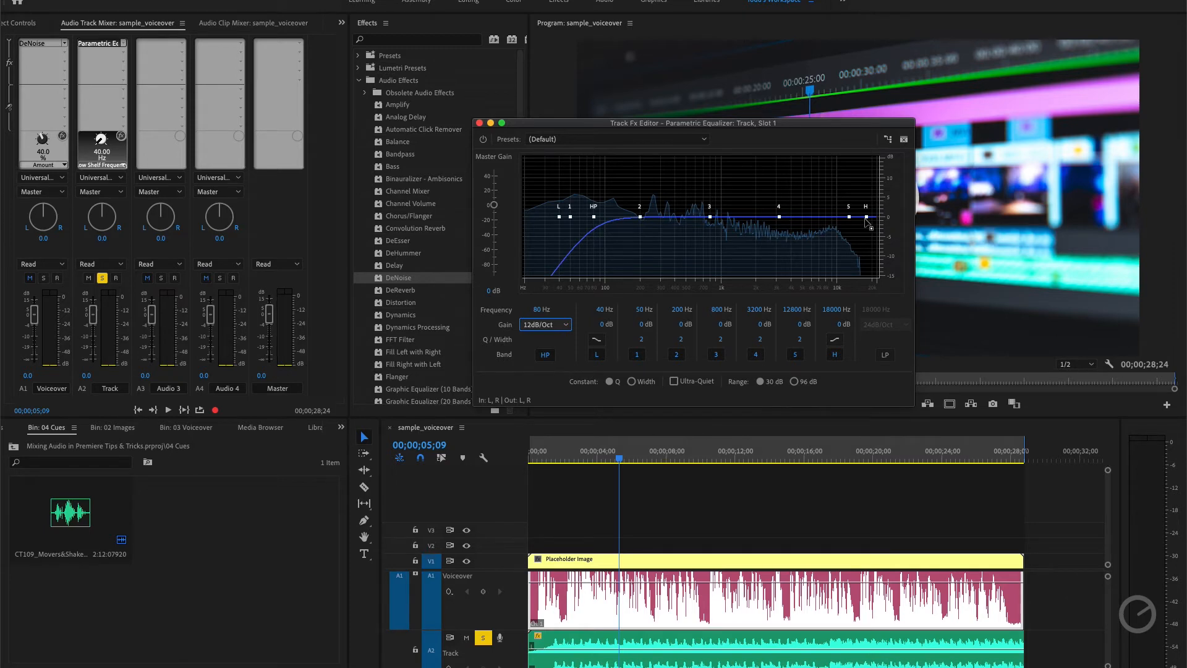
Close the music track's equalizer editor and solo the Voiceover track instead of the music.
click(479, 123)
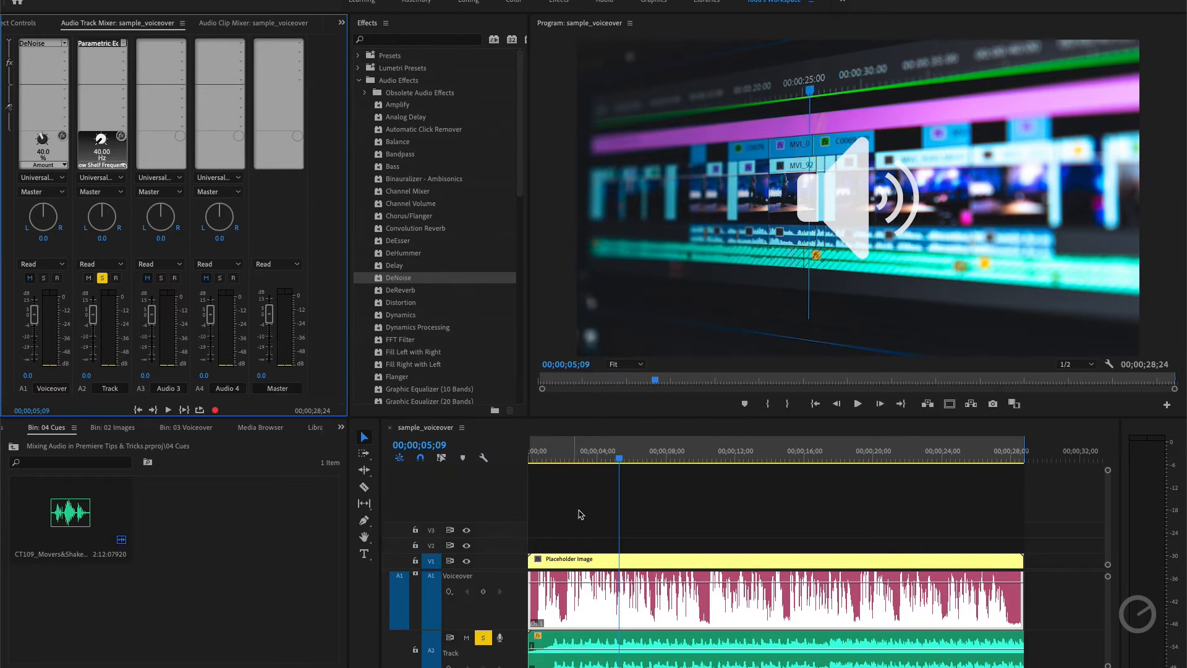
click(102, 278)
click(43, 278)
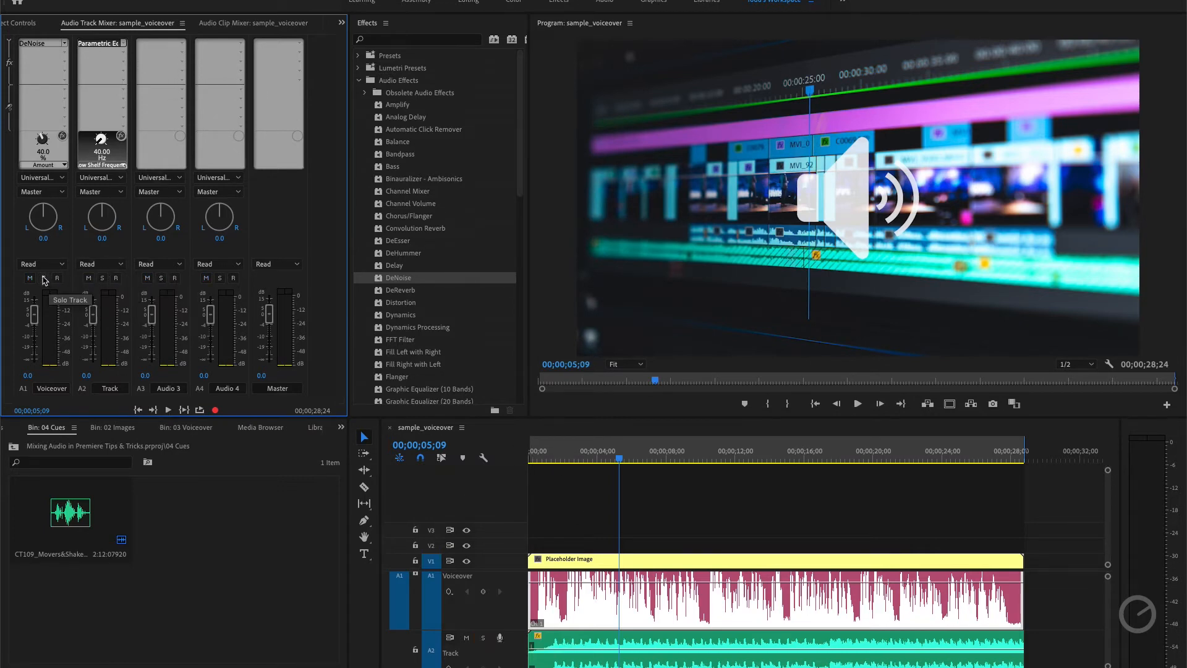
Add a Parametric Equalizer from the Filter and EQ category to Voiceover's second effect slot and open its editor.
click(64, 55)
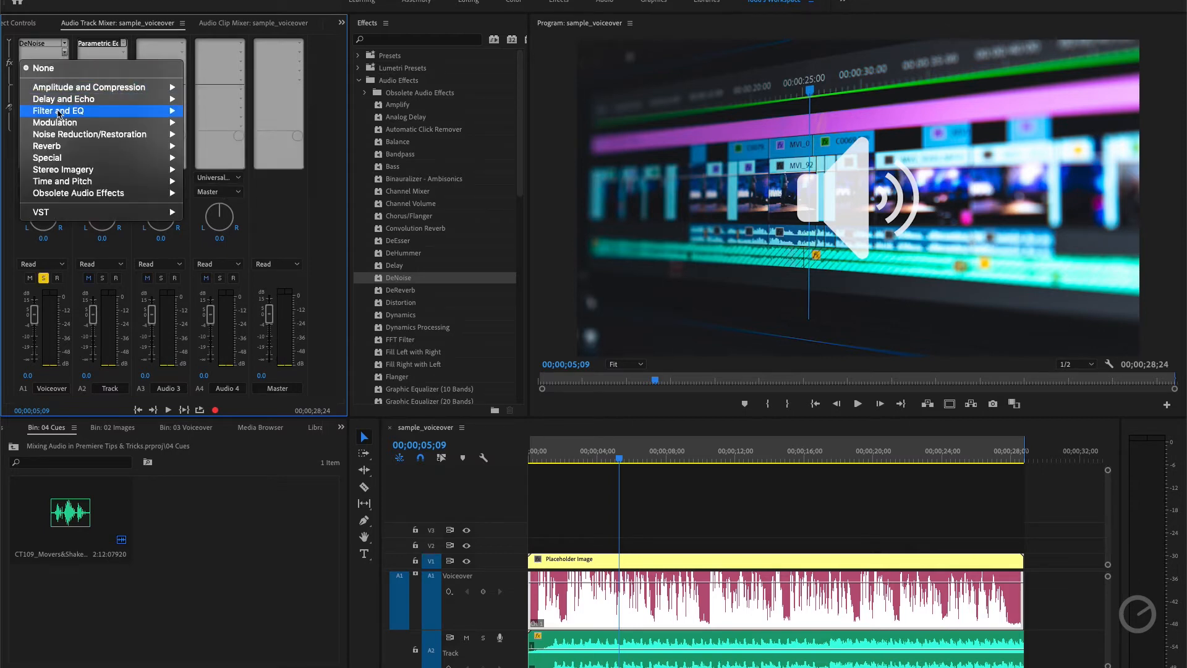
mouse_move(61, 112)
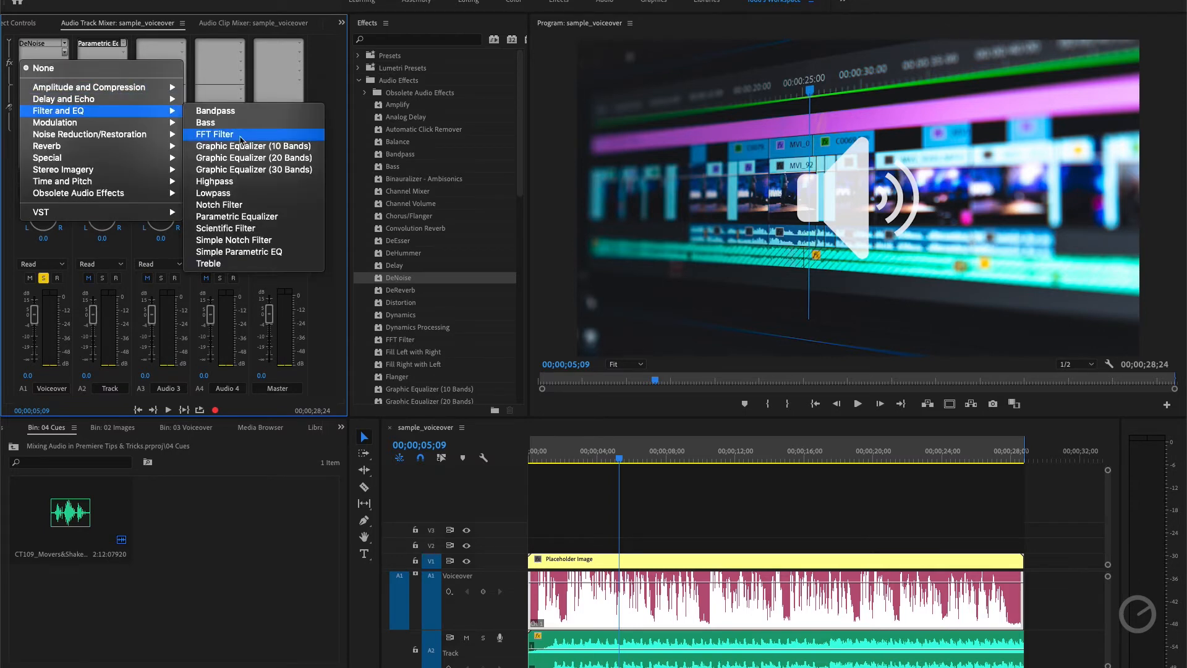
click(243, 222)
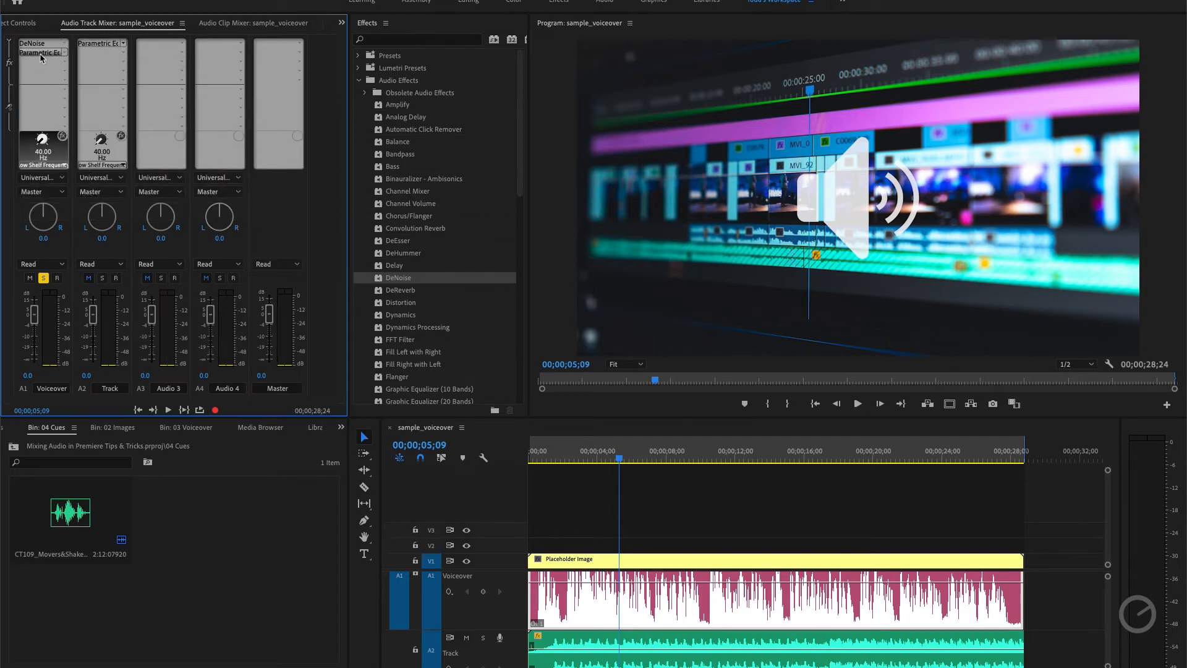
double_click(42, 54)
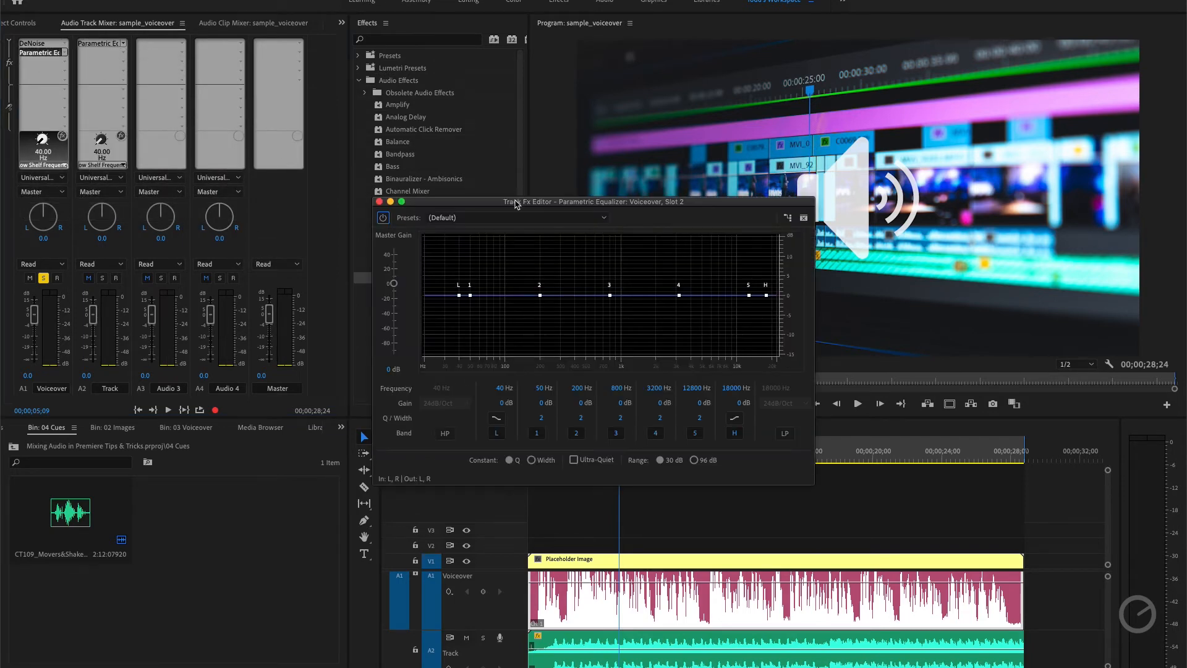
Play the voiceover from 00;00;05;09 to 00;00;09;25, watching its spectrum in the equalizer editor.
drag(504, 214, 573, 193)
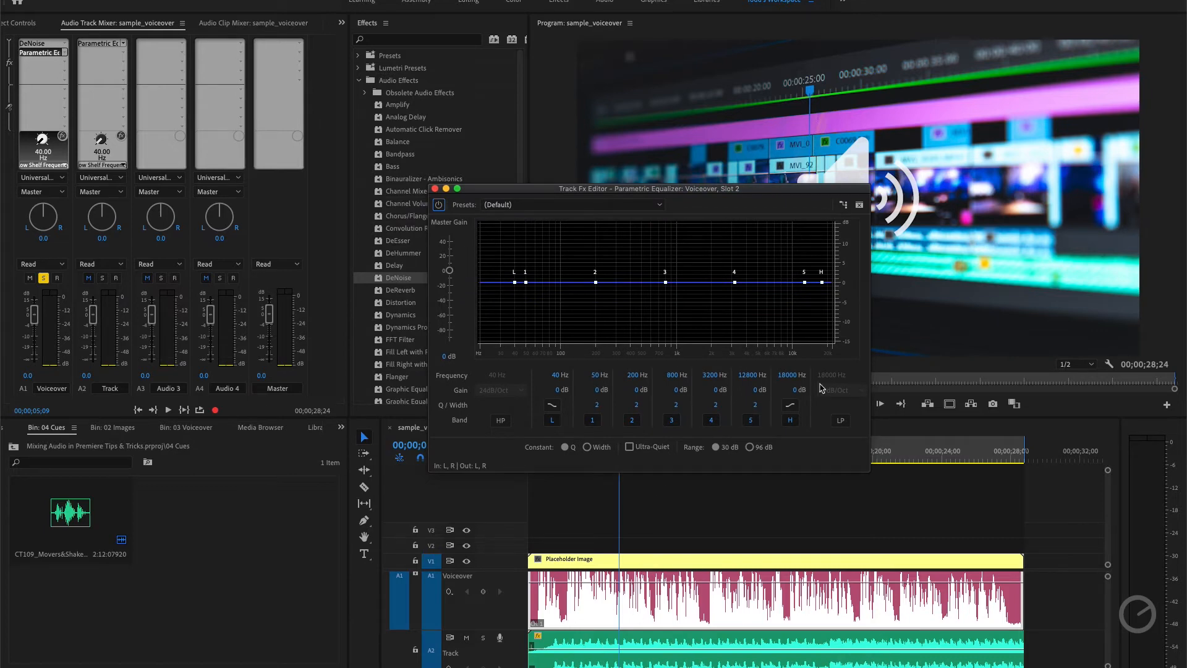
key(space)
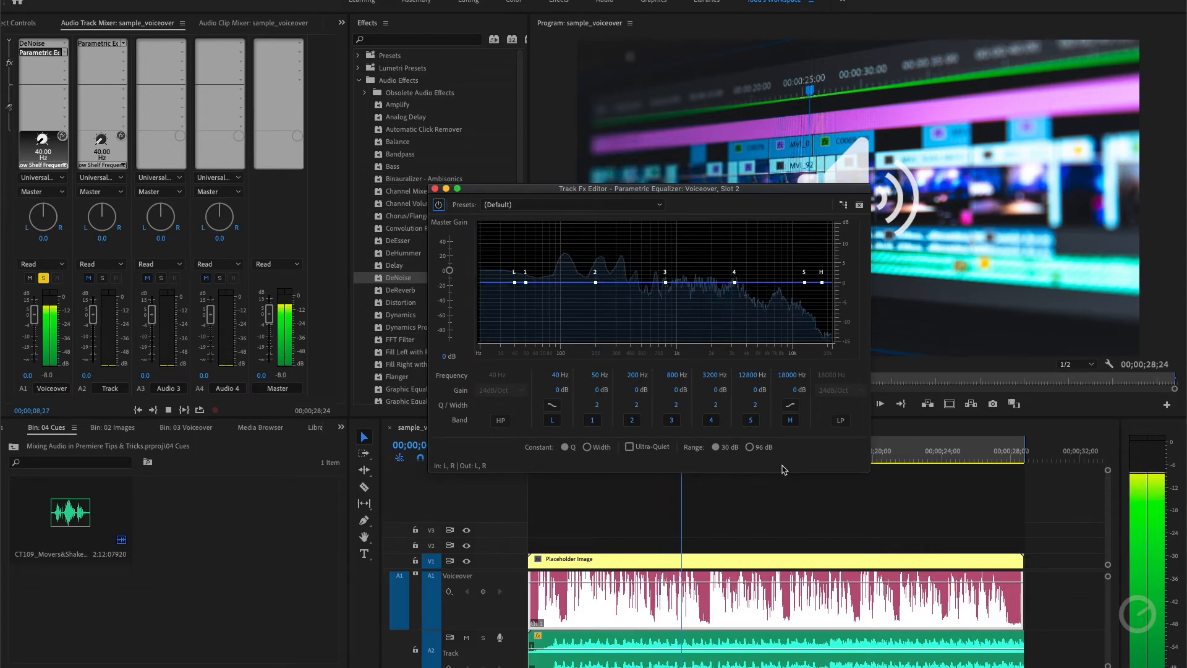
key(space)
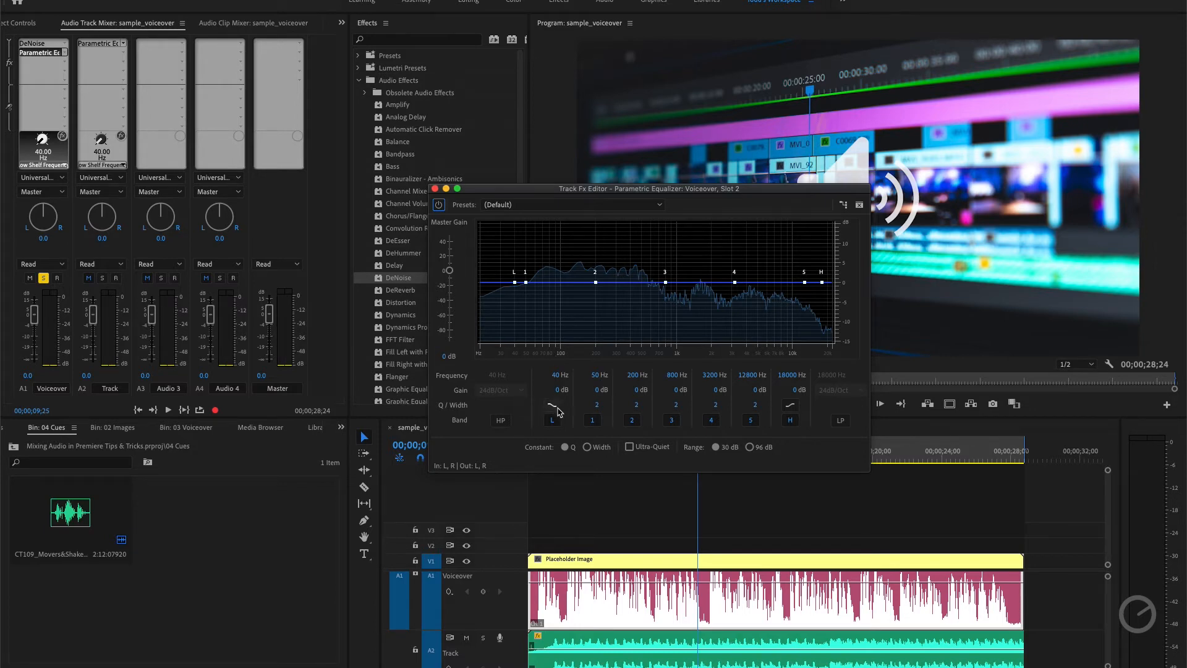
Enable the voiceover equalizer's high-pass filter with an 18dB/Oct slope and a frequency of 70 Hz.
click(501, 421)
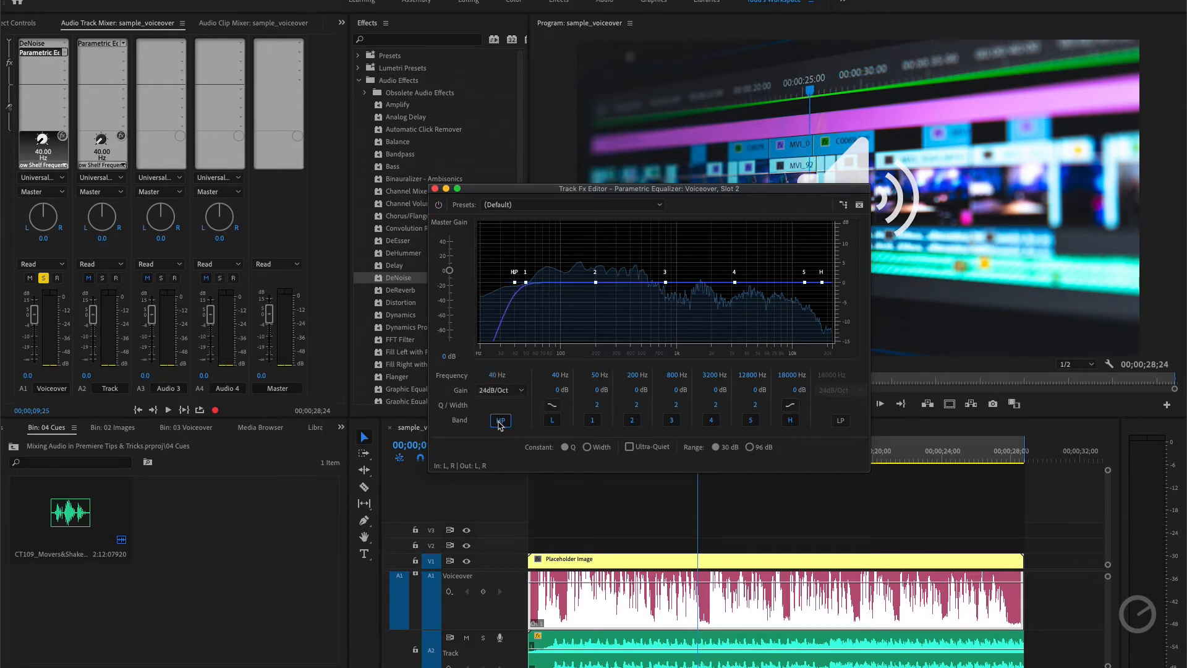
click(521, 390)
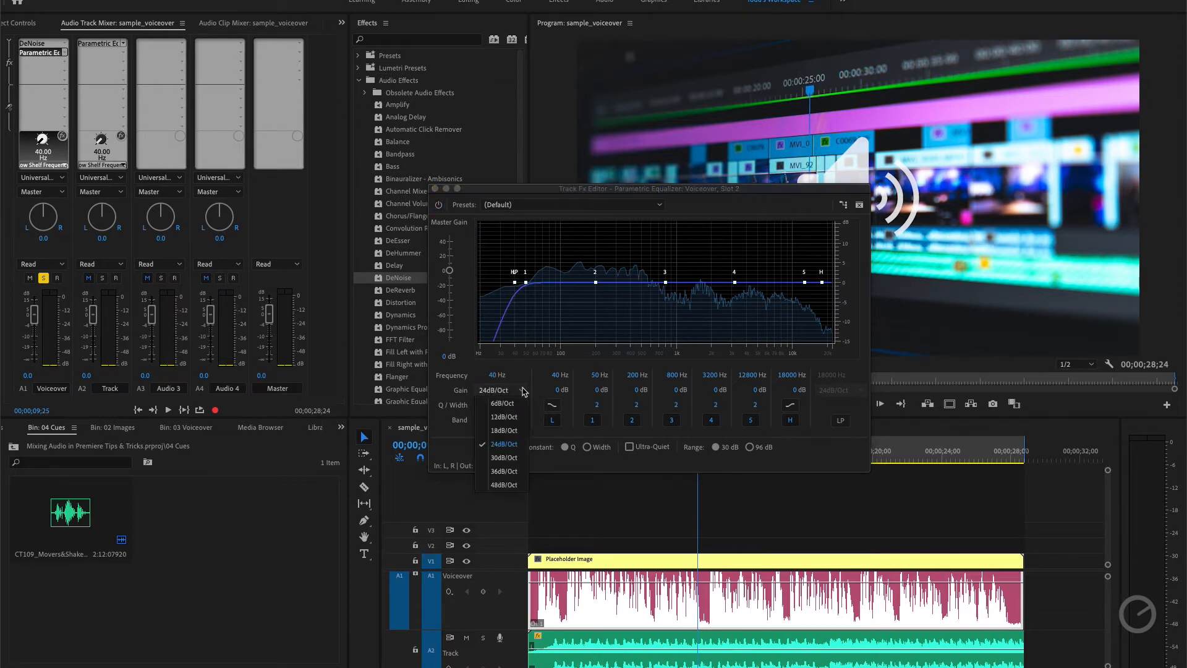
click(504, 431)
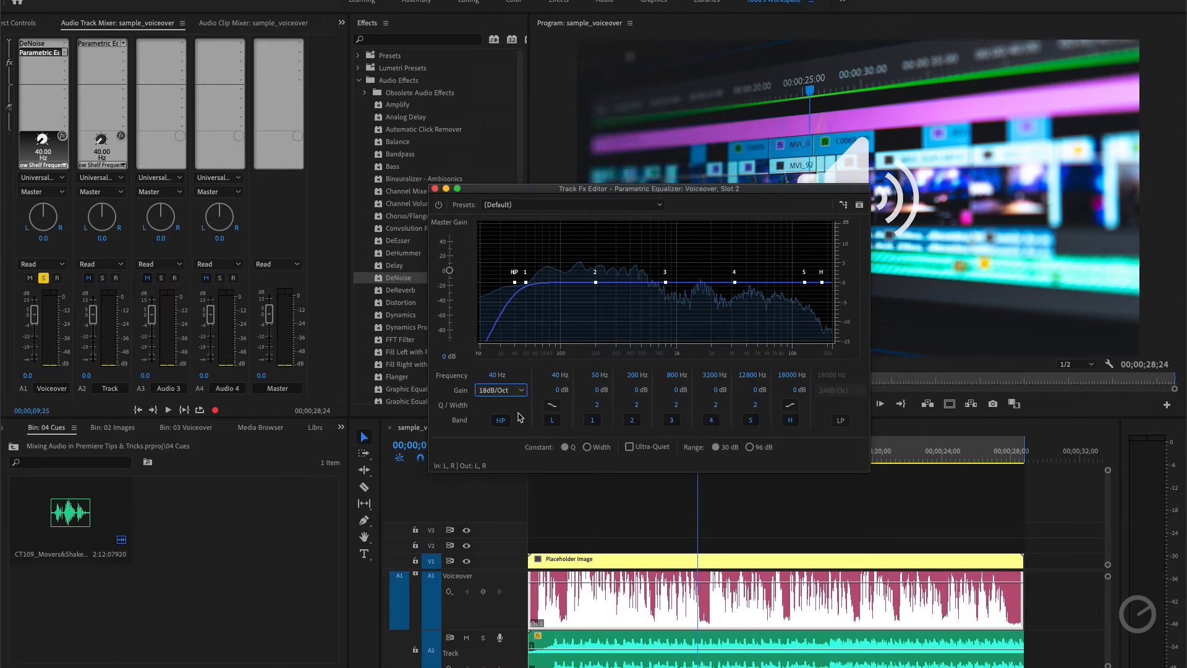
drag(498, 374, 511, 374)
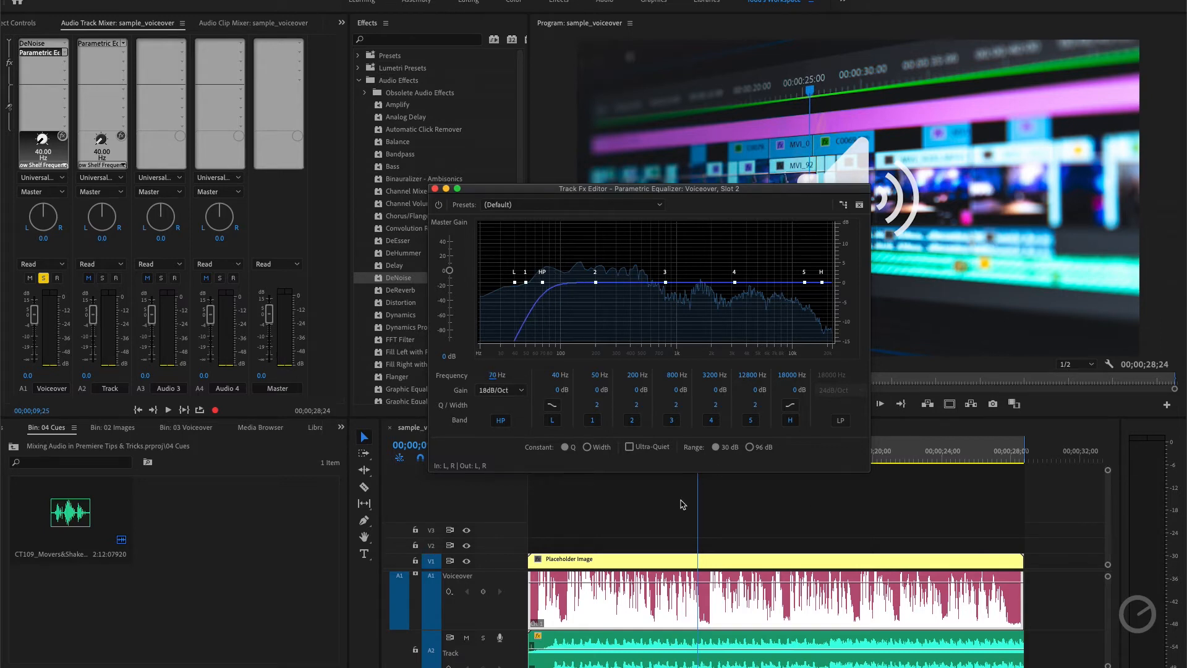
Move the equalizer editor clear of the timeline and audition the high-passed voiceover from near its beginning.
drag(631, 189, 645, 108)
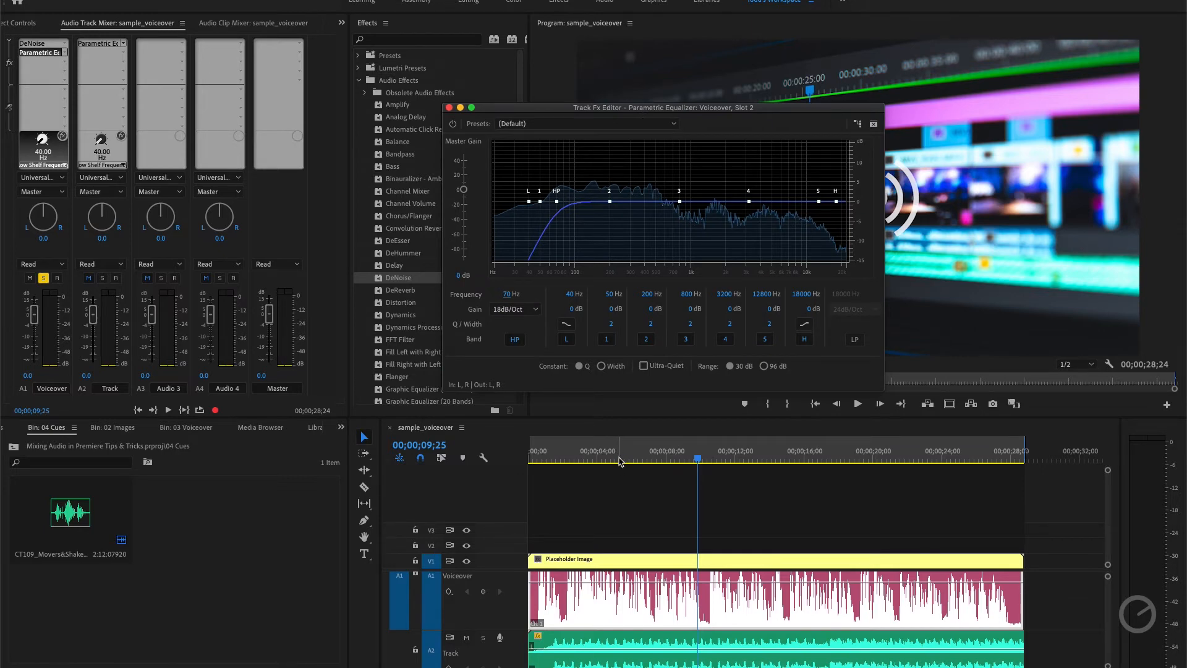
click(571, 462)
key(space)
click(550, 463)
key(space)
Set the voiceover's high-pass frequency to 80 Hz and stop playback at 00;00;16;13.
mouse_move(507, 294)
mouse_down()
mouse_move(525, 294)
mouse_move(510, 296)
mouse_up()
click(508, 295)
text(80)
key(Return)
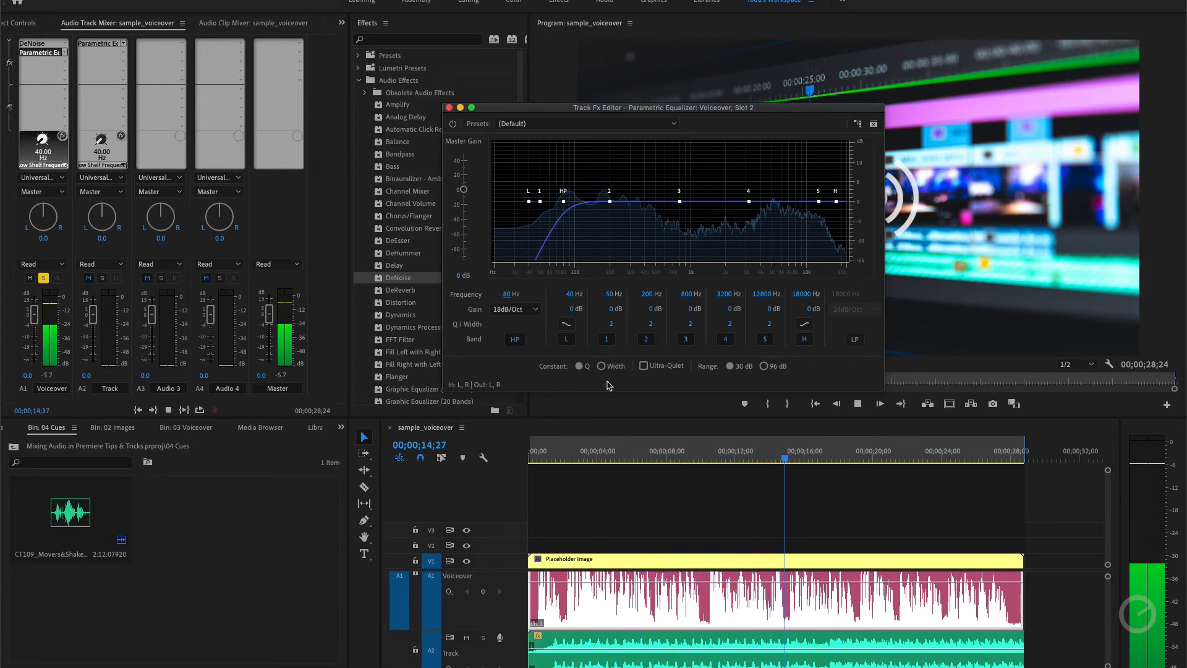
key(space)
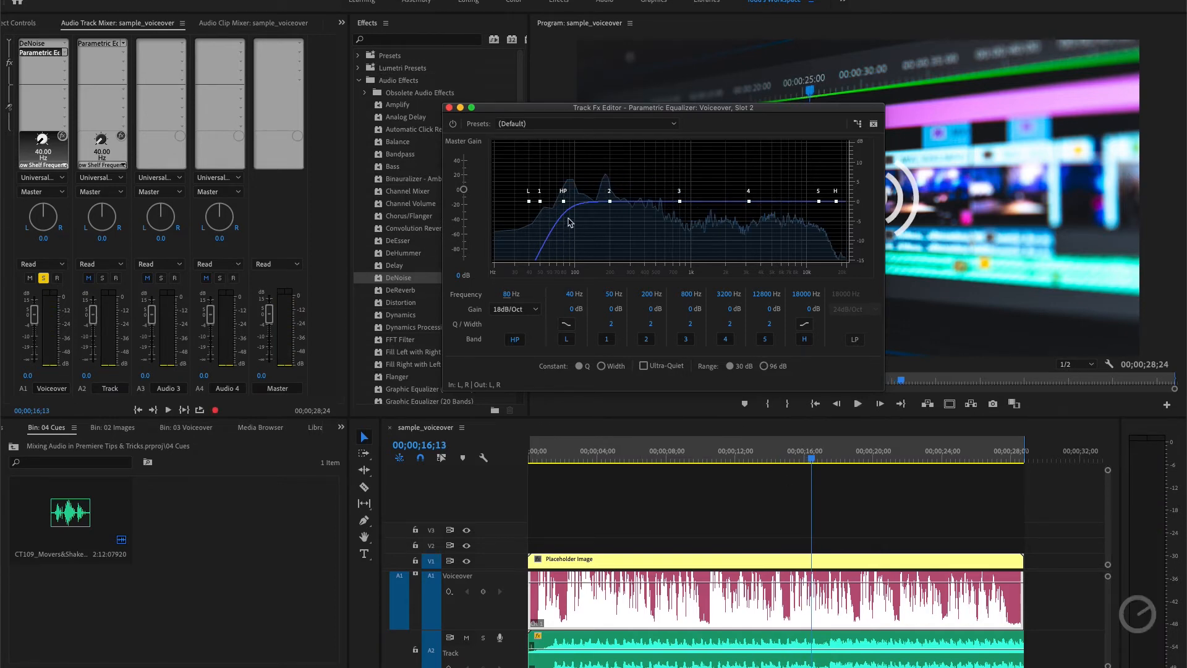
Review the high-pass slope options, keep 18dB/Oct for the voiceover, and save the project.
click(515, 315)
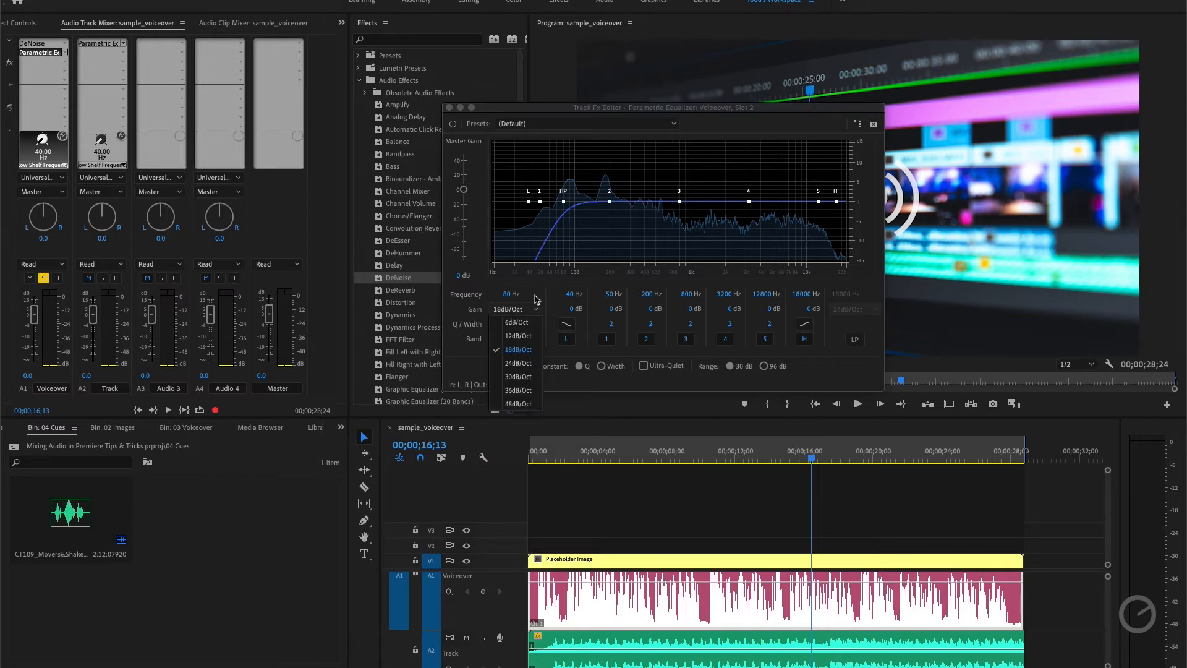
click(544, 293)
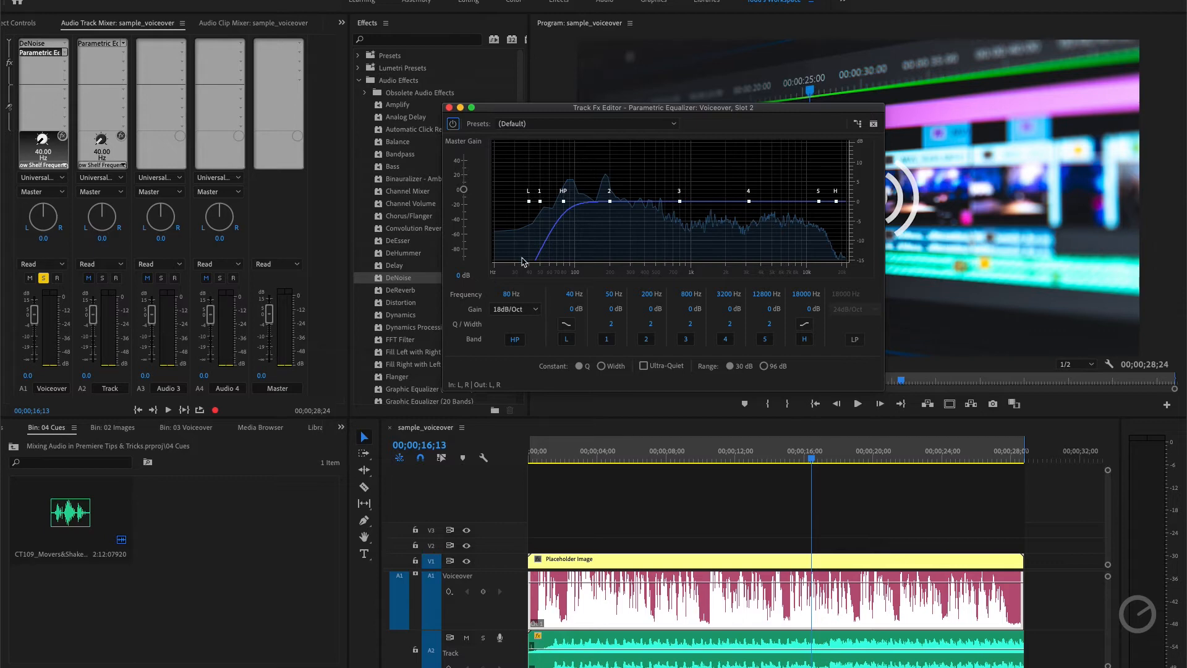
key(super+s)
Try lowering equalizer band 5 to about -2.7 dB near 11927 Hz, and return it to 0 dB at 12800 Hz.
drag(818, 203, 817, 214)
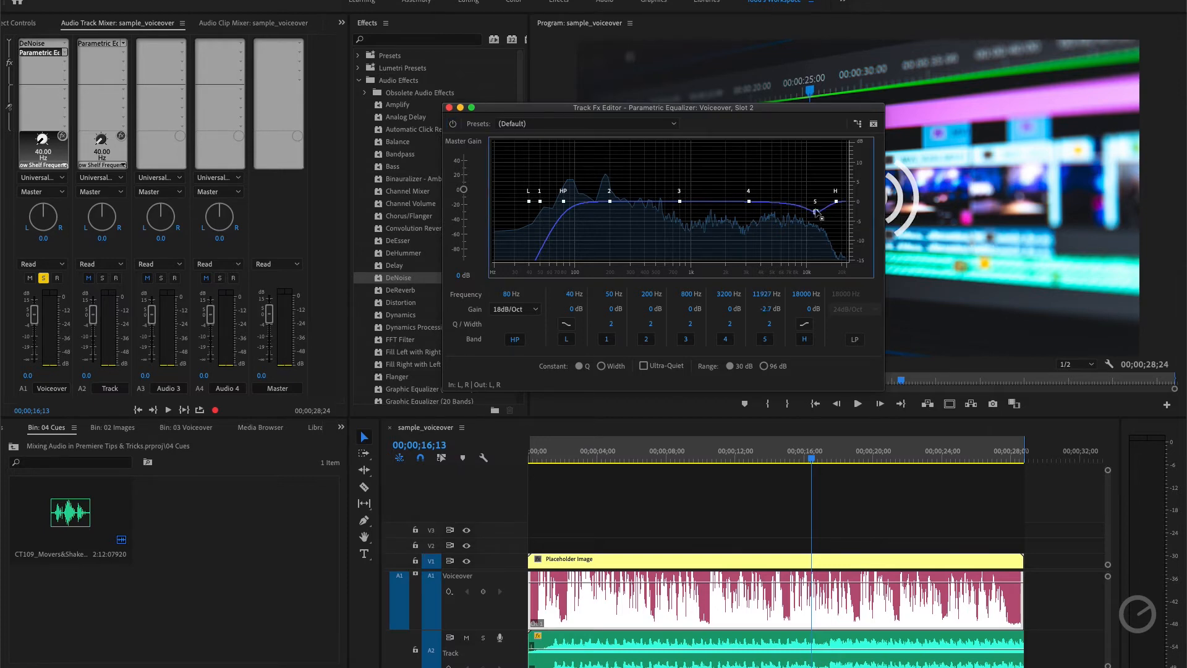
drag(816, 212, 816, 209)
drag(816, 210, 818, 202)
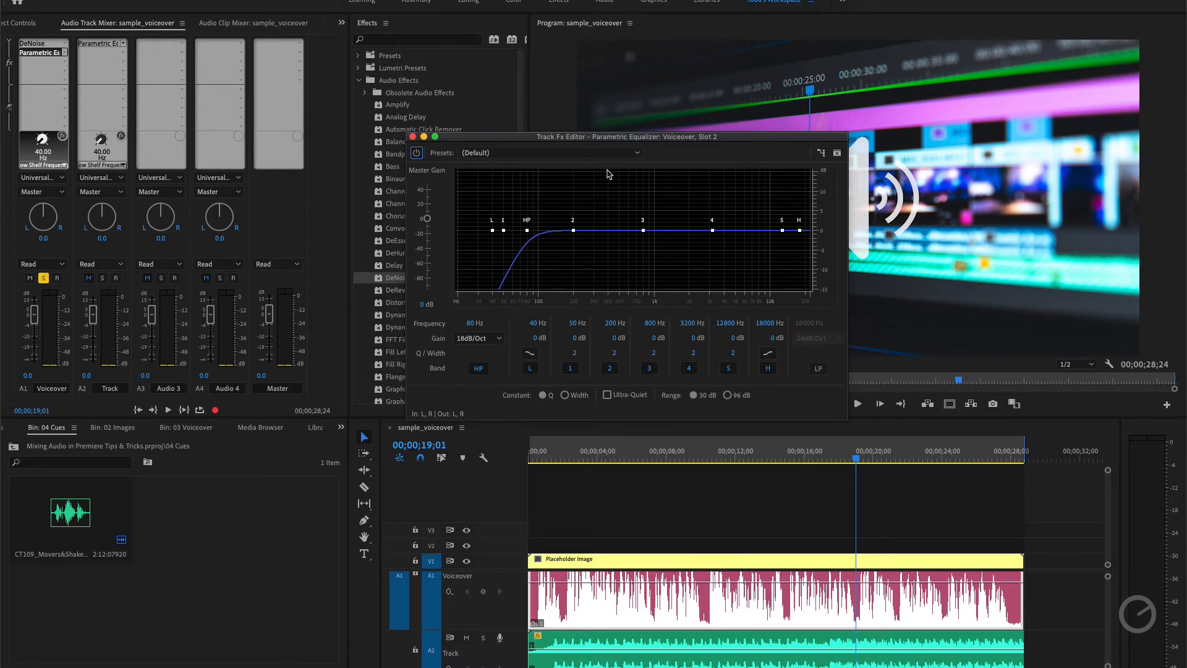
Apply the Vocal Enhancer preset to the voiceover's equalizer and audition it from near the start to 00;00;05;05.
click(587, 156)
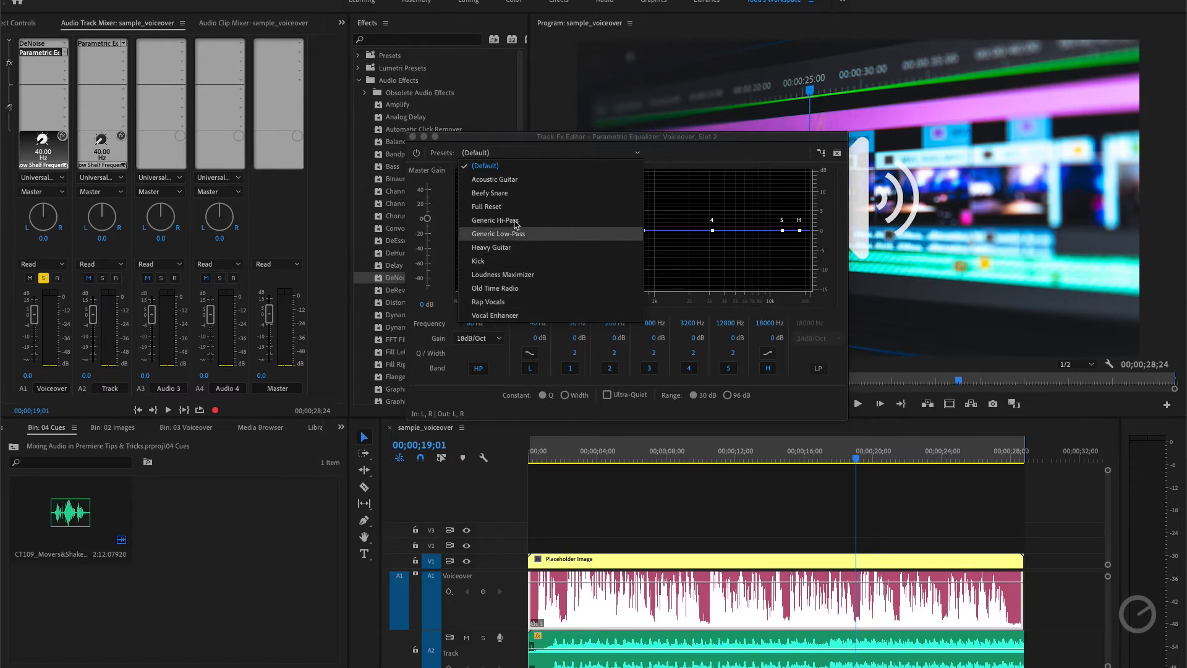
click(495, 315)
drag(596, 460, 542, 461)
key(space)
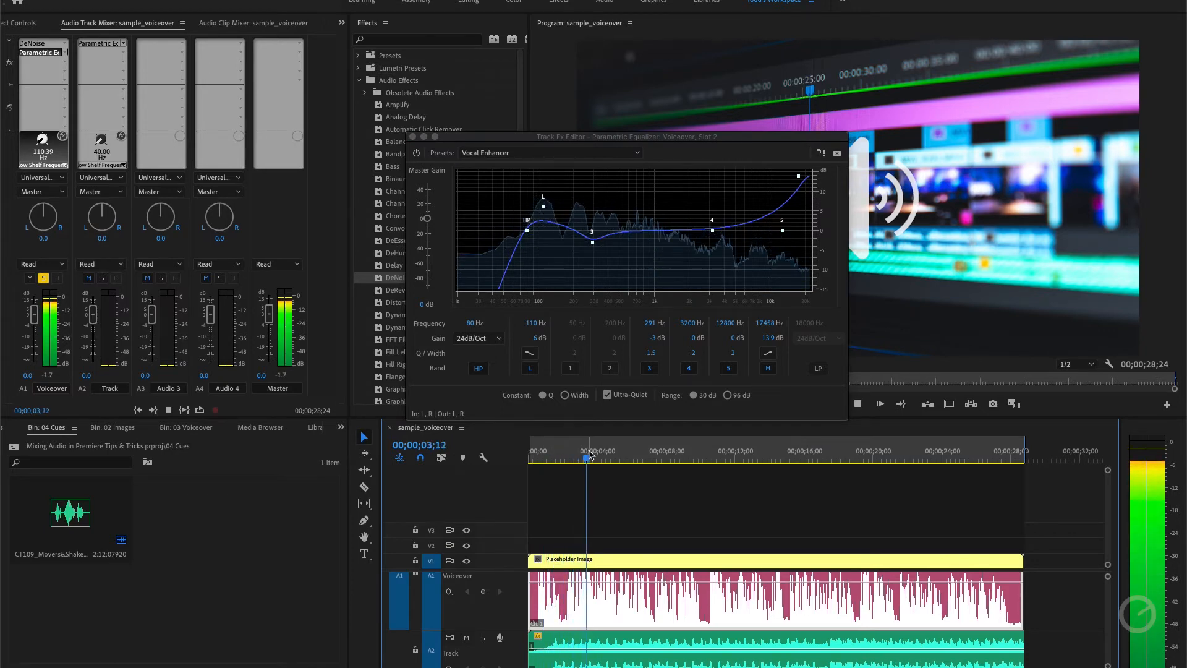
key(space)
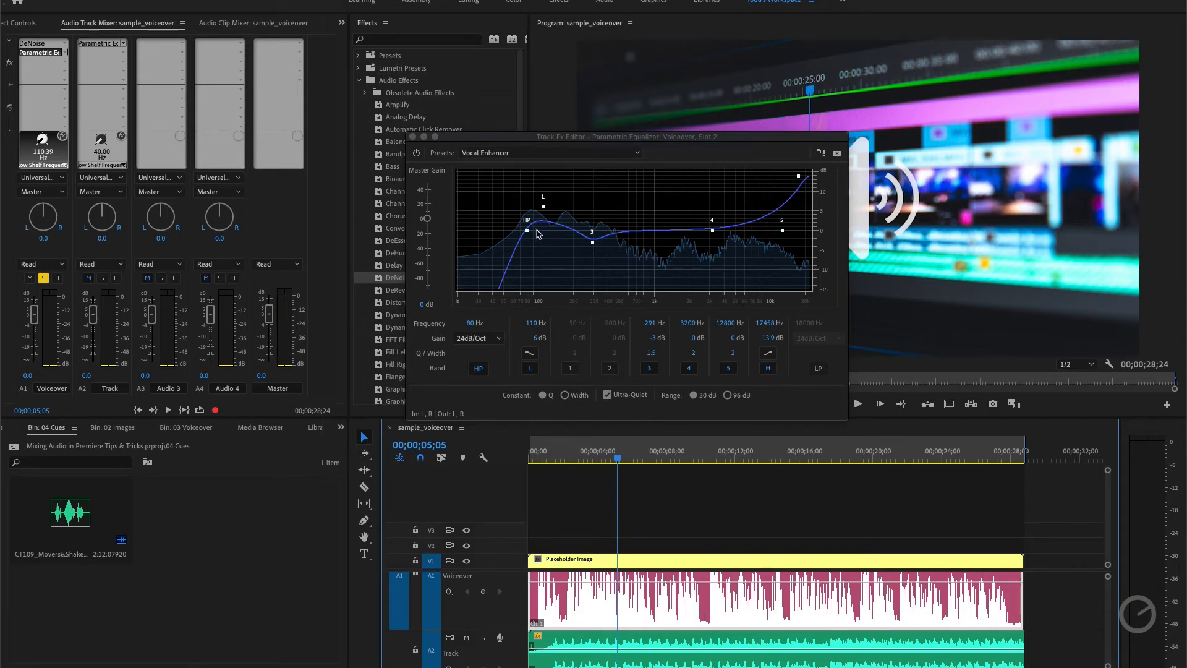
Examine the high-pass, low-shelf and band 3 points of the voiceover's equalizer curve, and audition the voiceover up to 00;00;06;02.
mouse_move(527, 231)
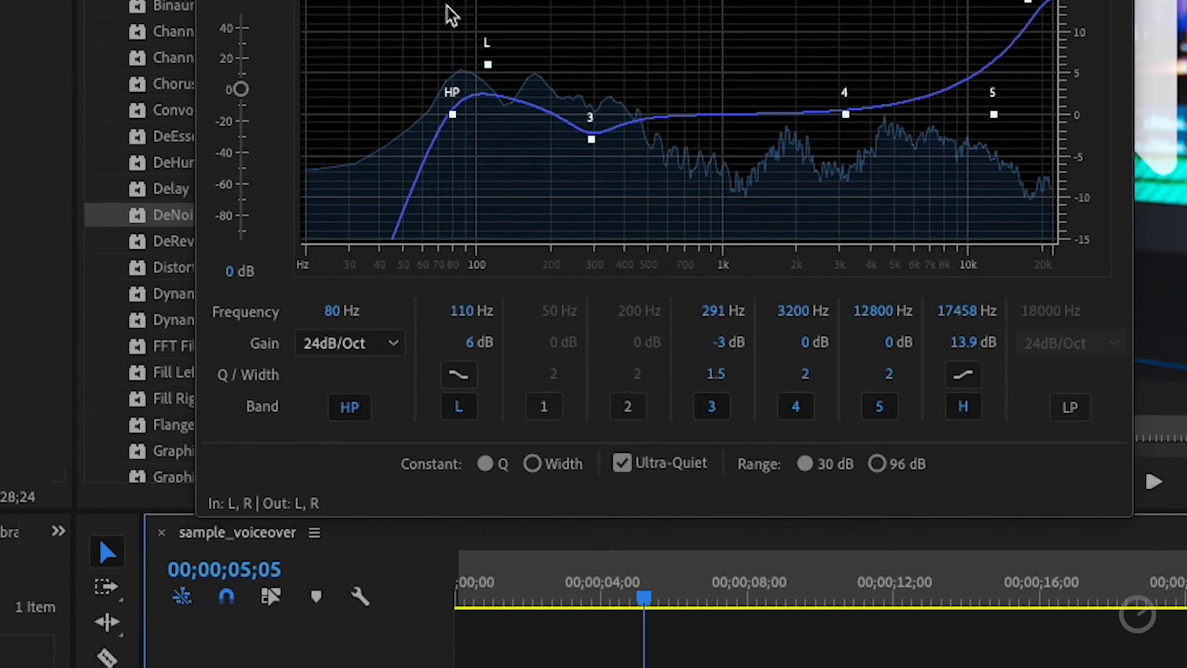
mouse_move(453, 119)
mouse_move(595, 143)
drag(533, 595, 588, 591)
key(space)
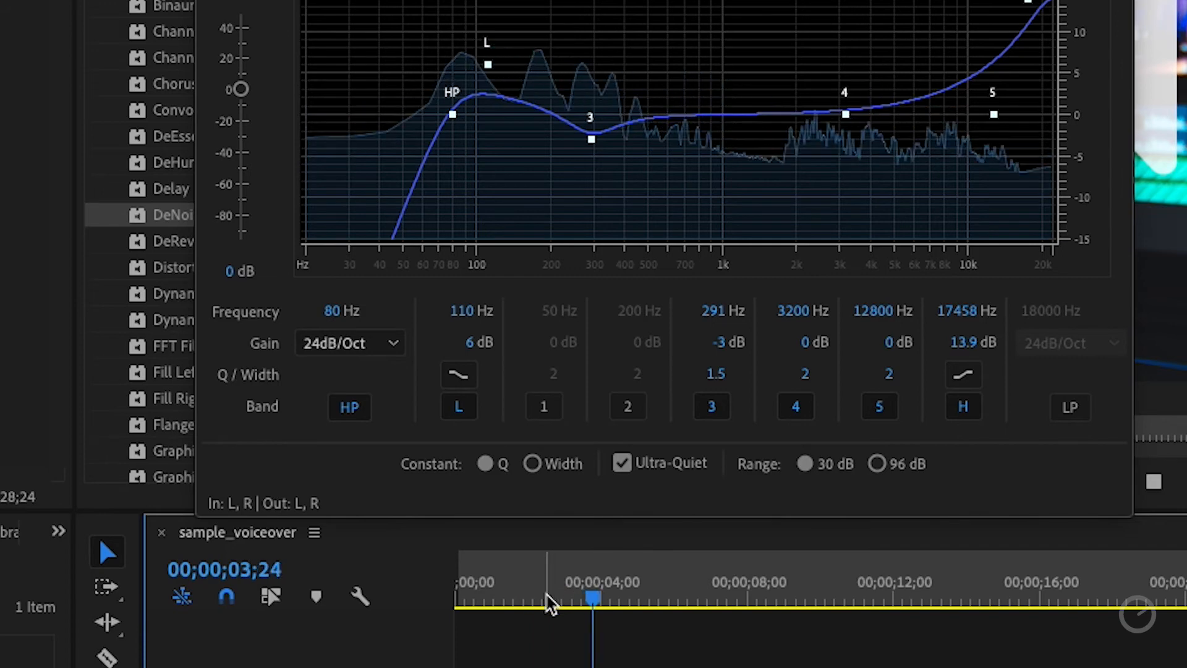
key(space)
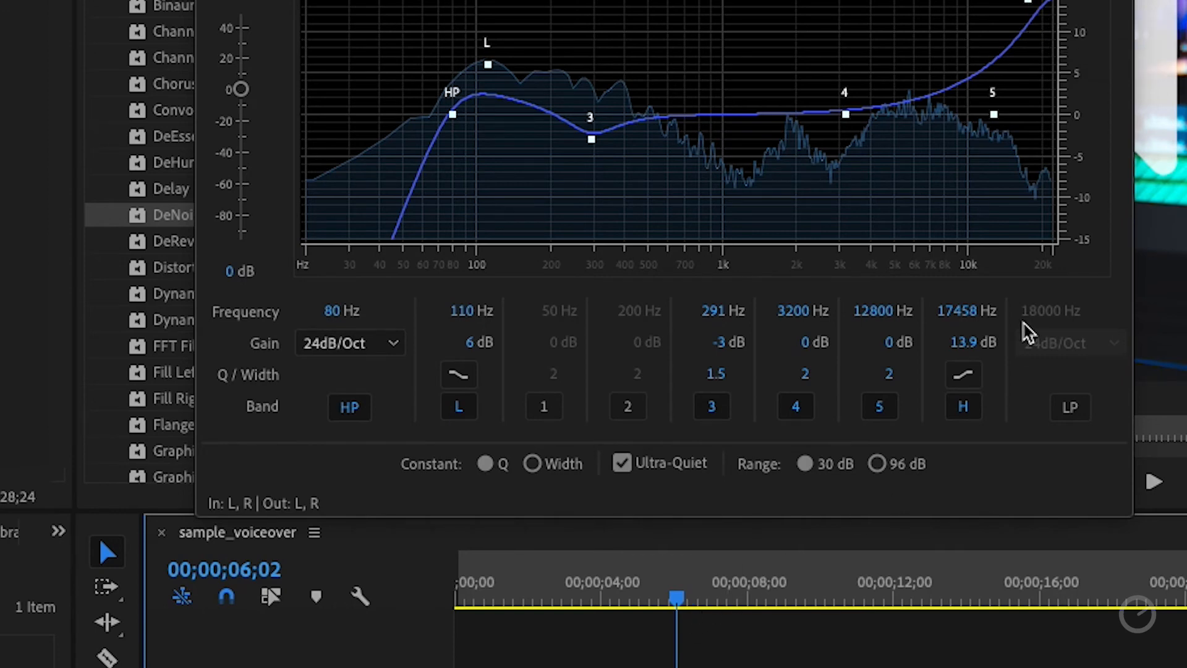
Set the high-shelf gain of the voiceover's equalizer to 11.3 dB and audition the result up to 00;00;08;09.
click(971, 347)
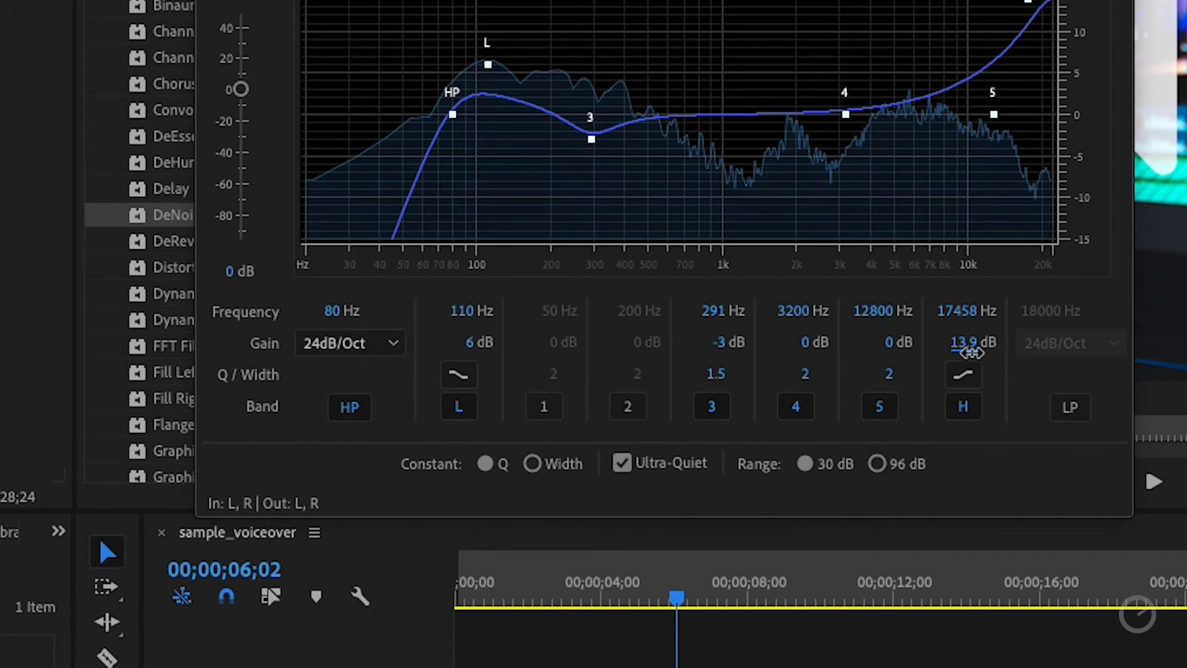
drag(970, 352, 975, 389)
drag(704, 593, 730, 589)
key(space)
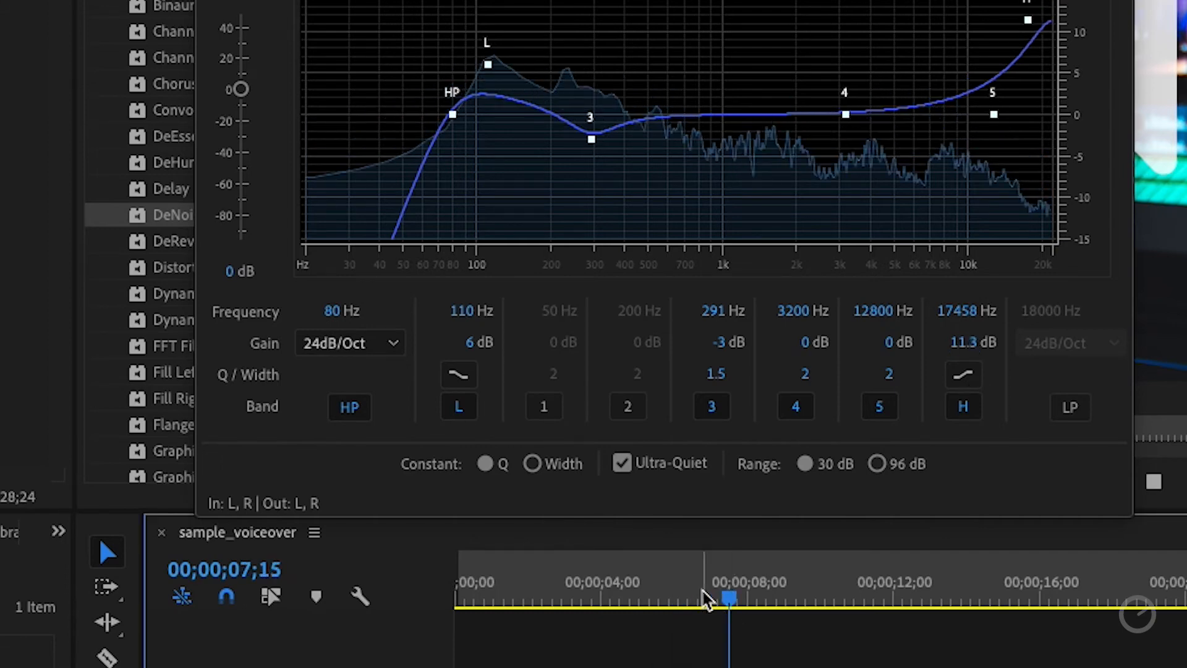
key(space)
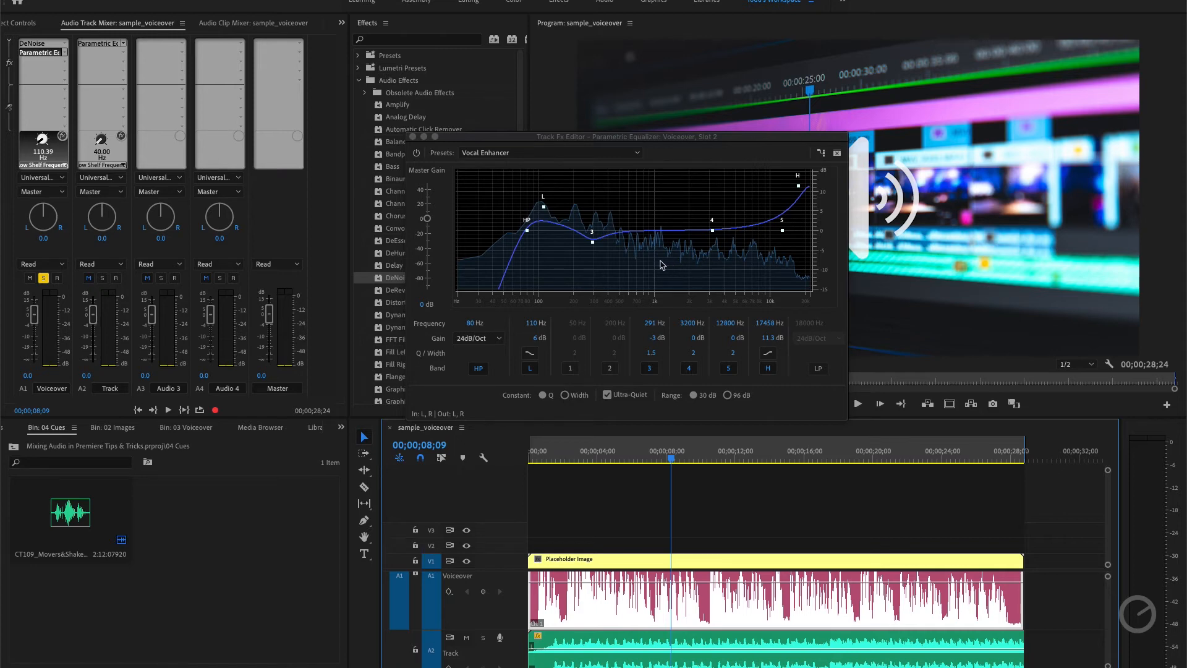
Close the voiceover's Parametric Equalizer editor and turn off solo on the Voiceover track.
drag(495, 137, 533, 110)
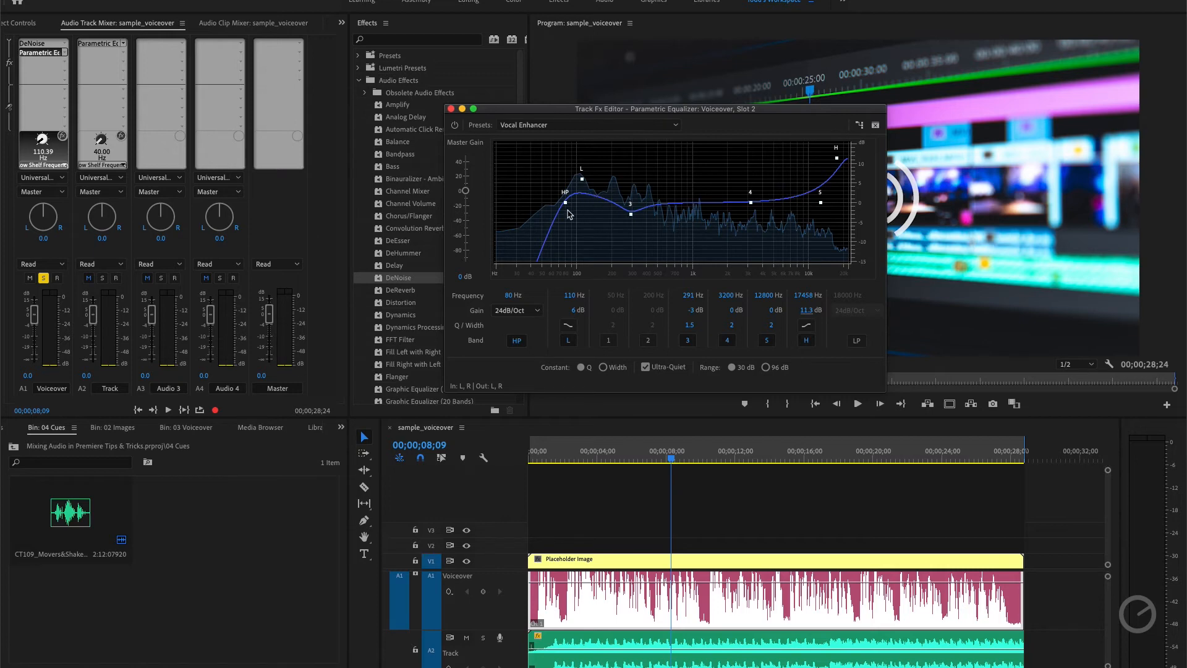
click(450, 109)
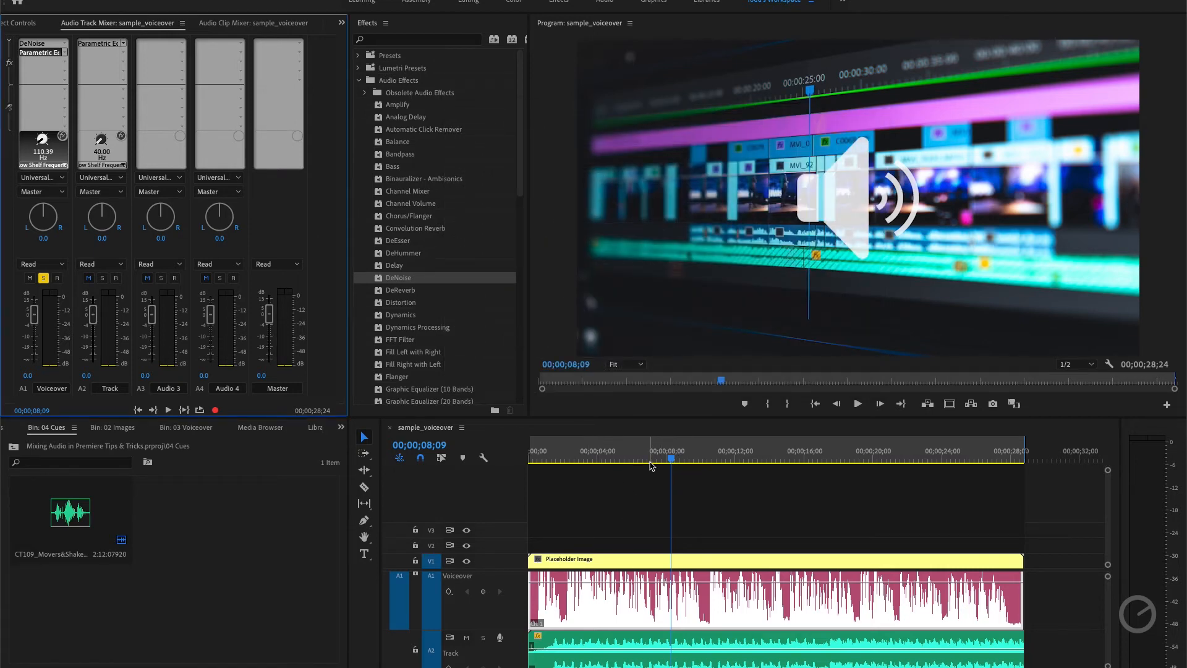
click(44, 278)
Audition the voiceover and music together from several early points, stopping playback at 00;00;23;26.
click(635, 458)
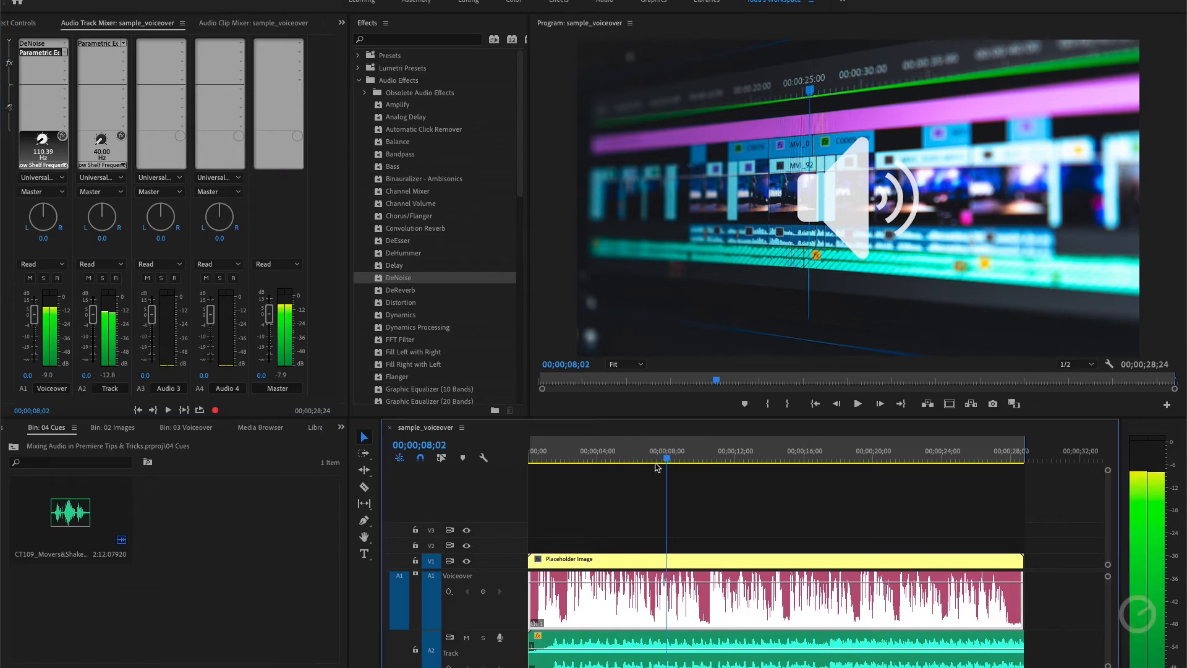
click(568, 474)
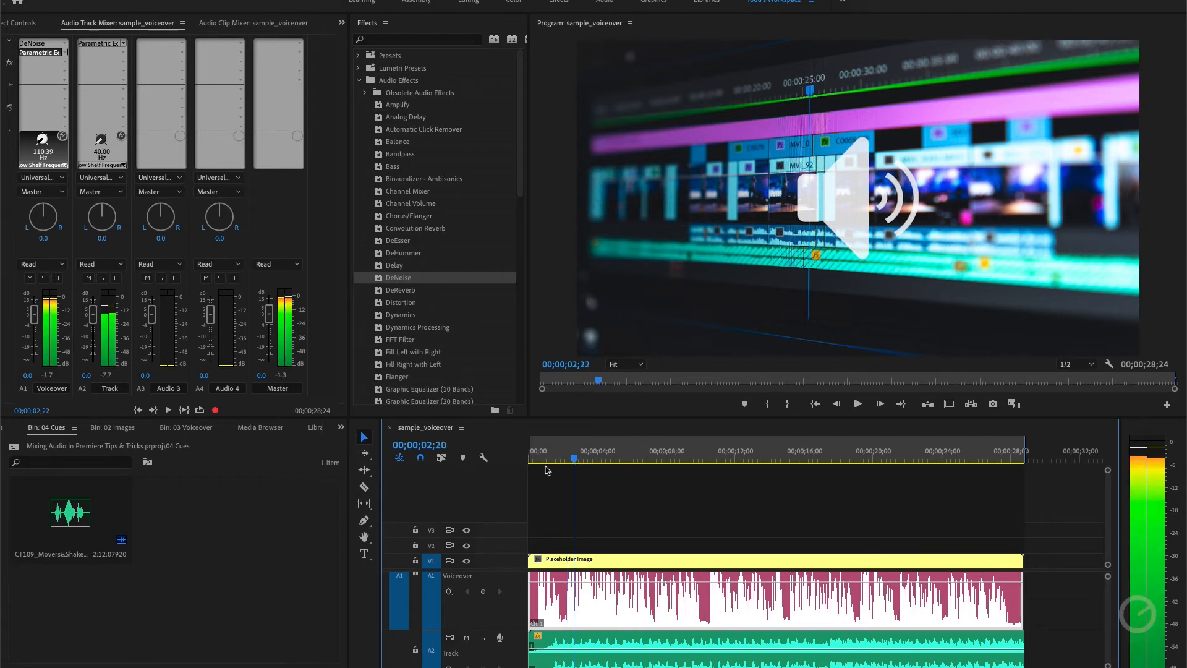
key(space)
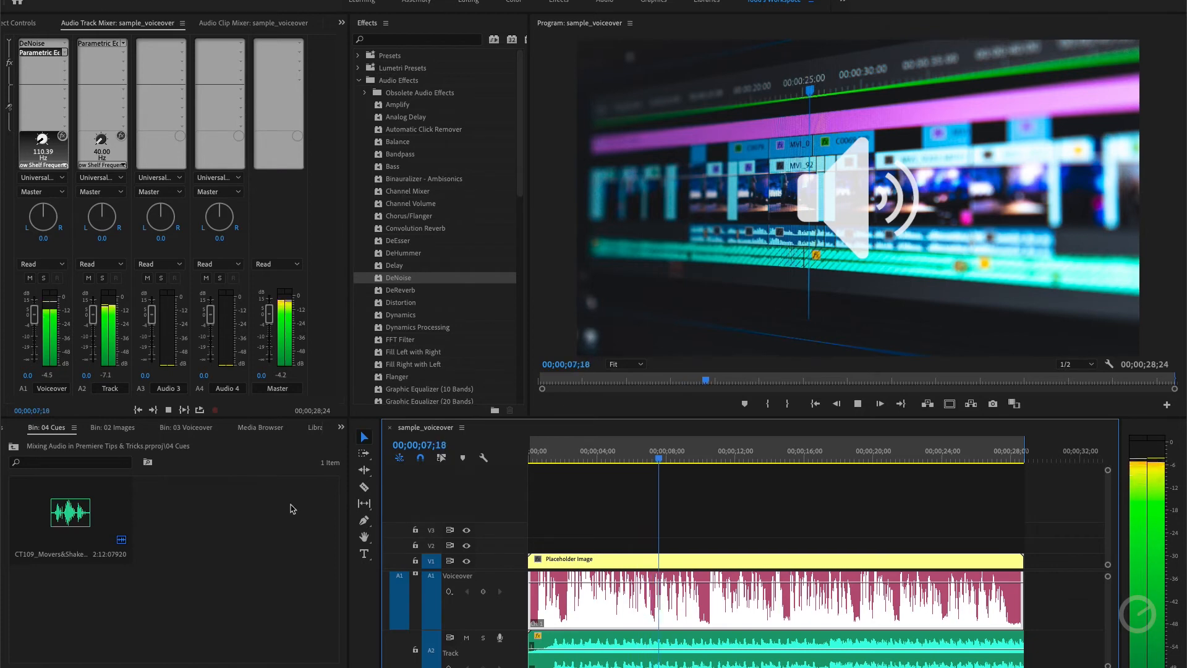
click(587, 640)
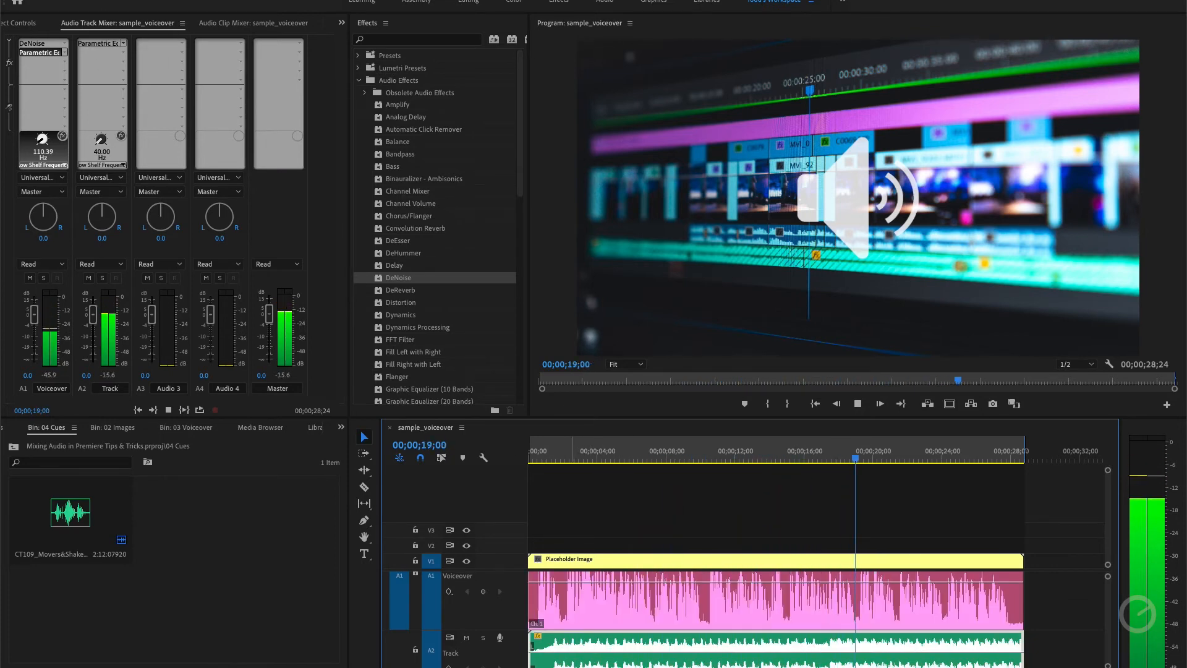
click(600, 452)
key(space)
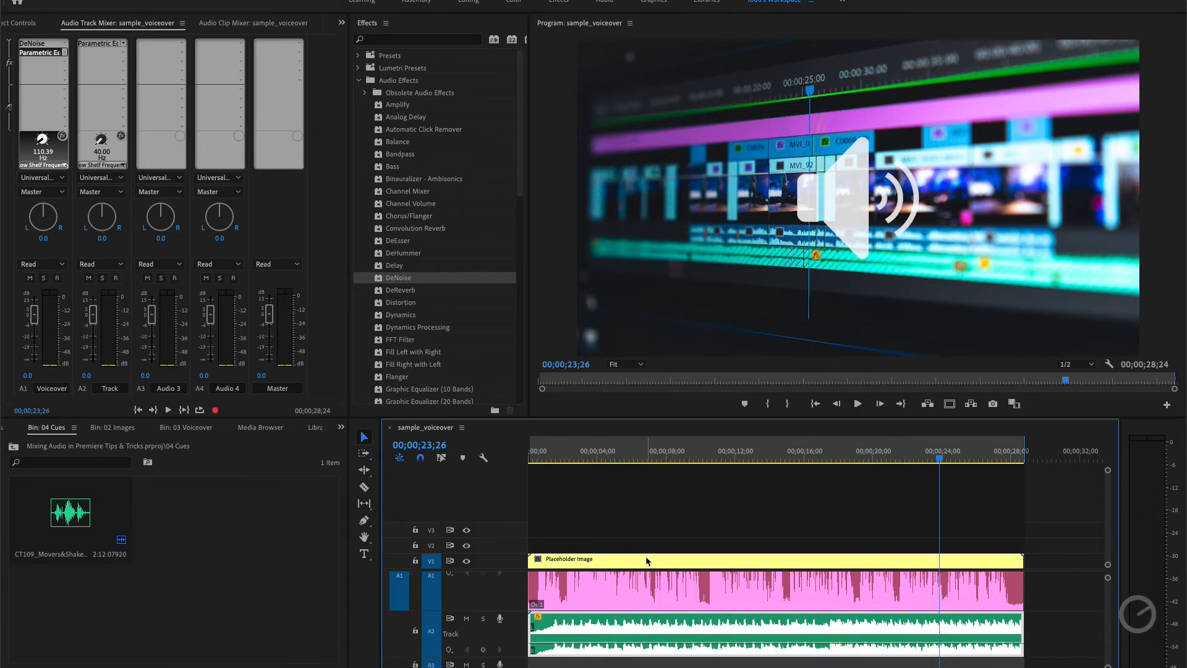
Show the Audio Clip Mixer for sample_voiceover and play the sequence to compare the voiceover and music levels.
click(256, 23)
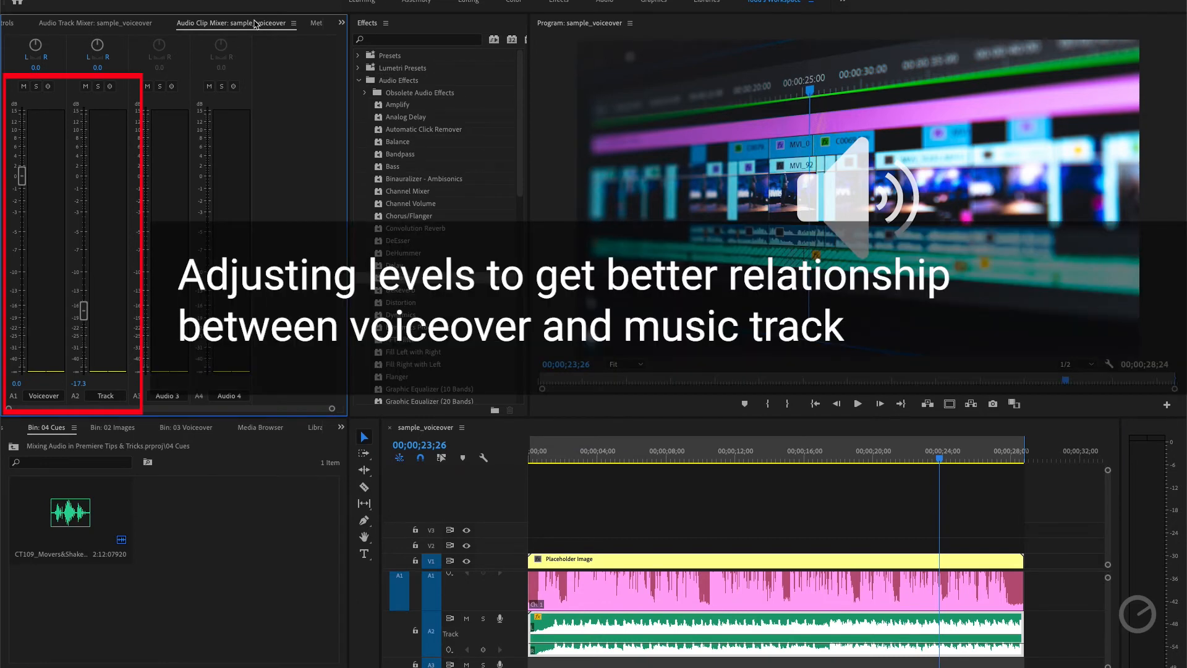
key(space)
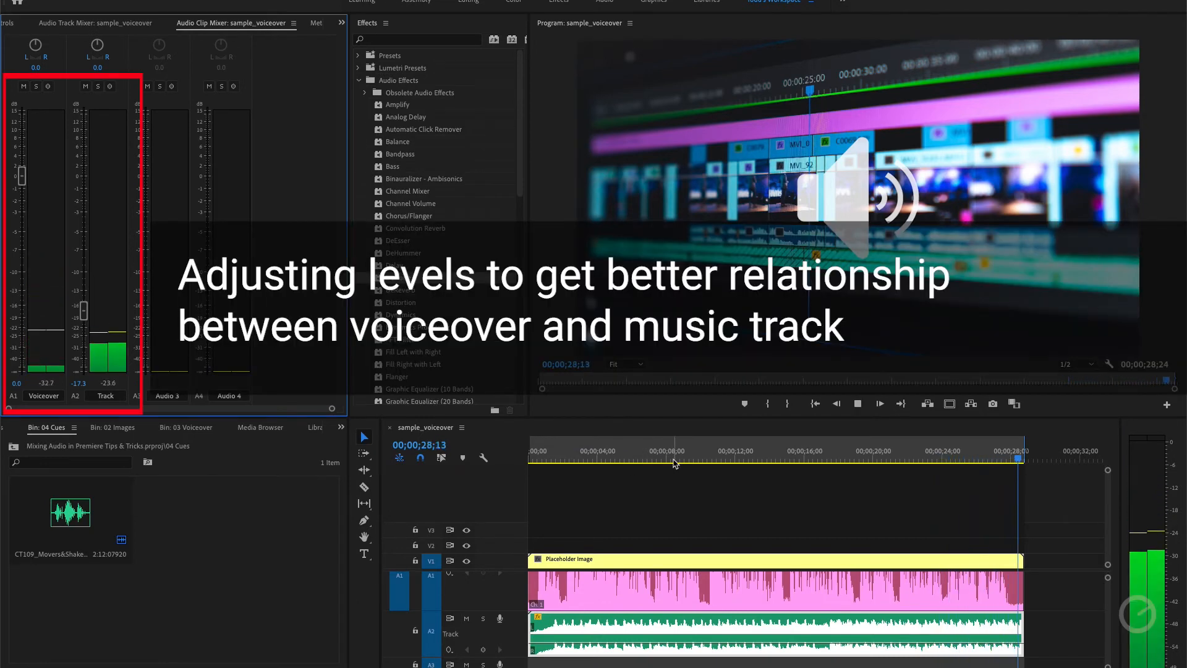
click(568, 452)
key(space)
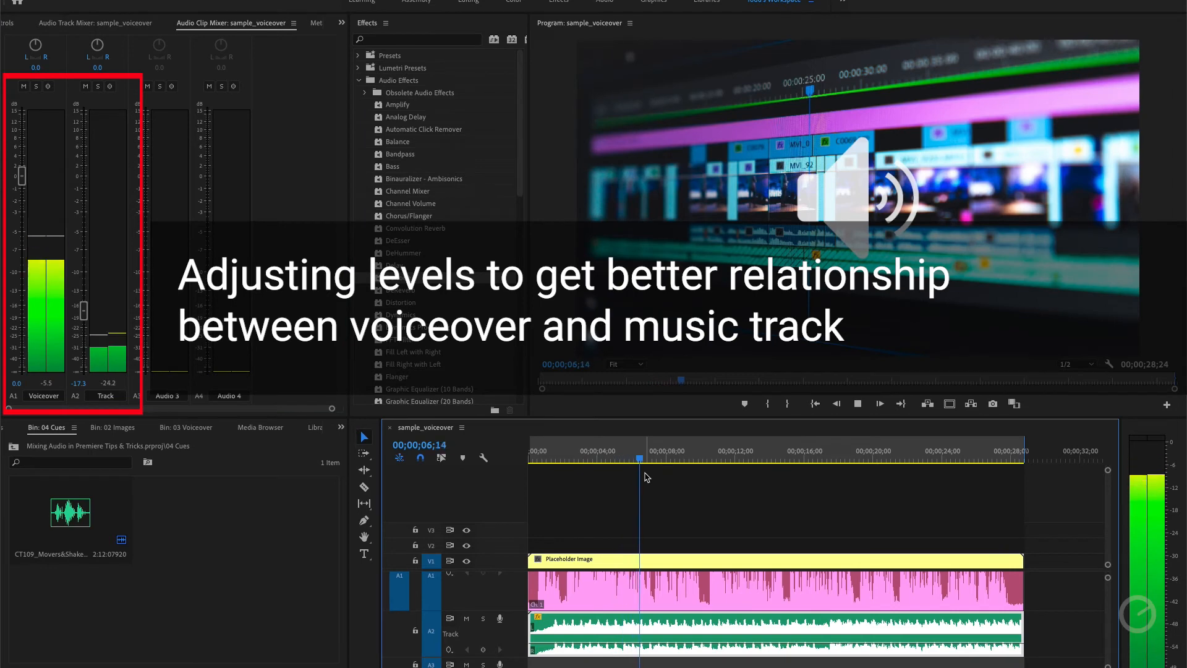
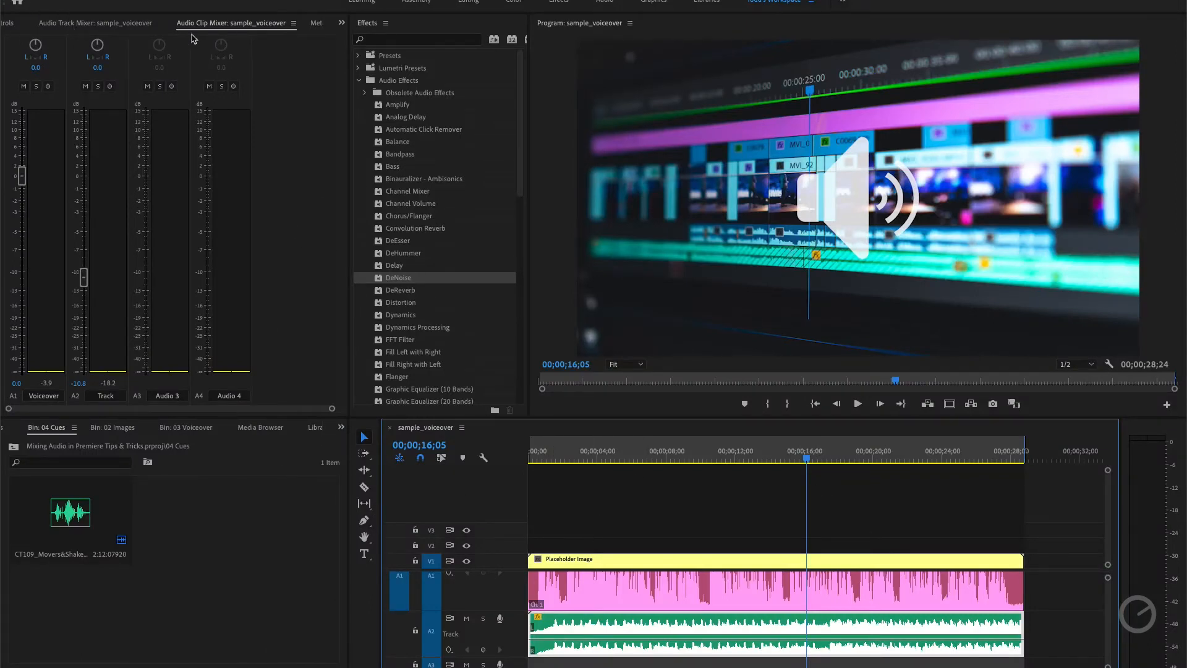
Return to the Audio Track Mixer, reopen the voiceover's Parametric Equalizer, and mute the A2 music track.
click(341, 23)
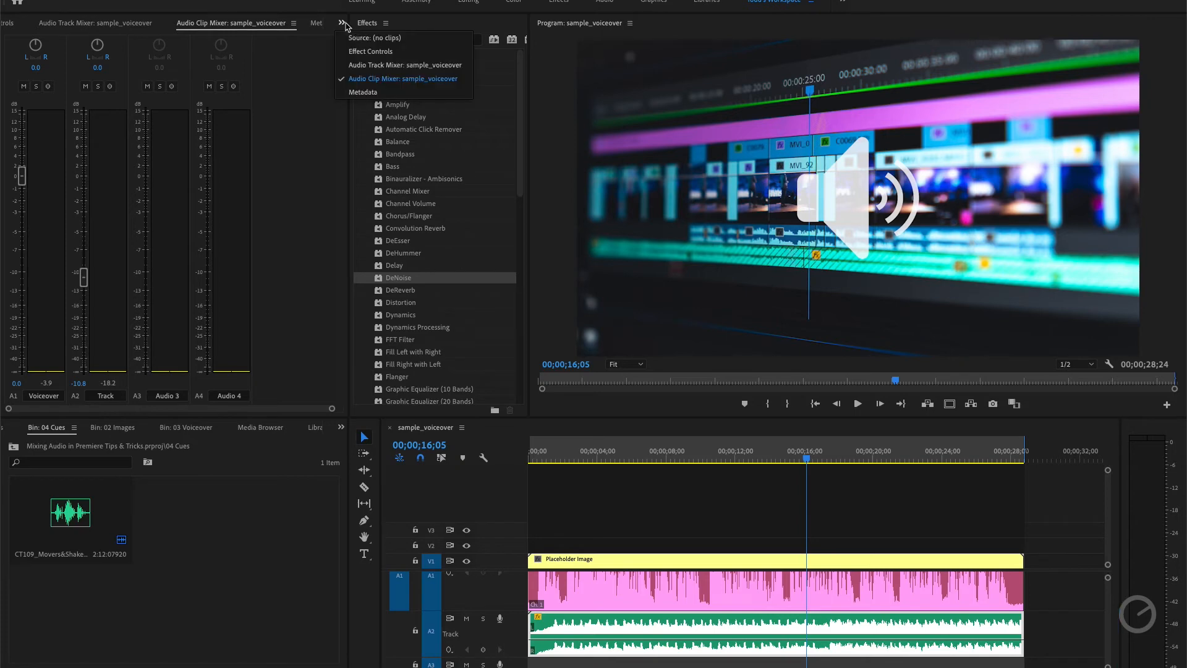
click(362, 66)
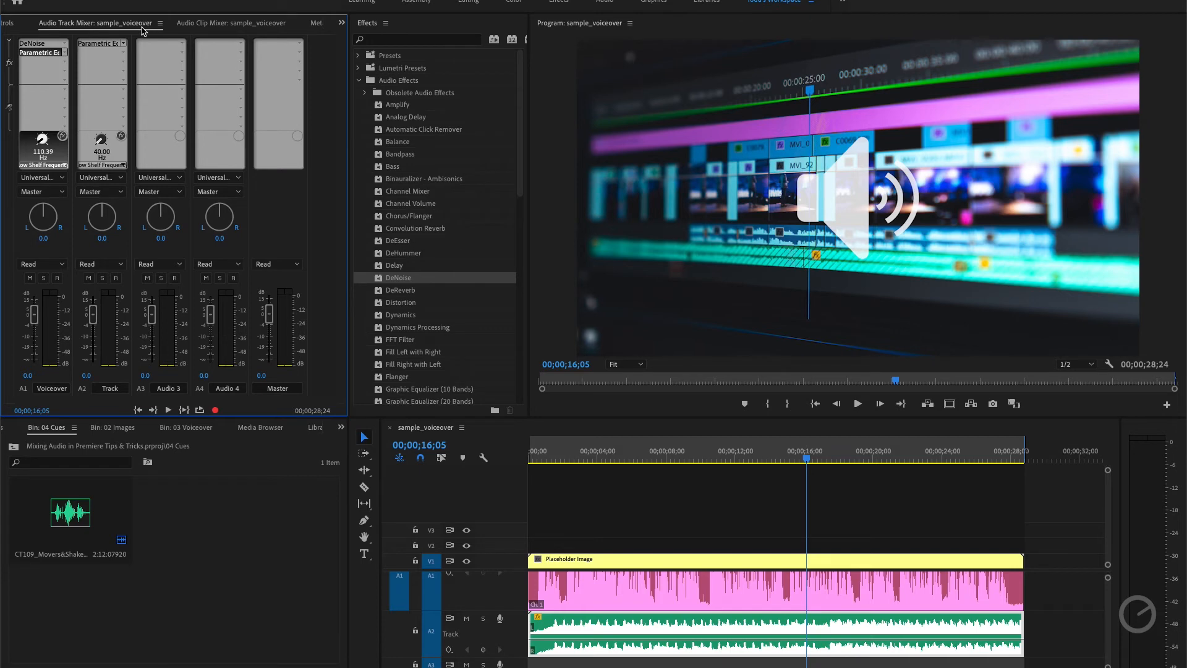
double_click(39, 54)
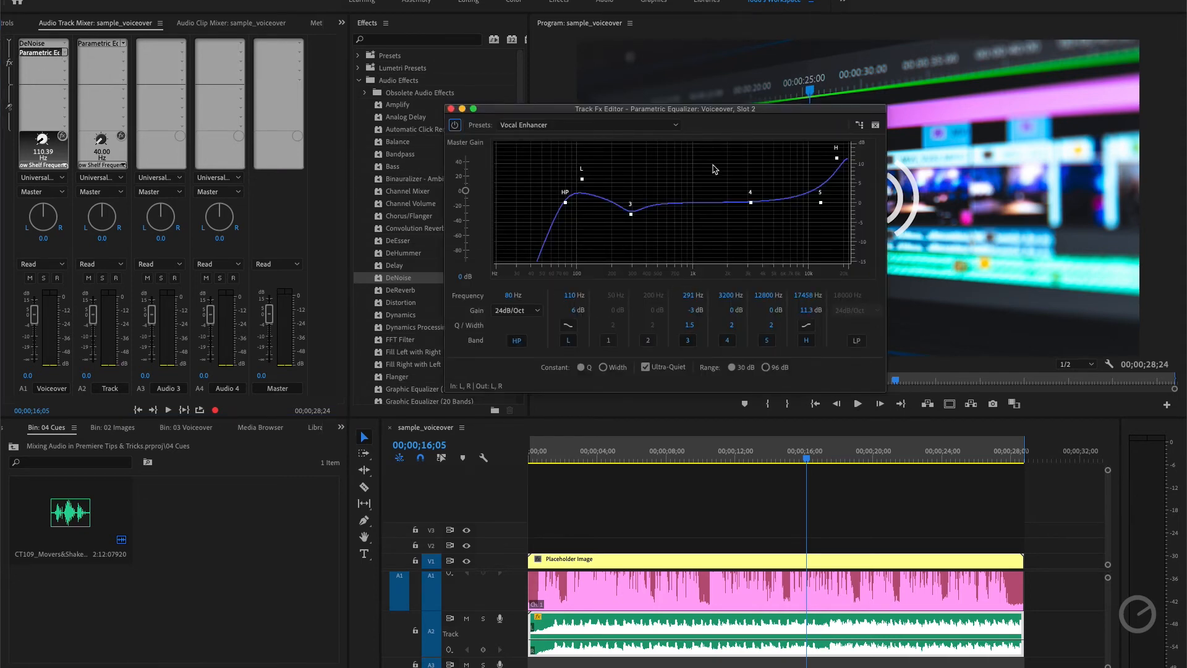
click(468, 620)
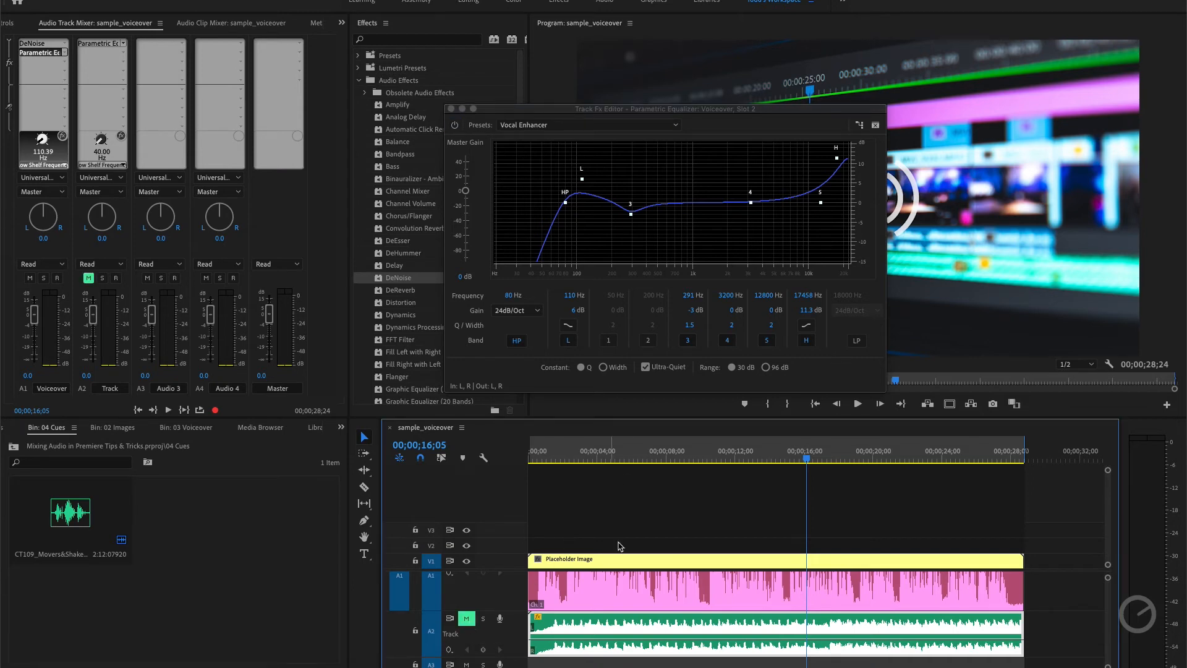
Audition the voiceover without music from about 7 seconds to 00;00;13;24 while watching the equalizer.
drag(803, 454, 654, 453)
key(space)
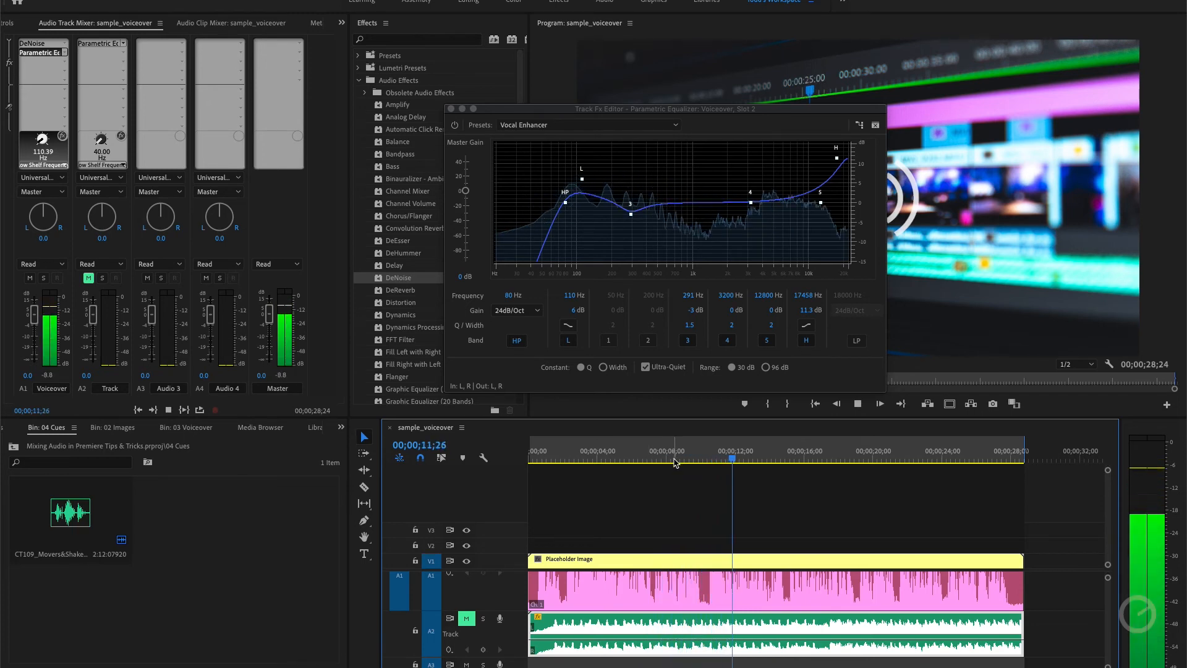
key(space)
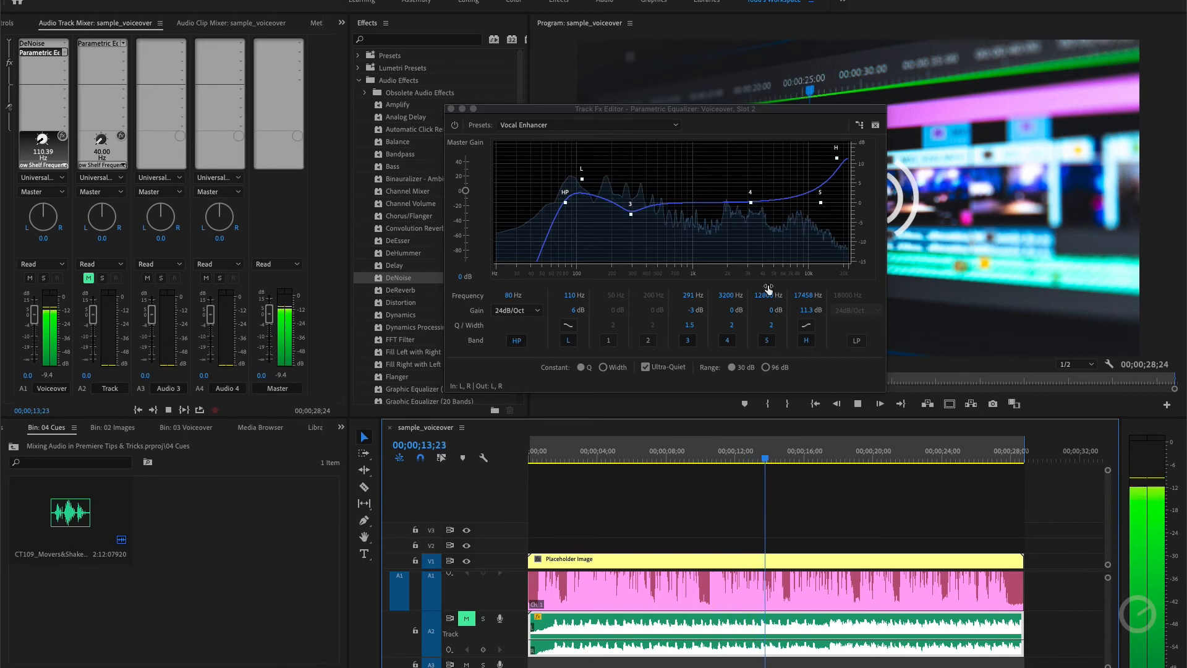
Try boosting equalizer band 4 of the voiceover to 8.8 dB near 1388 Hz.
click(751, 203)
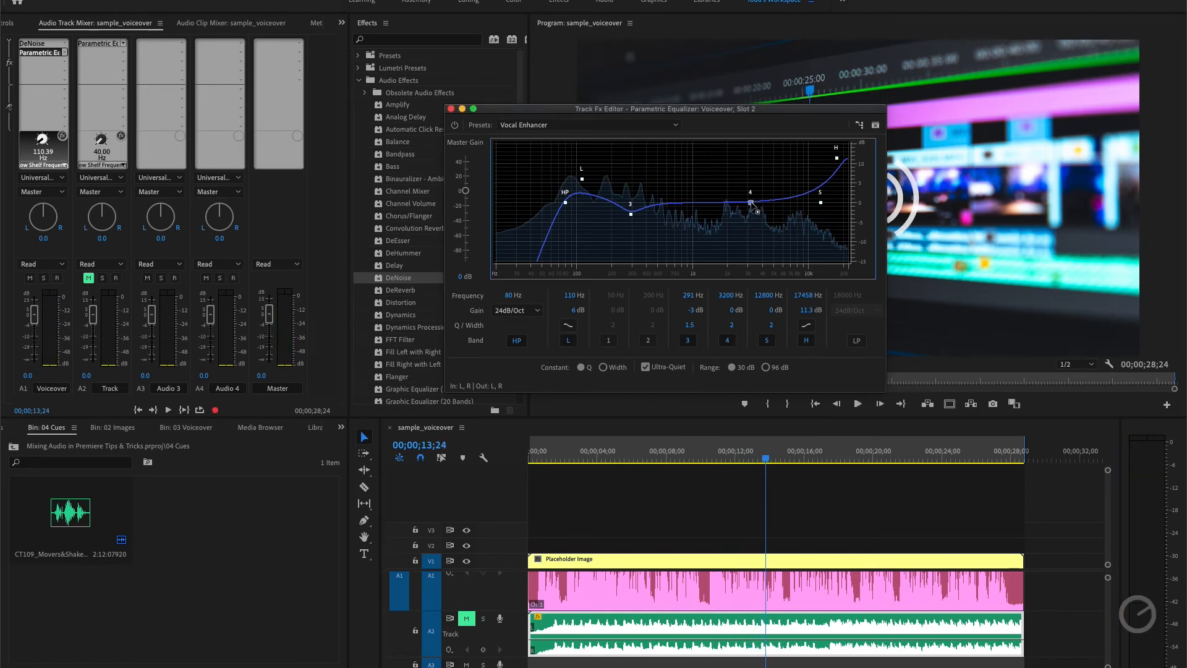
drag(751, 203, 702, 204)
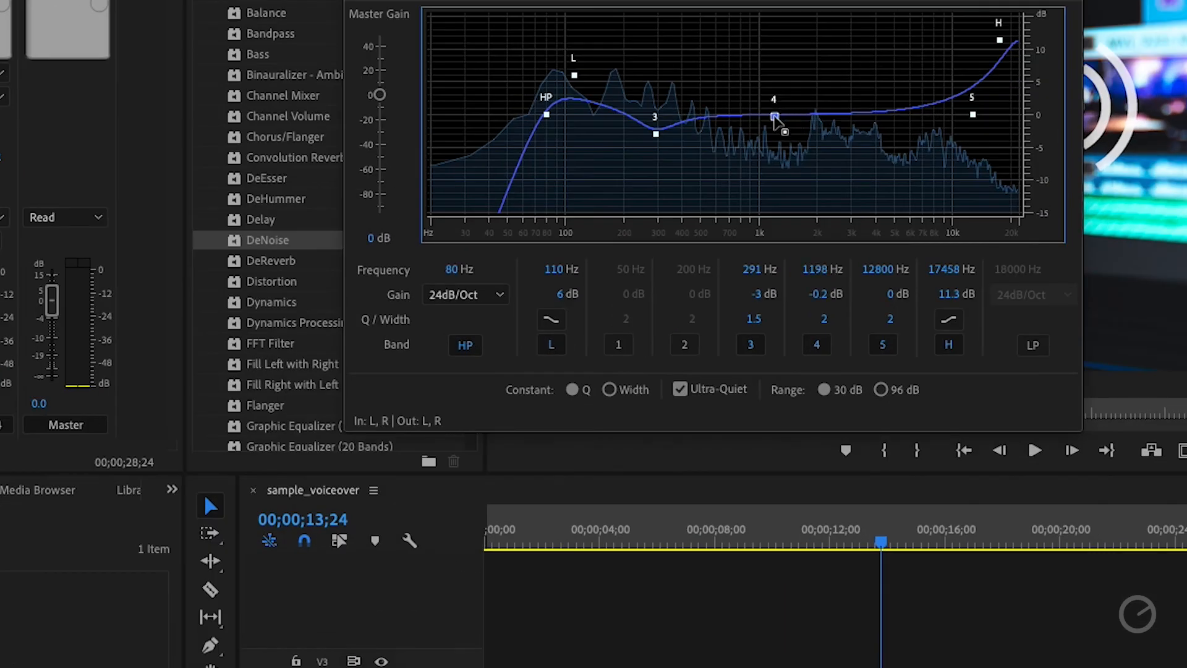
mouse_move(775, 117)
mouse_down()
mouse_move(793, 117)
mouse_move(792, 102)
mouse_up()
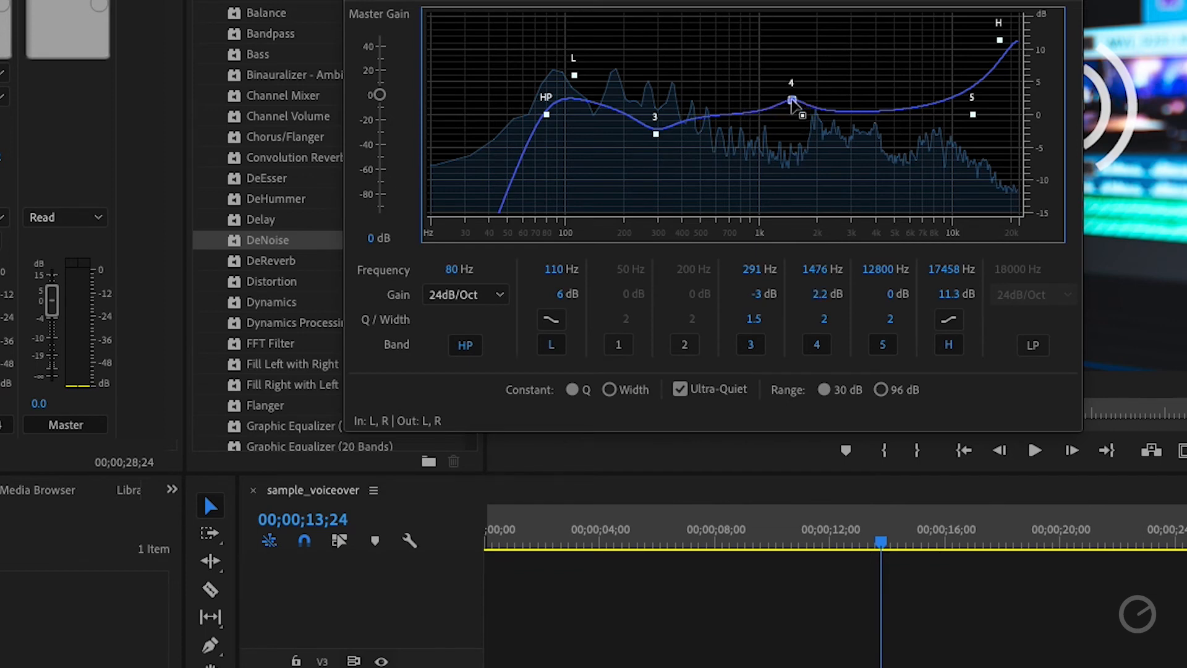
drag(789, 87, 786, 57)
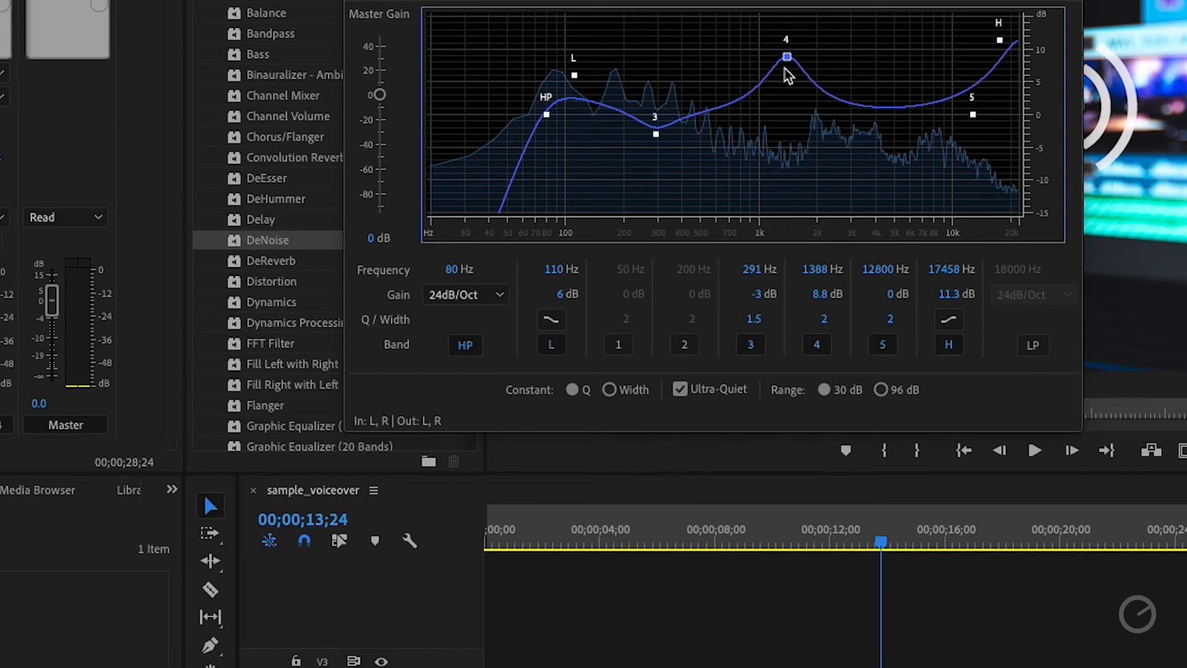
Sweep boosted band 4 during playback down to 881 Hz and up to 3447 Hz at 9.2 dB, stopping at 00;00;11;28.
mouse_move(791, 68)
key(space)
drag(788, 61, 749, 54)
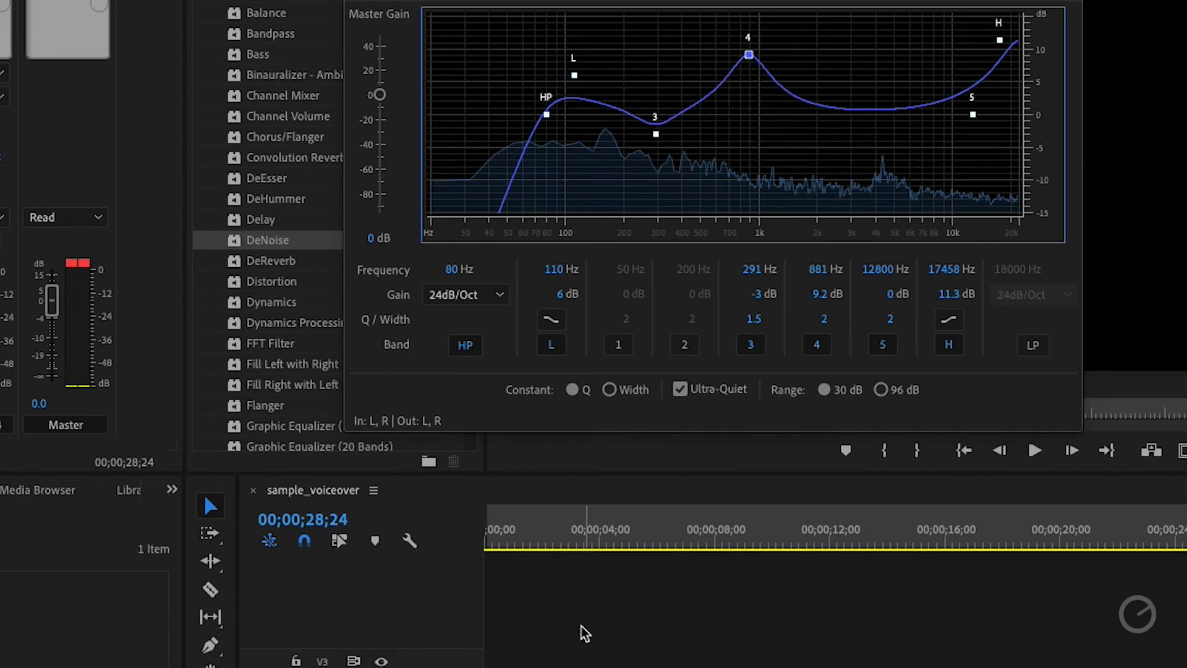
click(565, 536)
key(space)
drag(749, 55, 864, 54)
key(space)
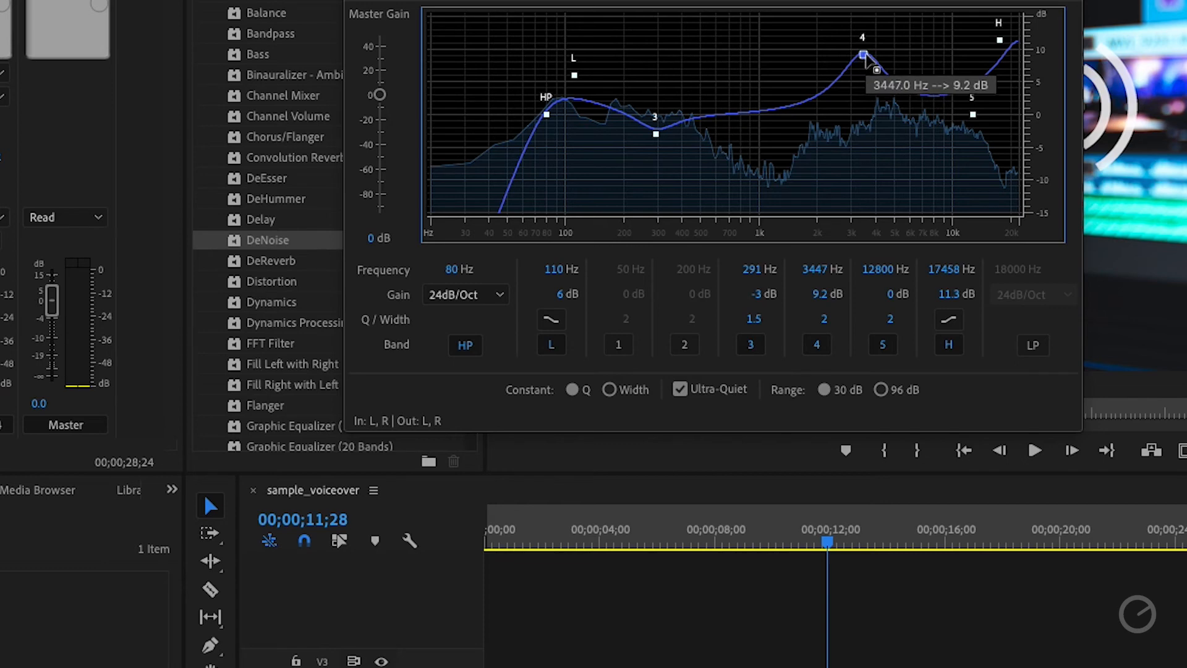
Try band 4 at 11.8 dB near 3405 Hz, and settle it at 2.5 dB and 3621 Hz.
mouse_move(864, 55)
mouse_down()
mouse_move(863, 78)
mouse_move(864, 40)
mouse_up()
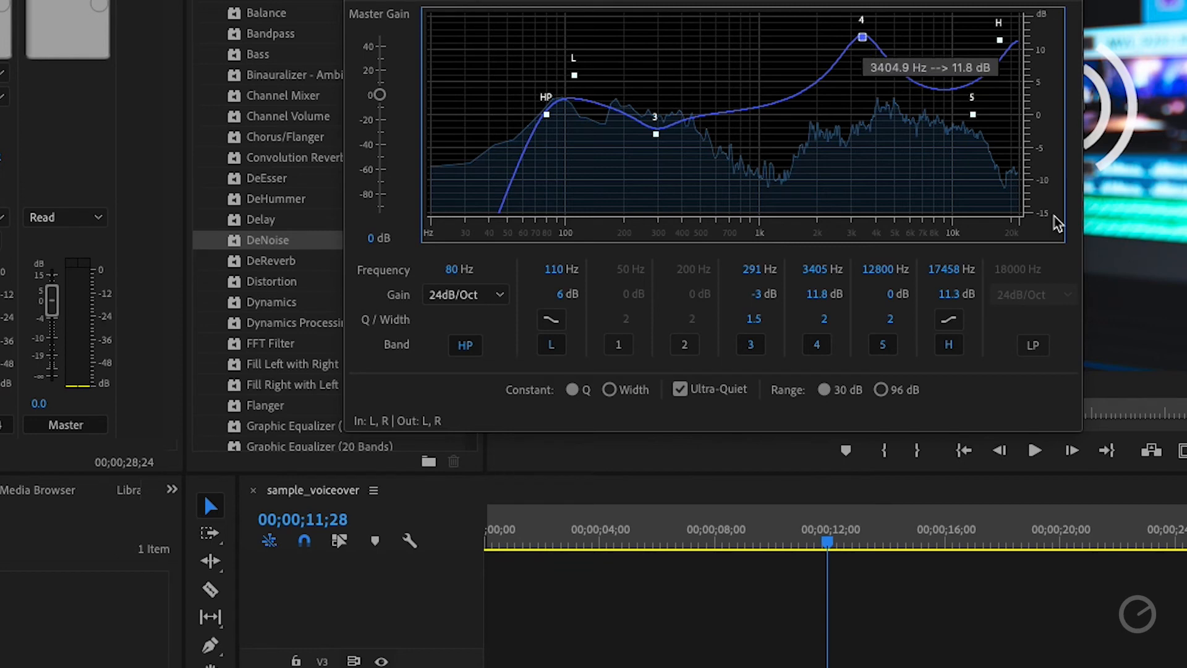
drag(863, 37, 867, 97)
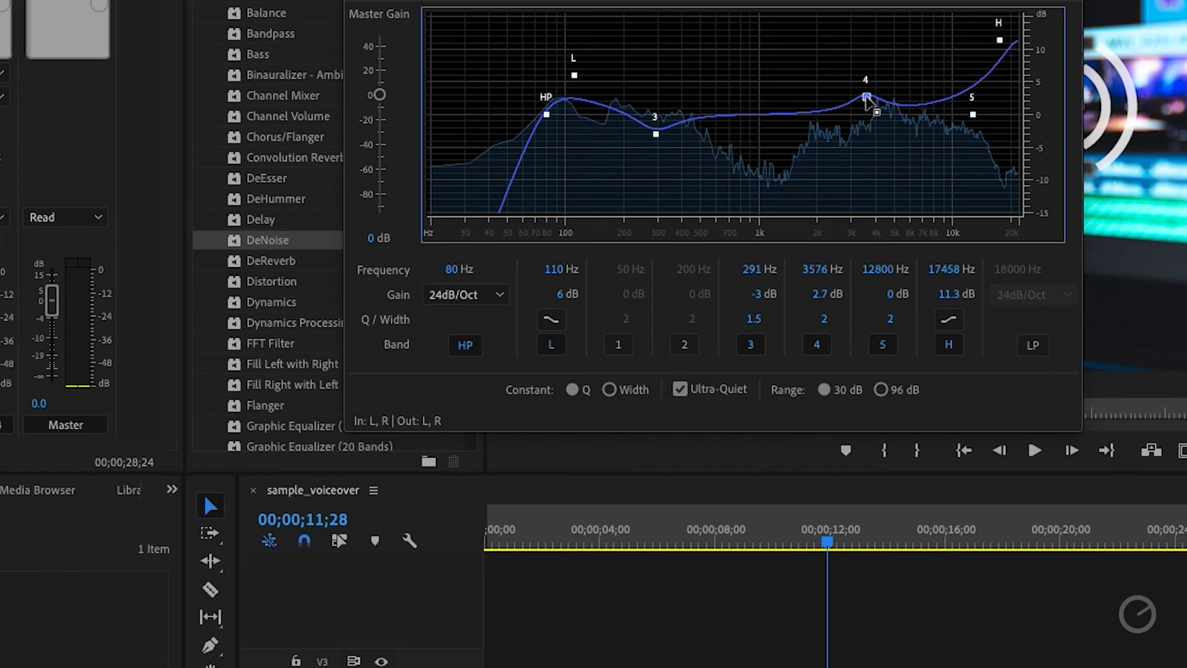
drag(867, 100, 869, 102)
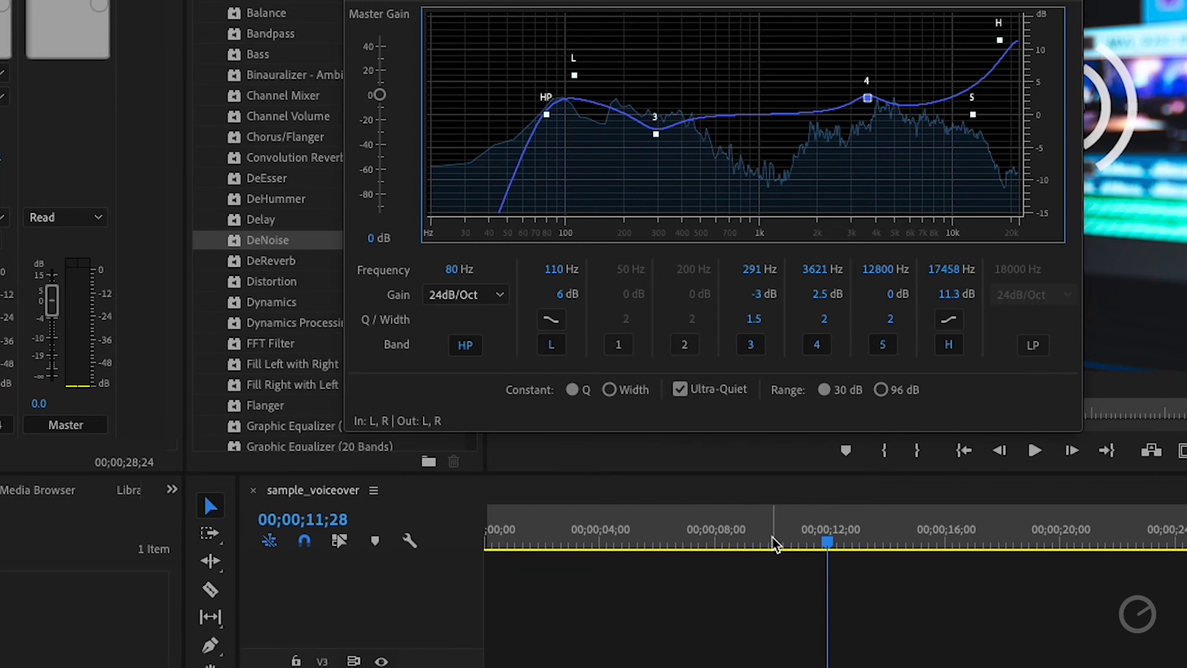
Audition the voiceover's band 4 boost from about 8 seconds to 00;00;10;10, and close the equalizer editor.
click(709, 544)
key(space)
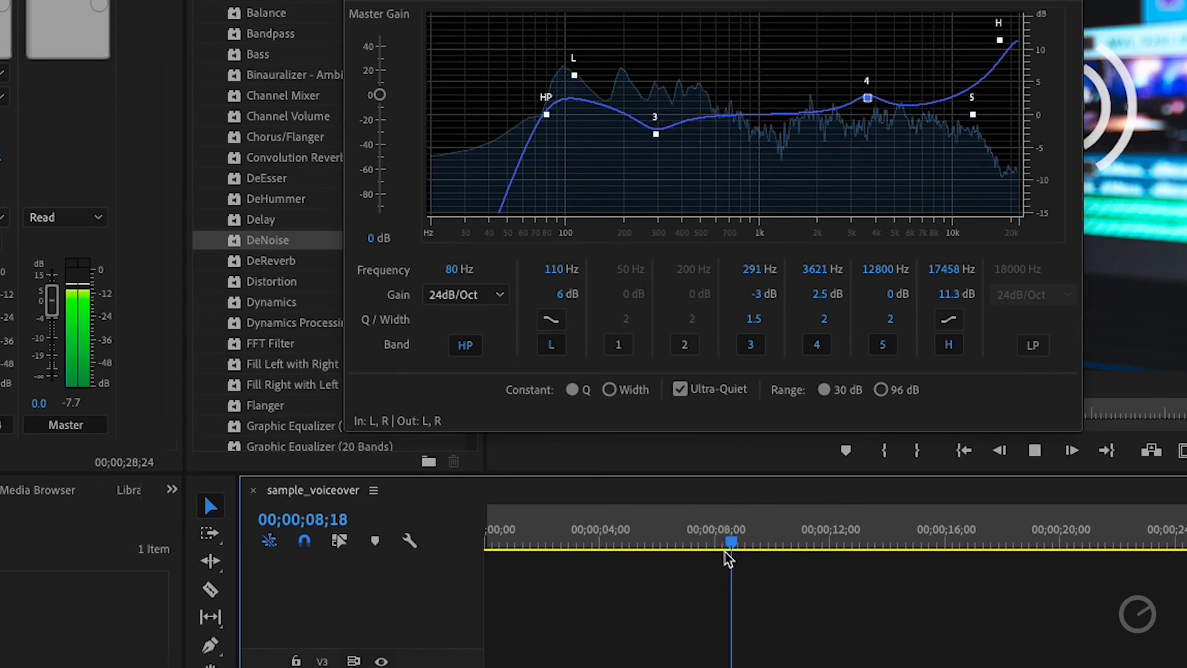
key(space)
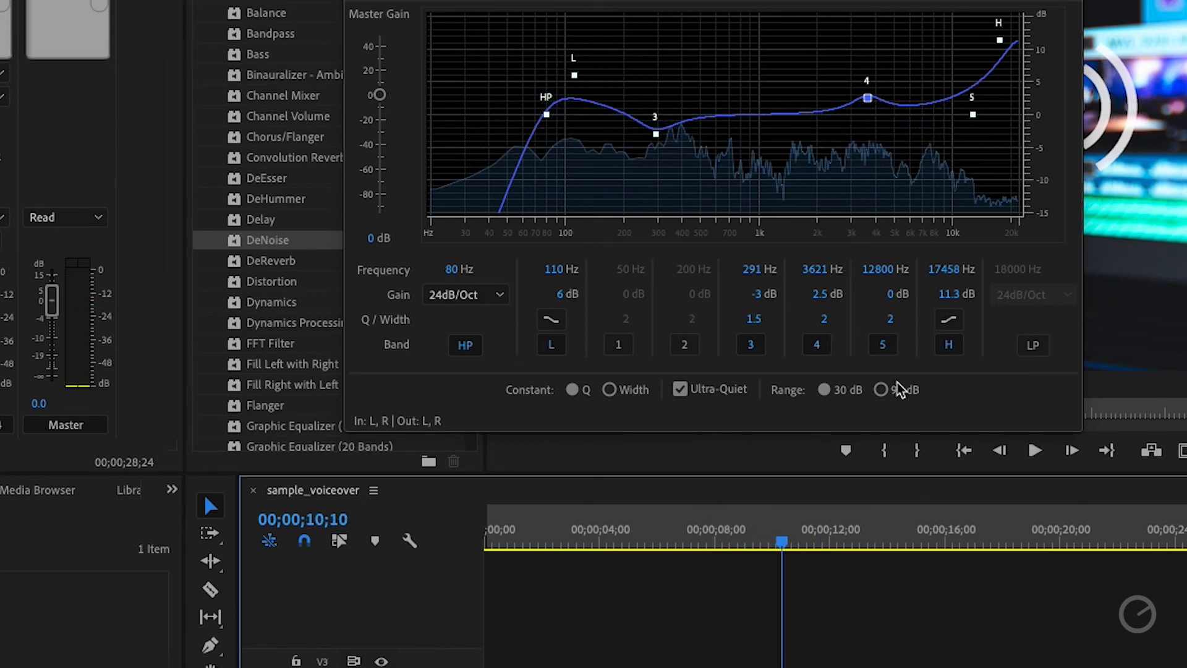
mouse_move(867, 99)
key(ctrl+w)
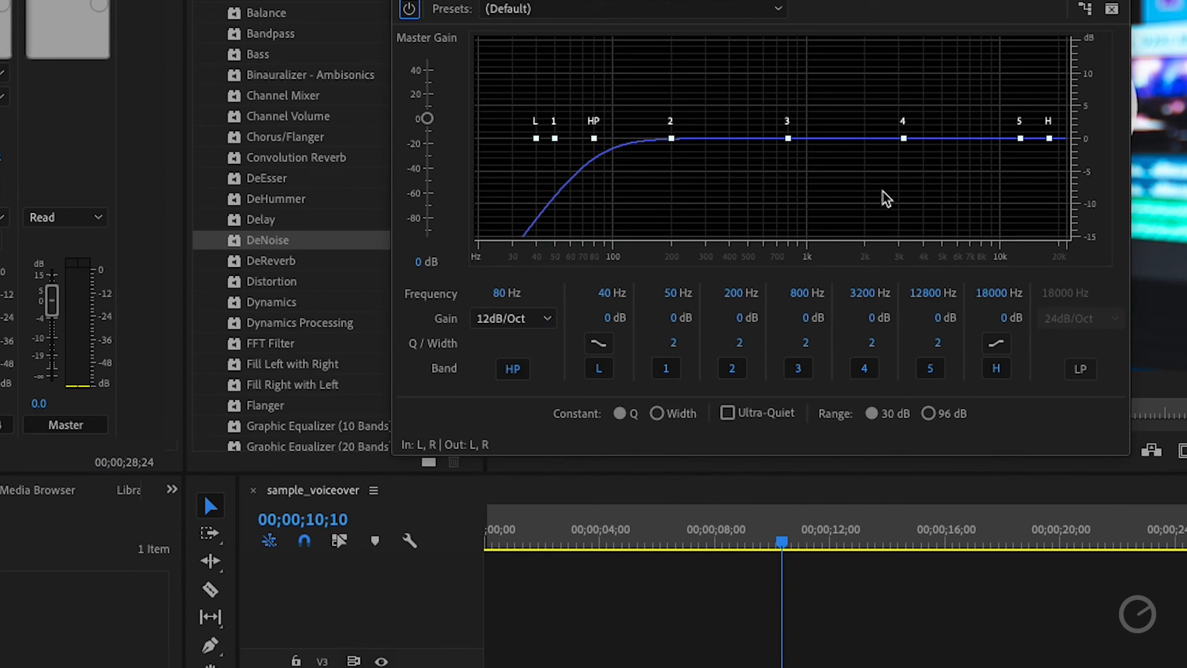
Lower band 4 of the music track's Parametric Equalizer to -0.3 dB and set its frequency to 3600 Hz.
drag(903, 138, 902, 141)
click(865, 292)
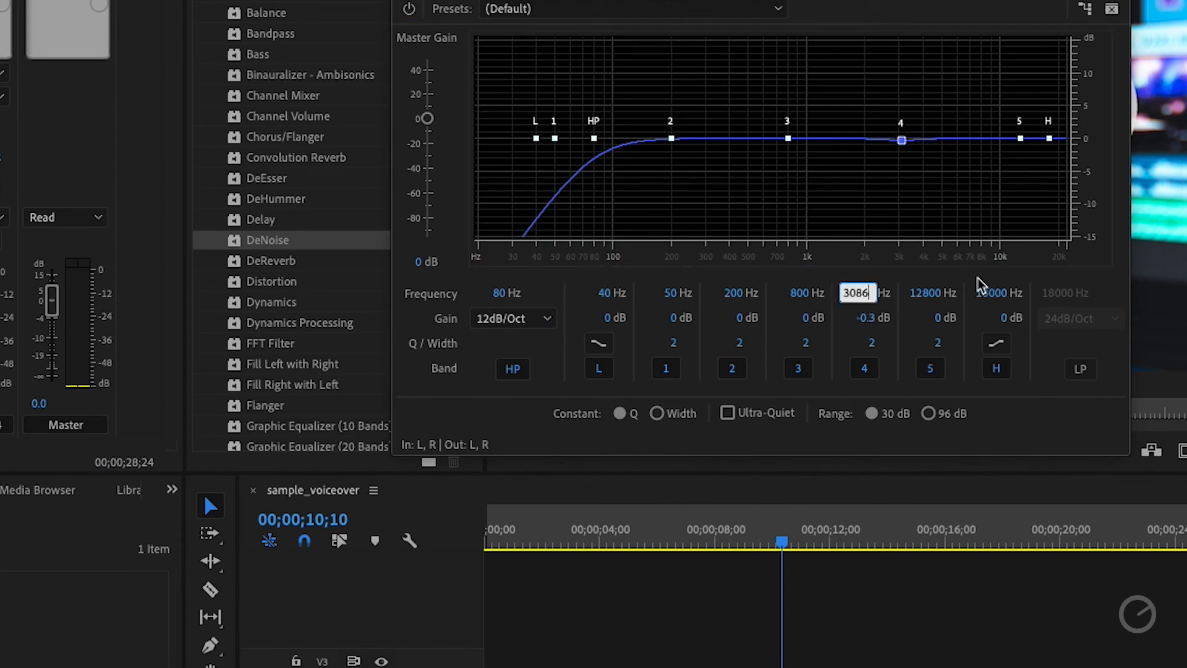
double_click(857, 291)
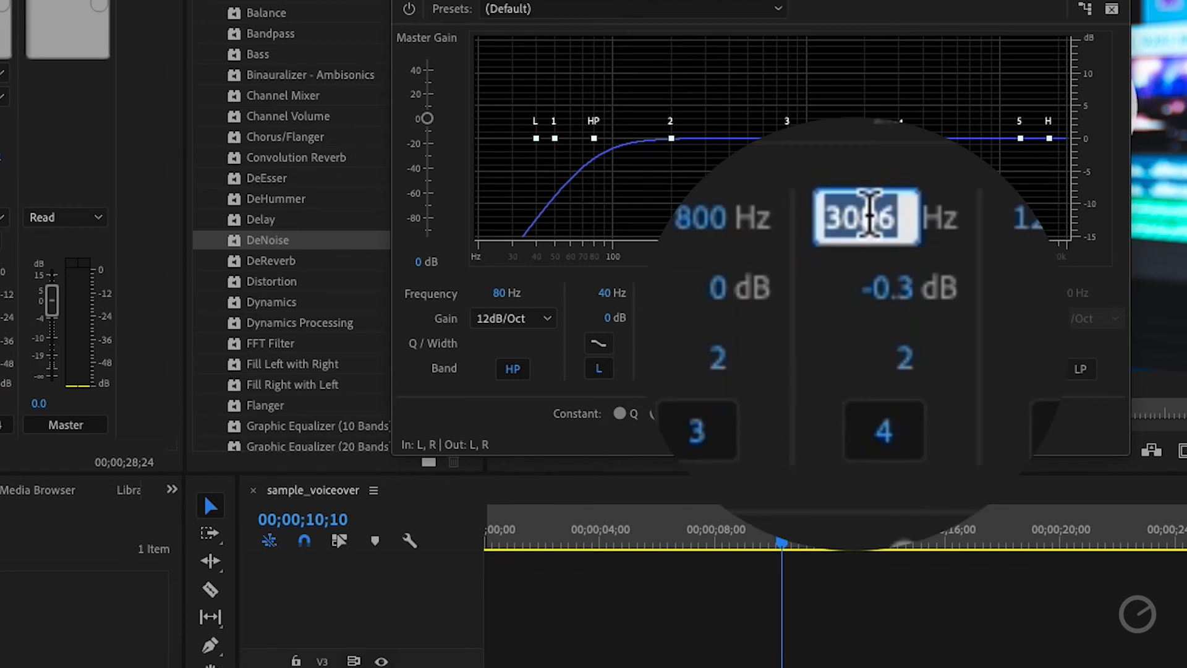
text(36)
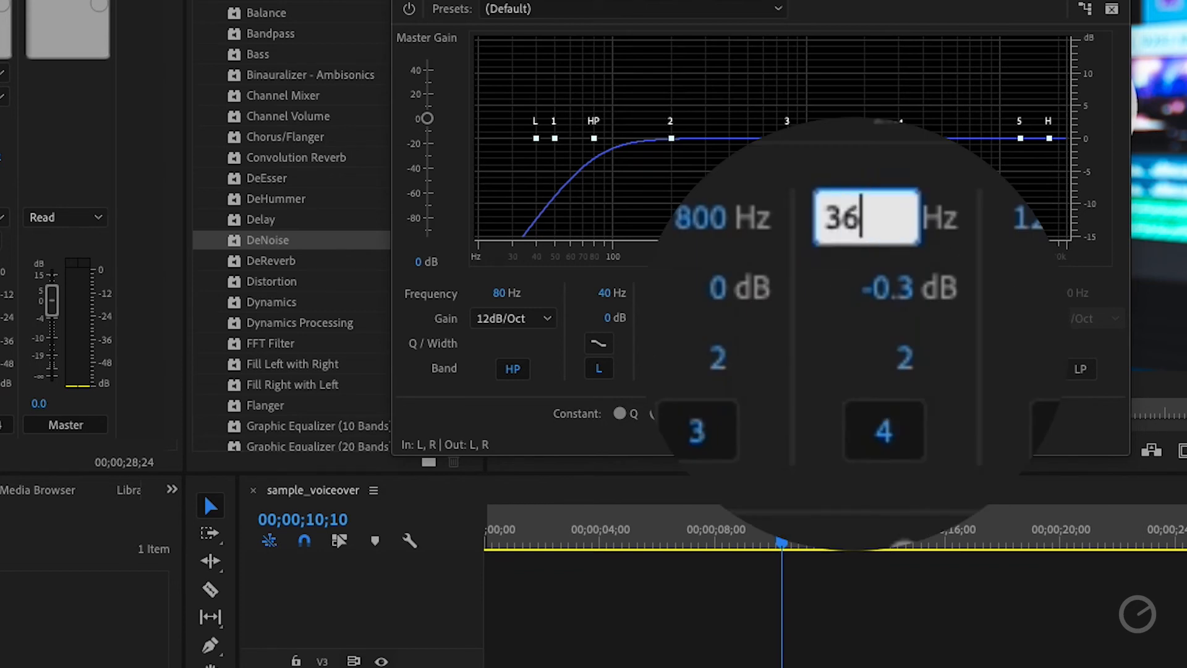
text(00)
key(Return)
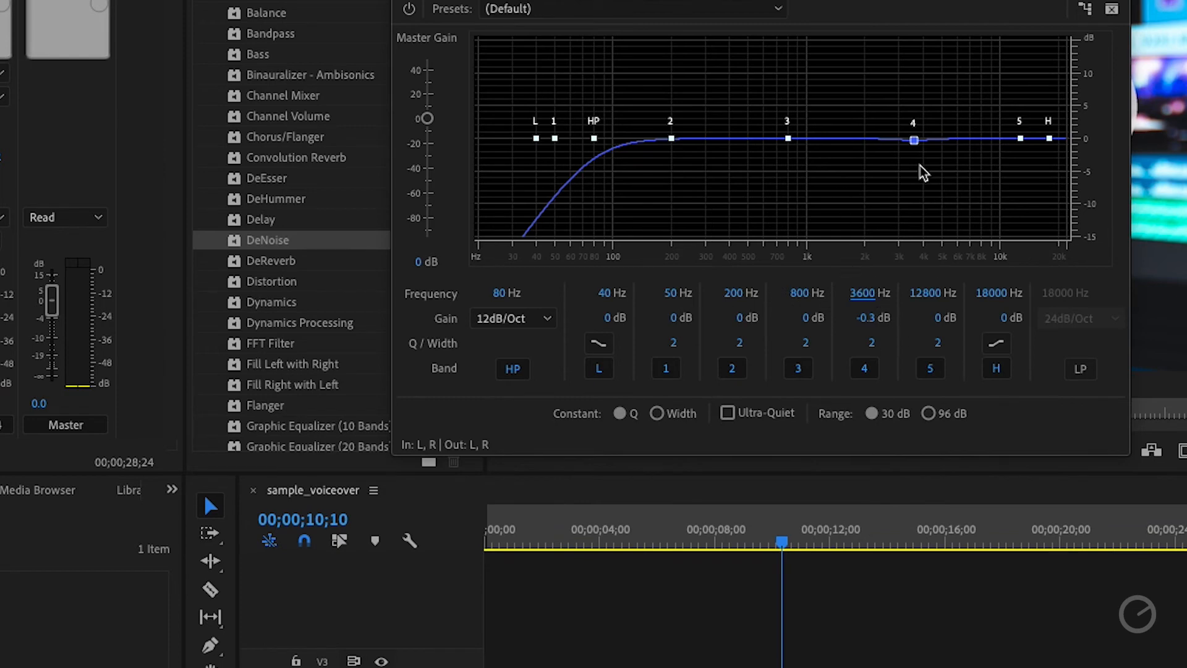
Shape the music track's equalizer band 4 into a -2 dB cut at 3850 Hz with a Q of 1.2.
drag(914, 141, 919, 147)
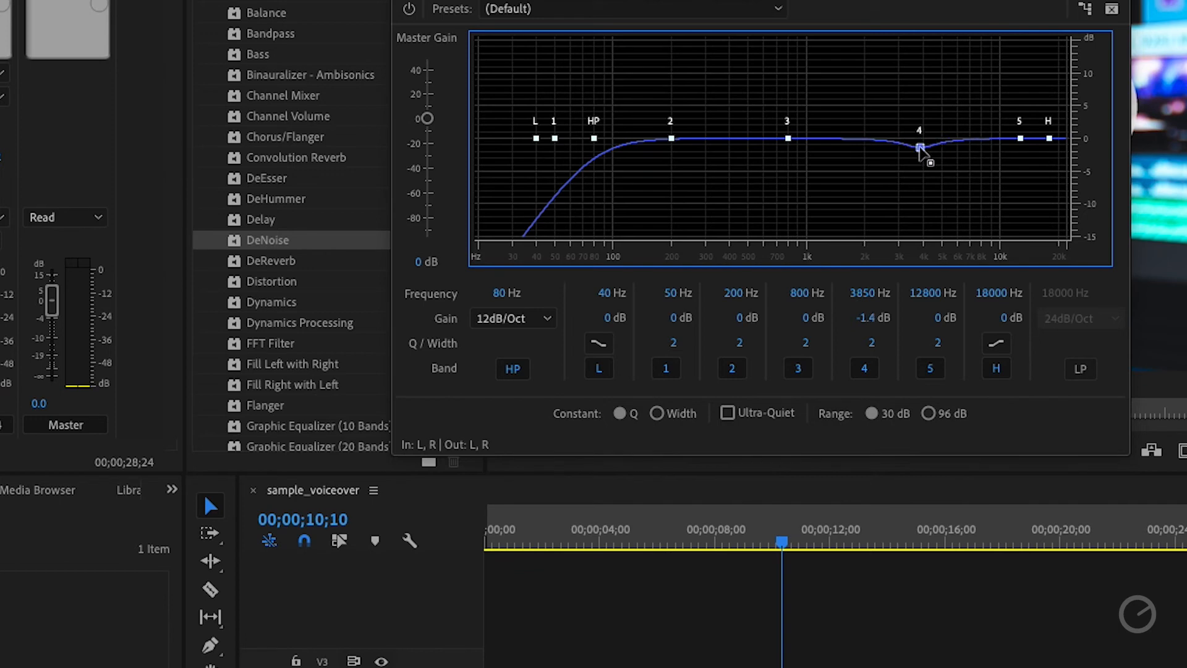
click(872, 318)
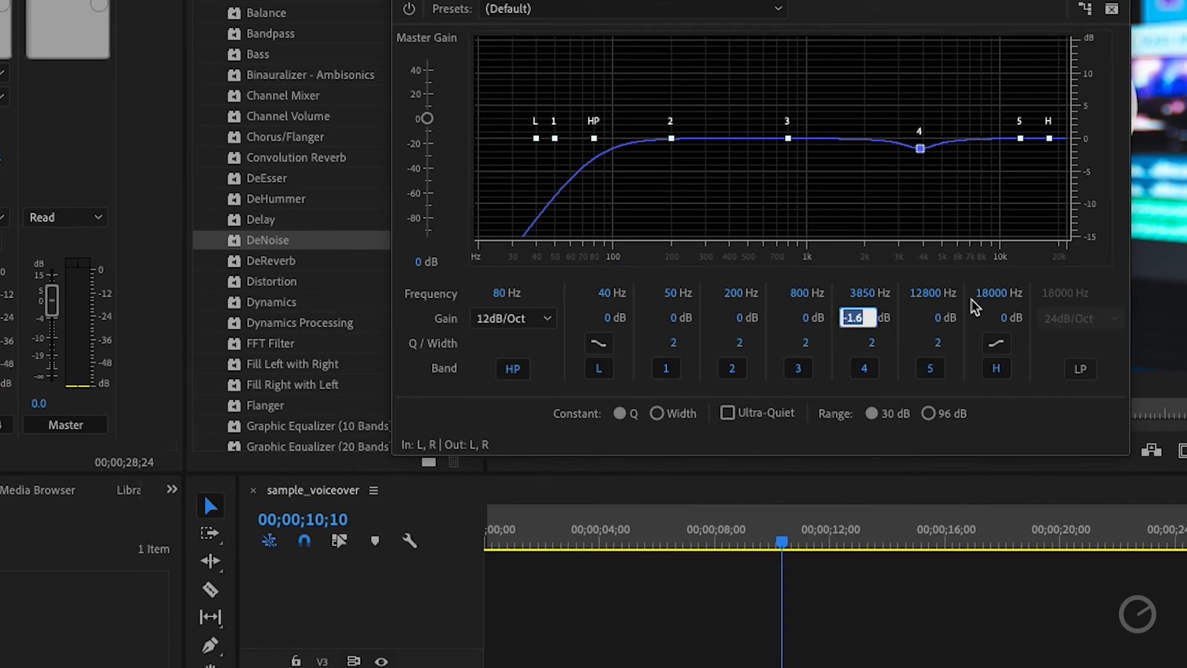
text(-2.00)
key(Return)
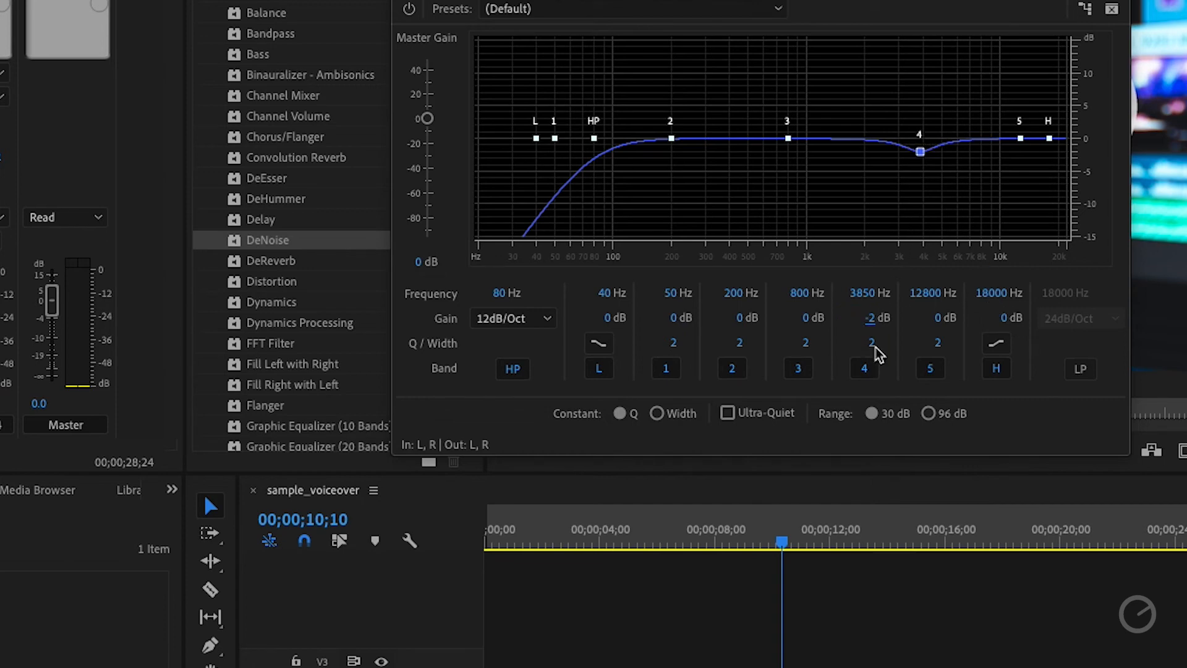
drag(880, 344, 871, 343)
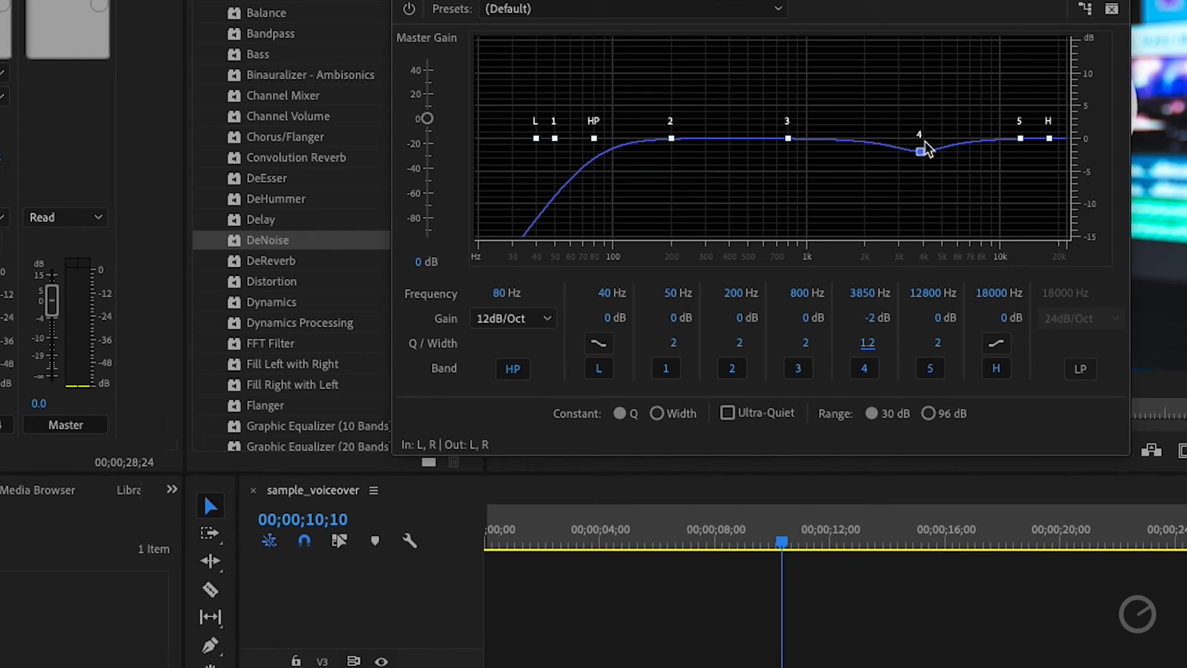
Audition the music's band 4 cut from the sequence start, pausing at 00;00;08;06 and stopping at 00;00;19;04.
drag(710, 543, 660, 582)
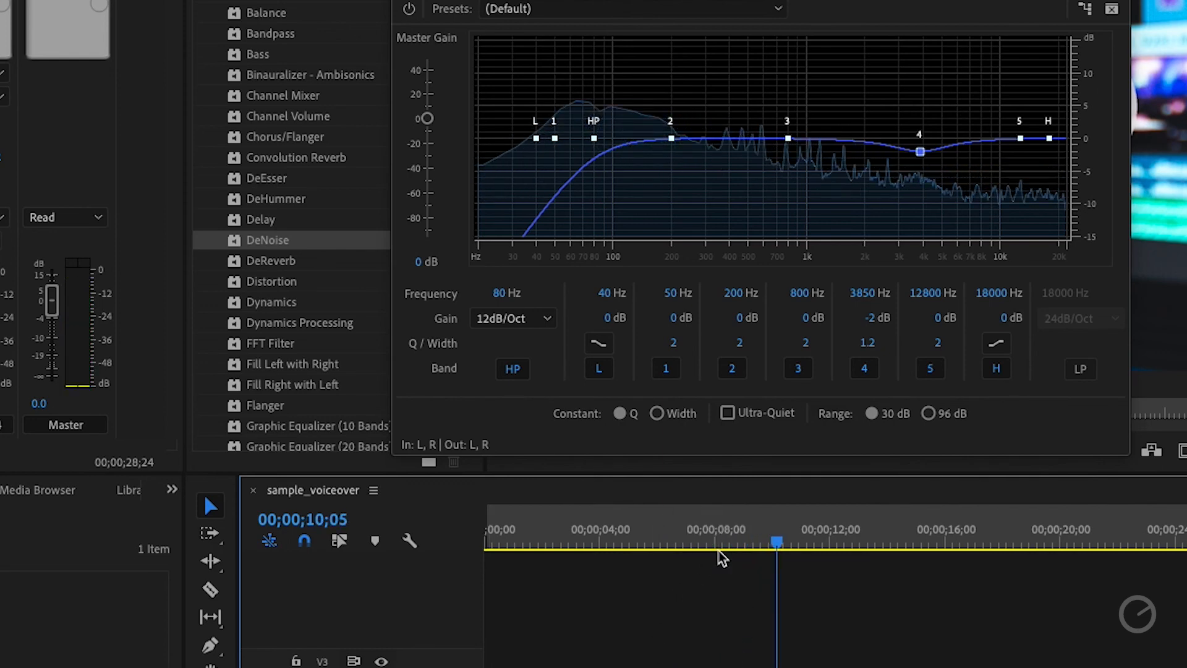
drag(656, 535, 488, 537)
key(space)
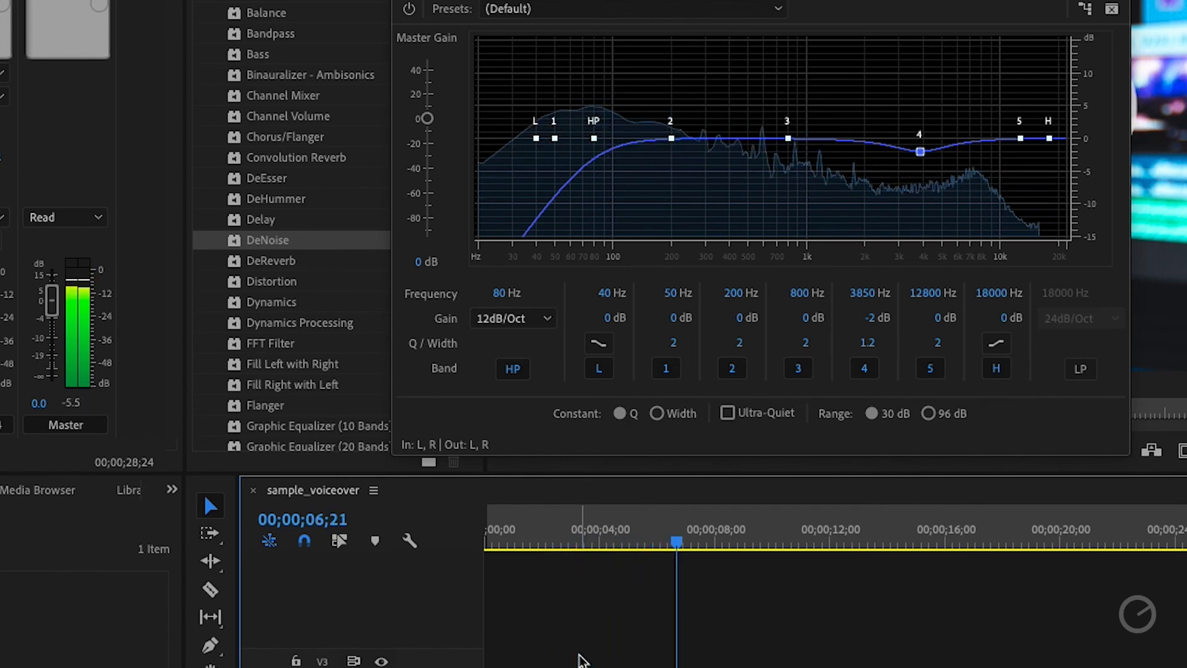
key(space)
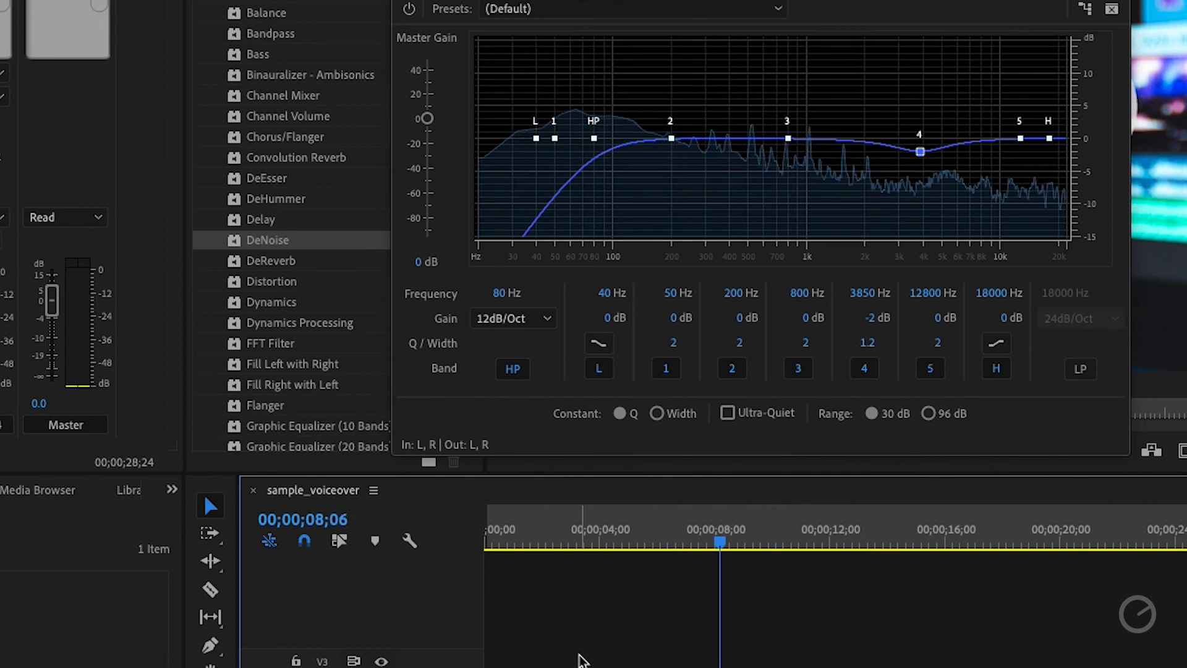
key(space)
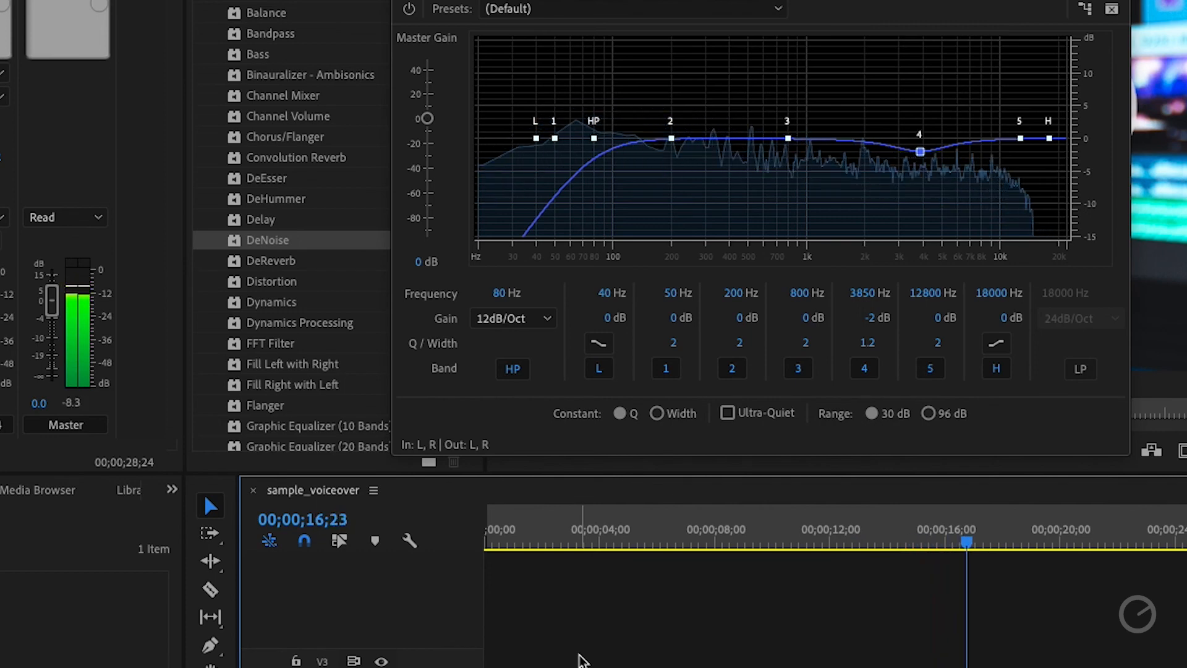
key(space)
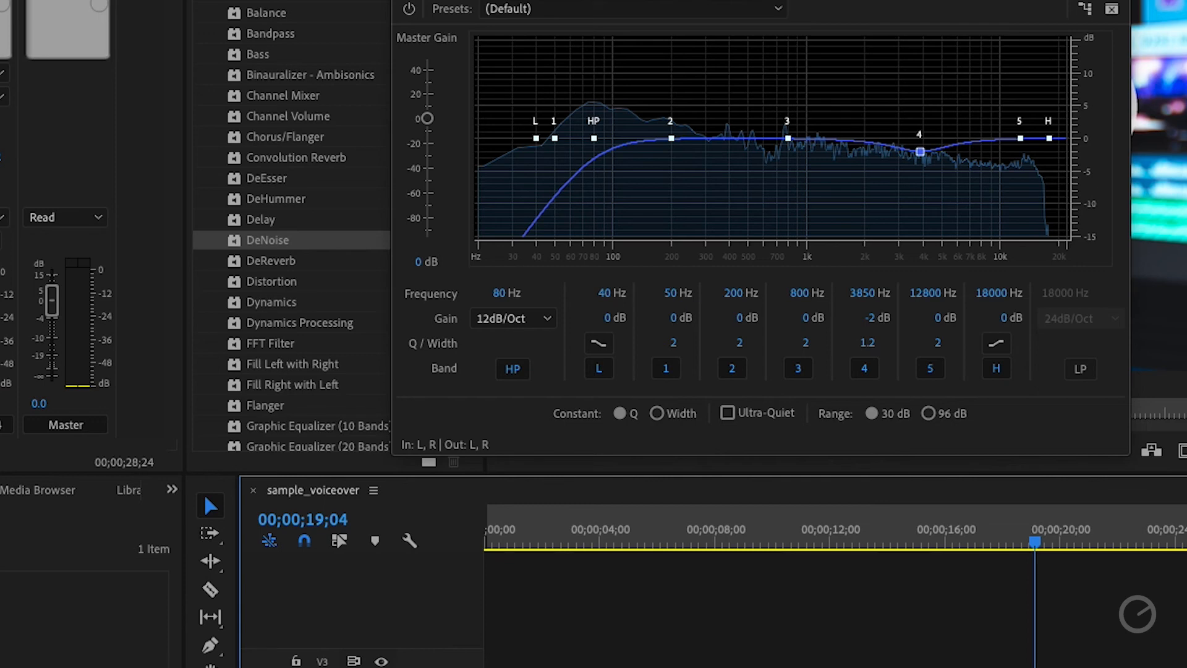
Roll off the music's highs by moving band 5 to 22050 Hz at -4.3 dB and the high shelf to 22050 Hz at -3.8 dB.
key(shift+6)
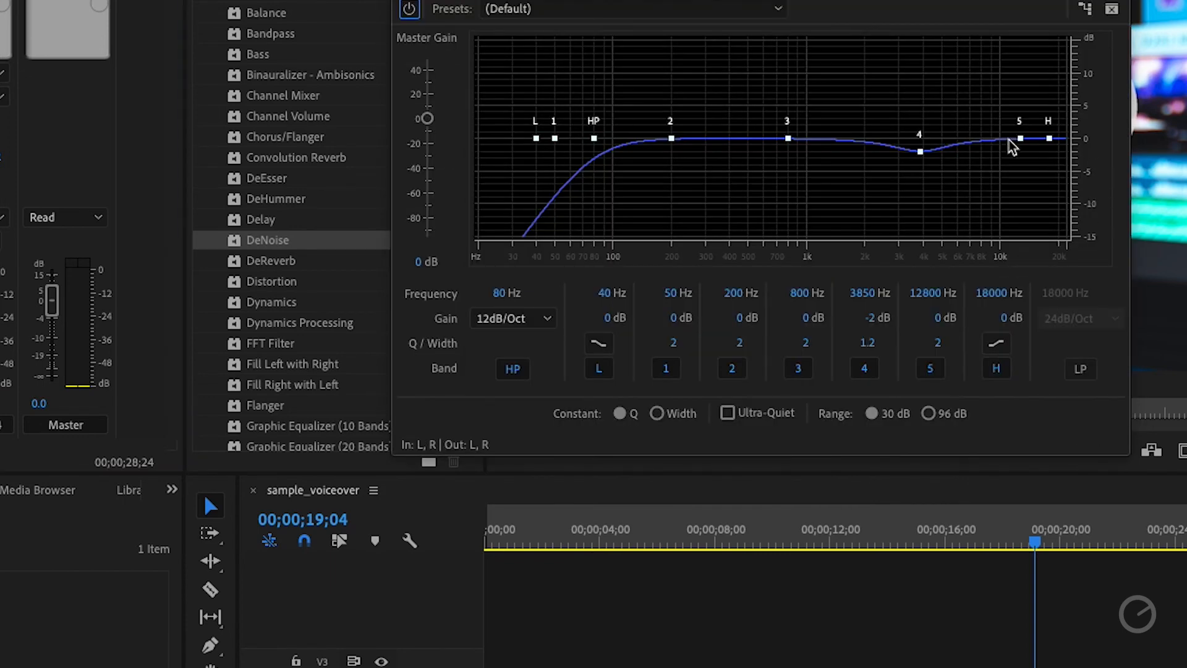
click(1026, 153)
drag(1023, 148, 1024, 155)
mouse_move(1050, 141)
mouse_down()
mouse_move(1067, 164)
mouse_move(1026, 157)
mouse_move(1068, 155)
mouse_up()
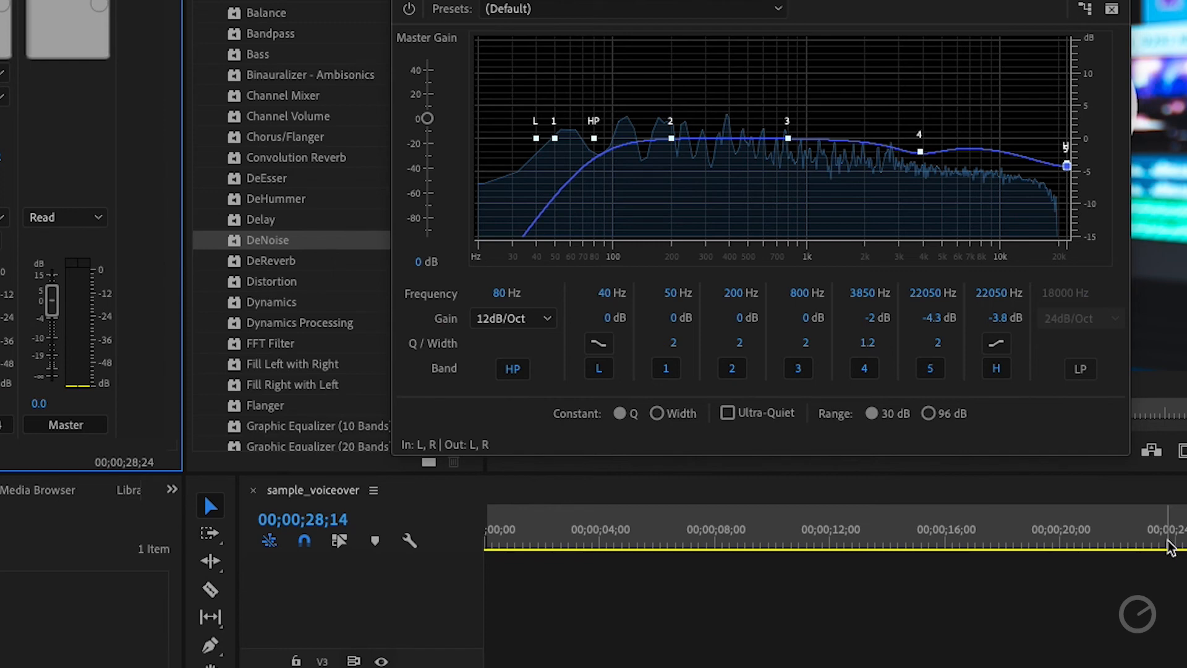
Add two volume keyframes around 00;00;17;18 on the music clip where it gets louder, and lower the second one slightly.
drag(1178, 536, 986, 566)
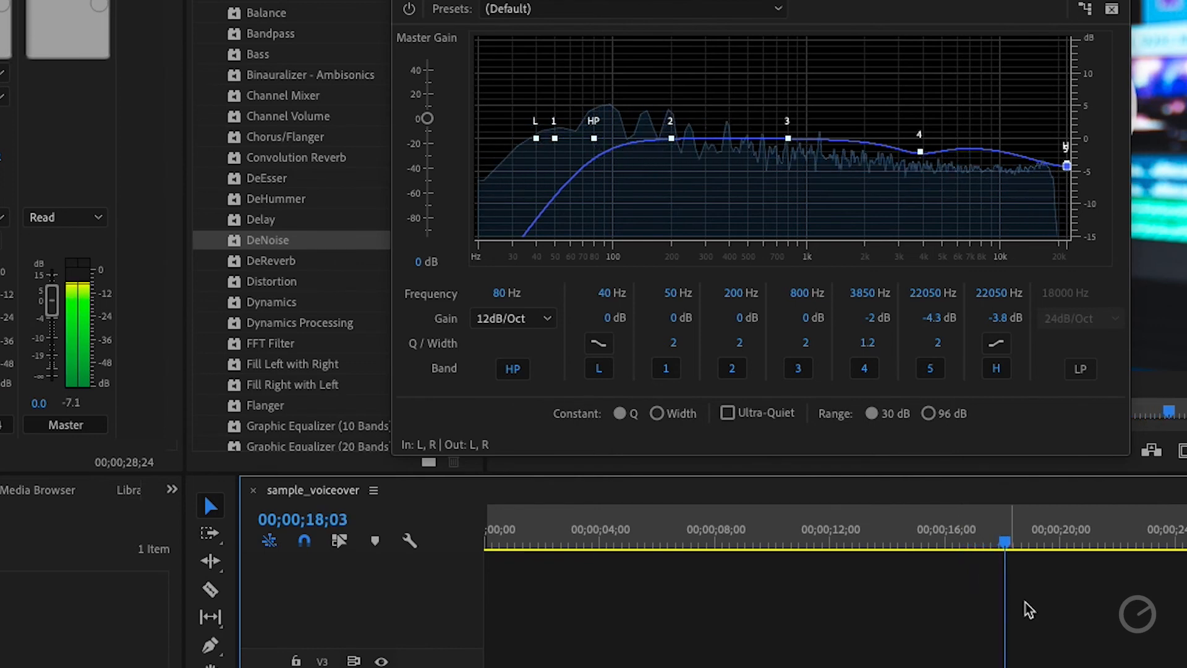
drag(1008, 547, 991, 548)
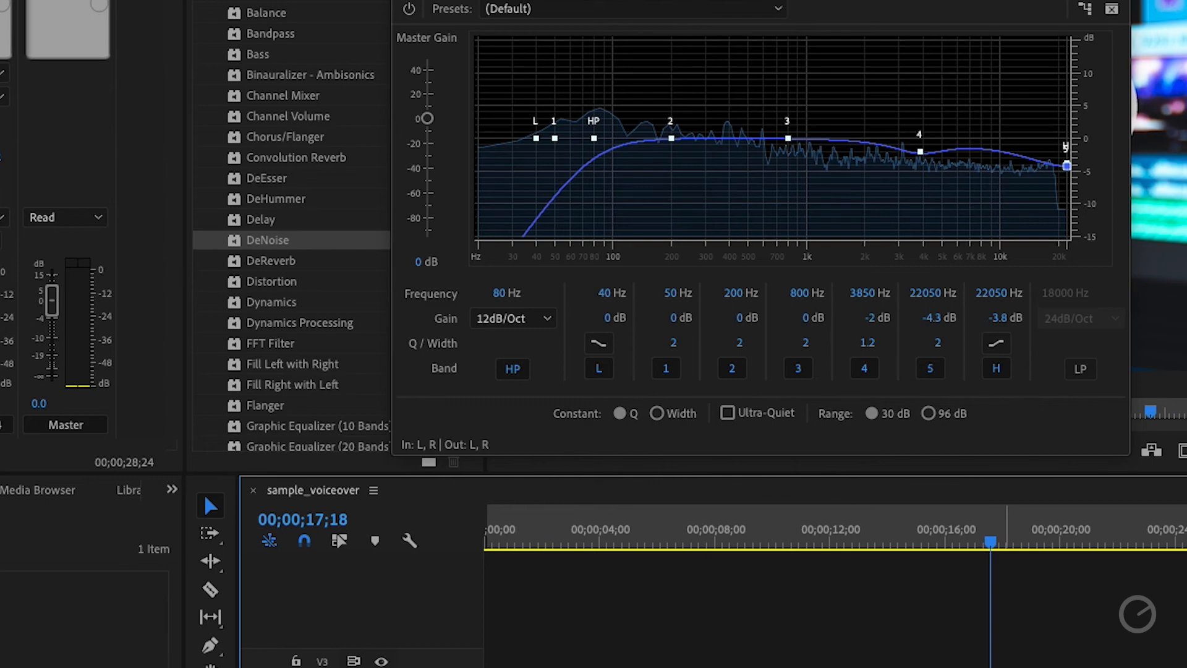
key(equal)
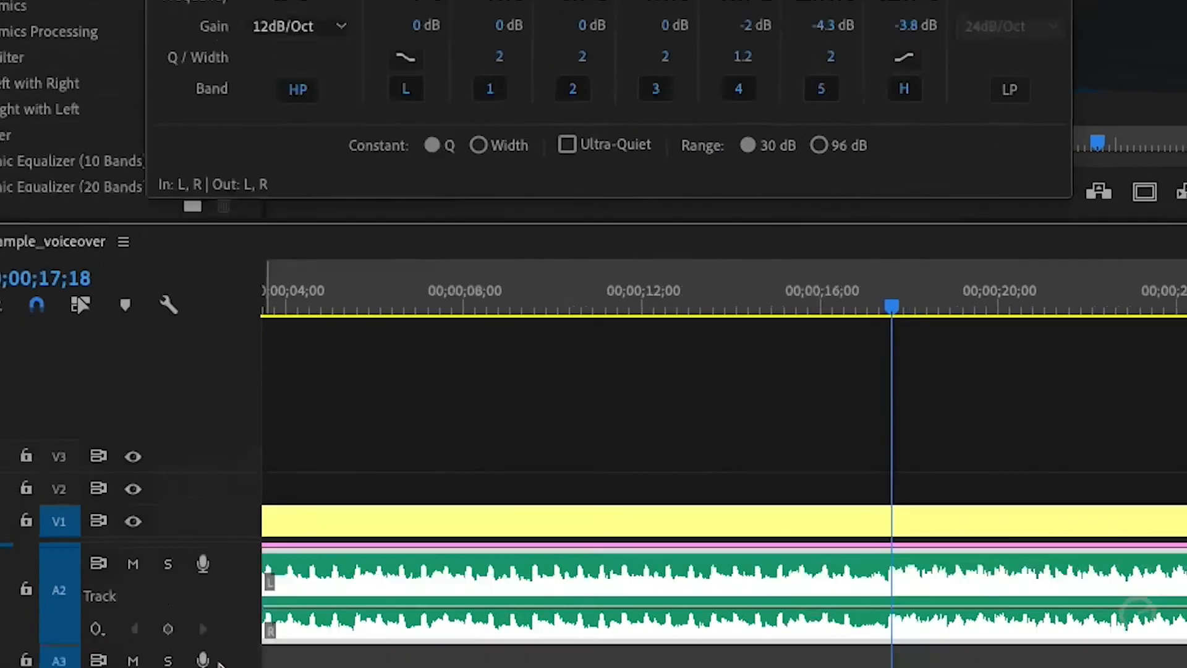
scroll(170, 618, up, 5)
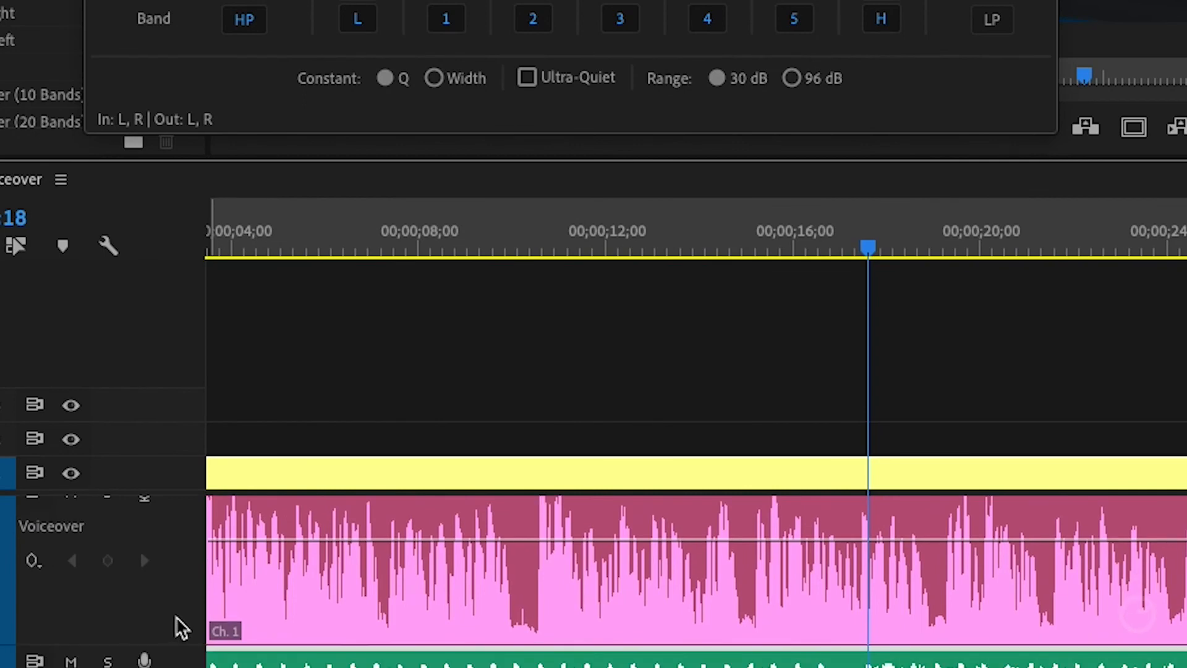
scroll(649, 606, down, 4)
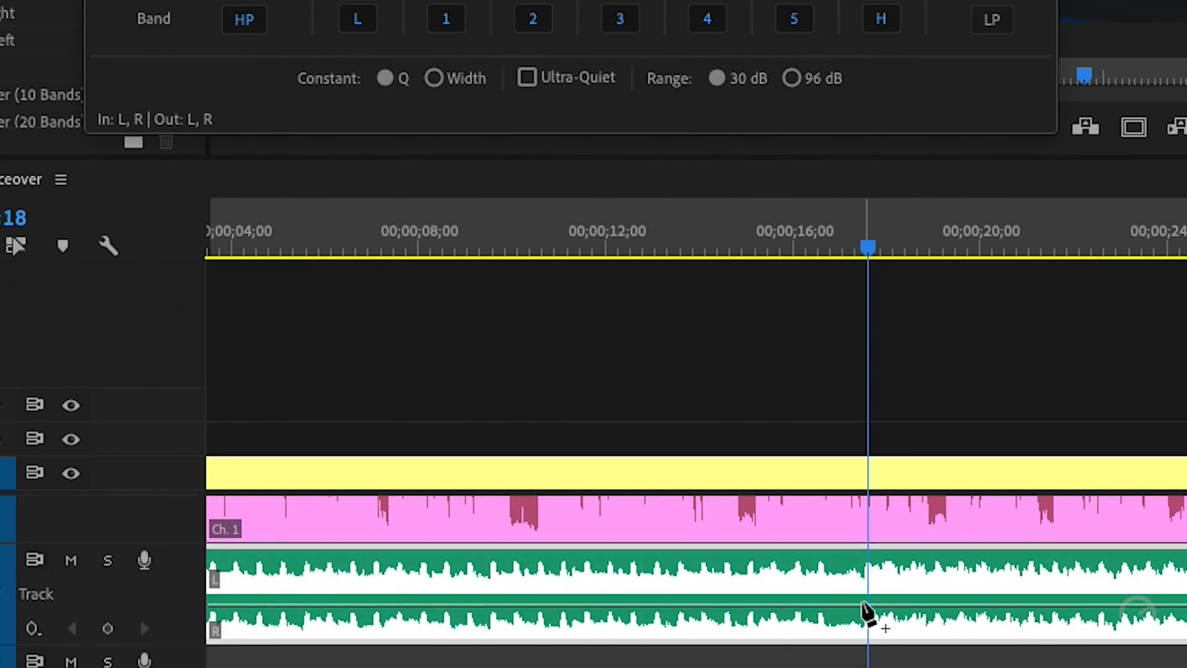
click(863, 606)
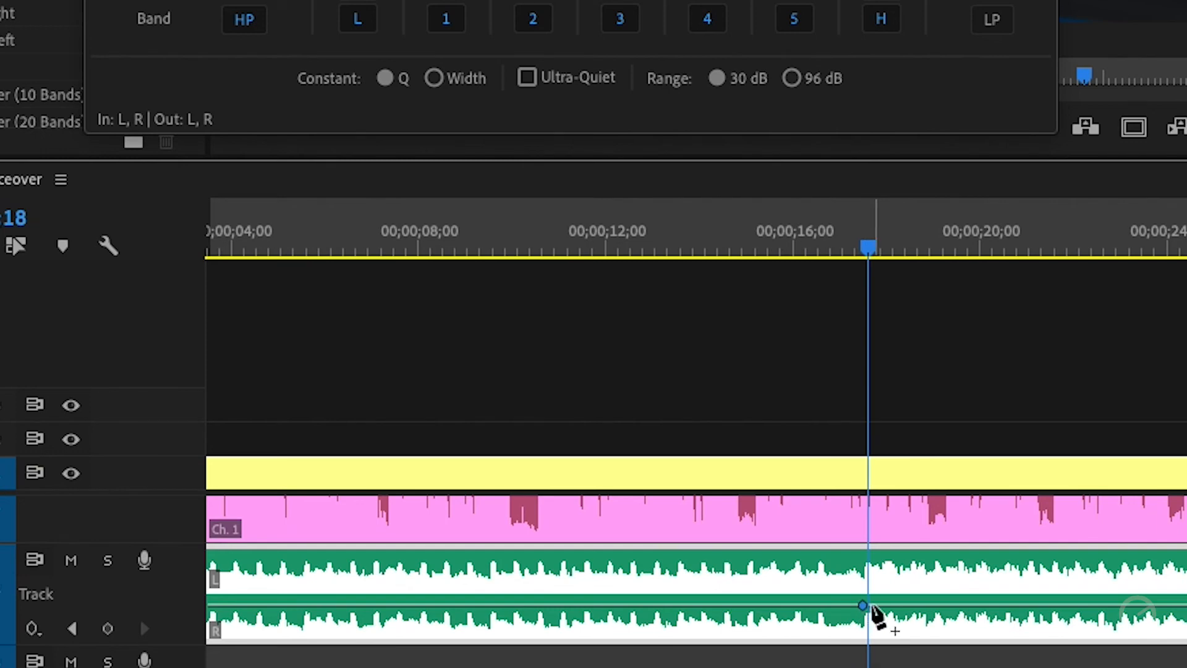
click(874, 605)
click(875, 605)
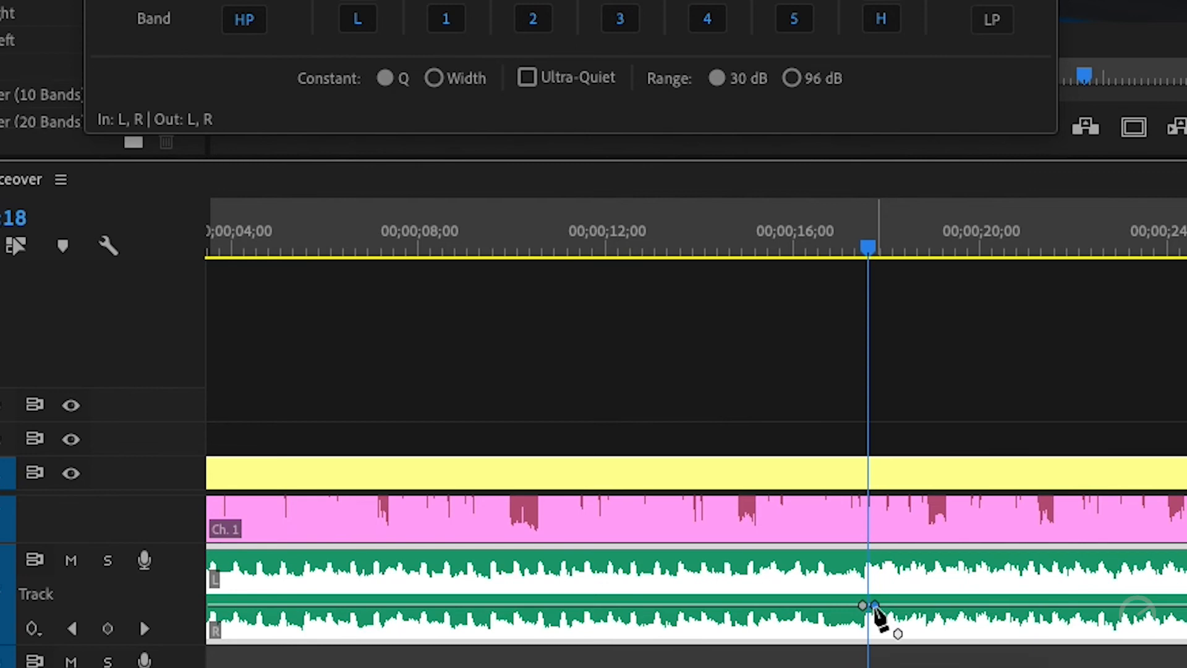
drag(875, 604, 875, 608)
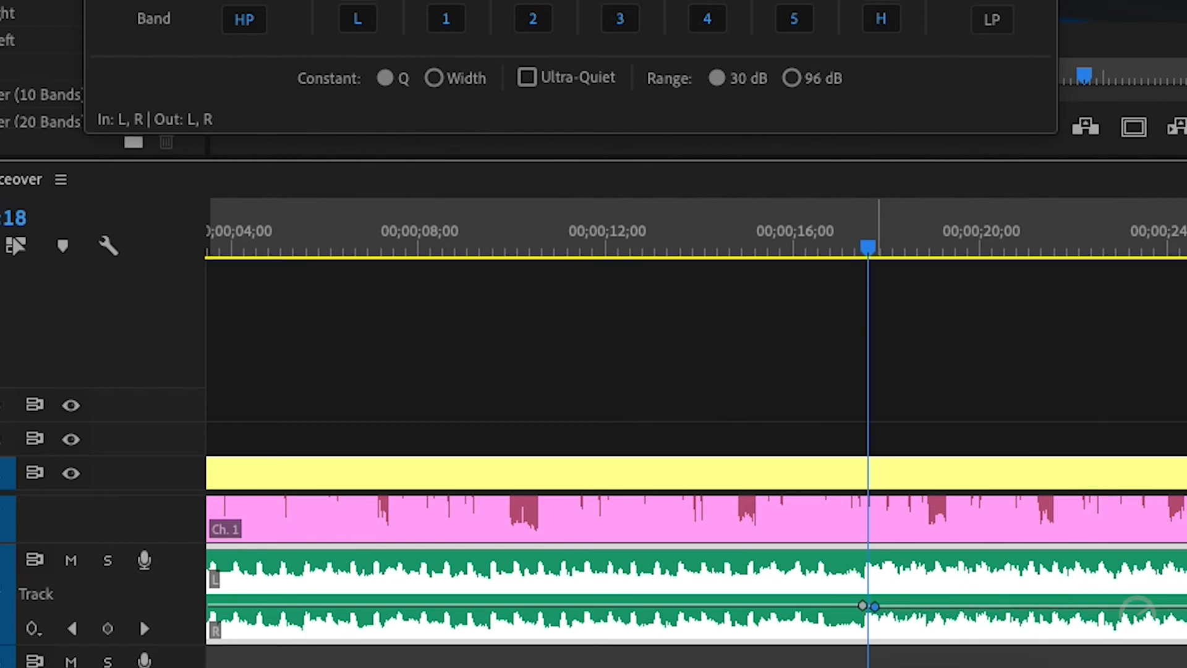
drag(875, 606, 877, 607)
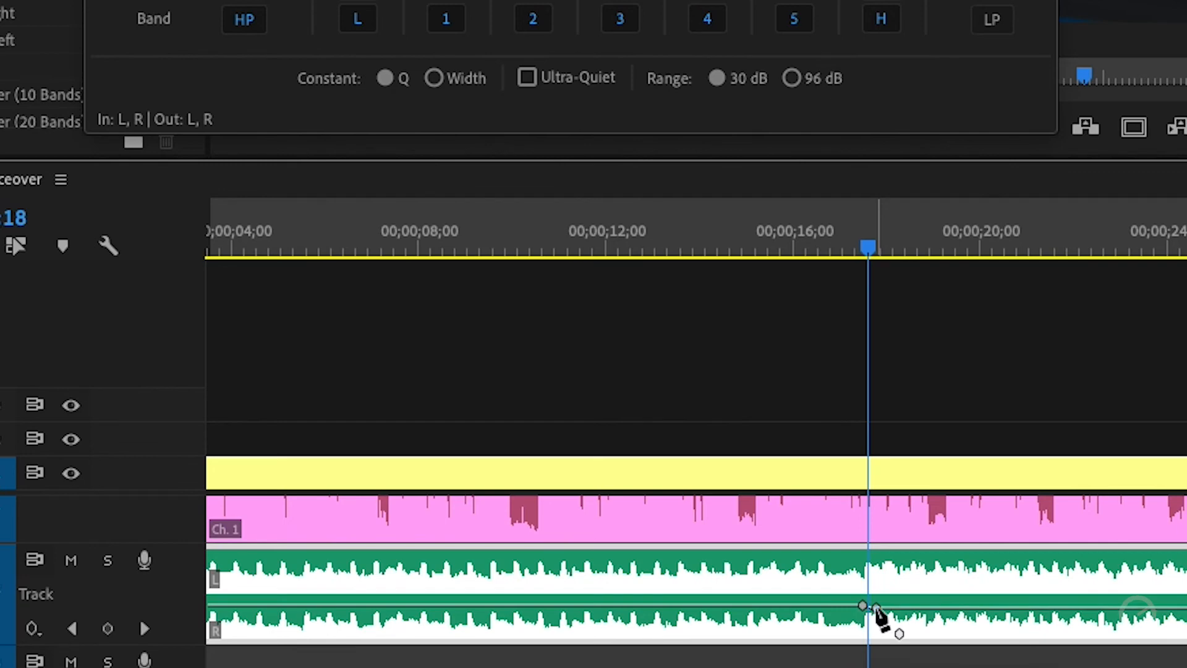
Audition the music's volume dip by playing from about 11 seconds to 00;00;26;00.
drag(848, 255, 805, 253)
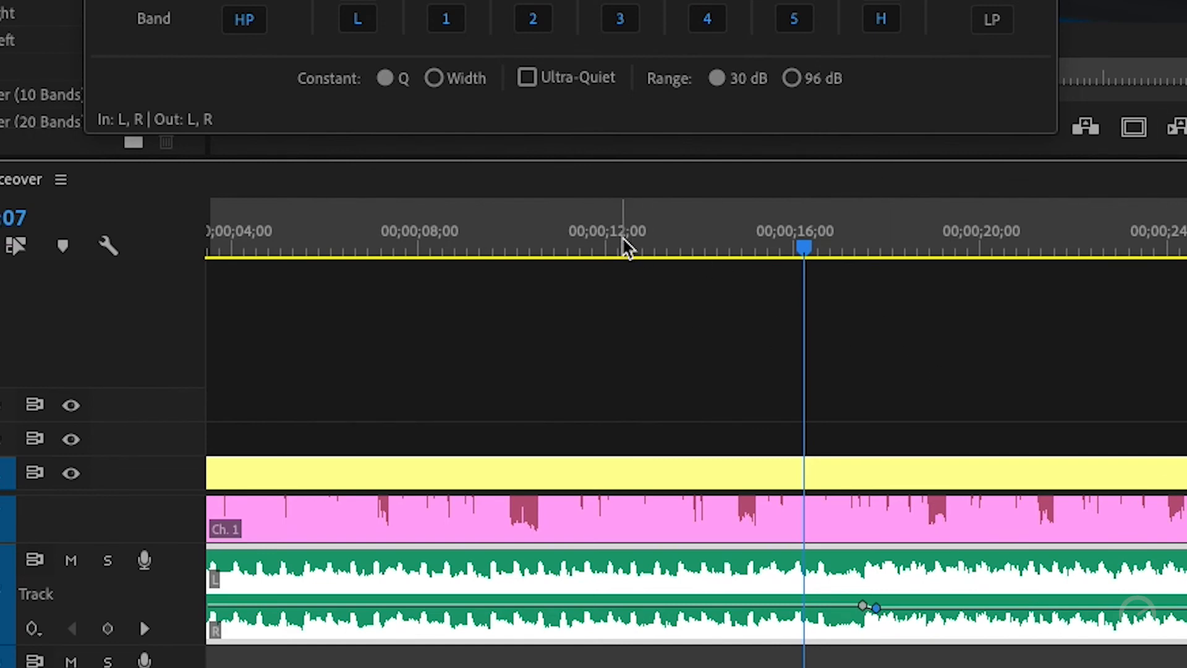
click(584, 248)
key(space)
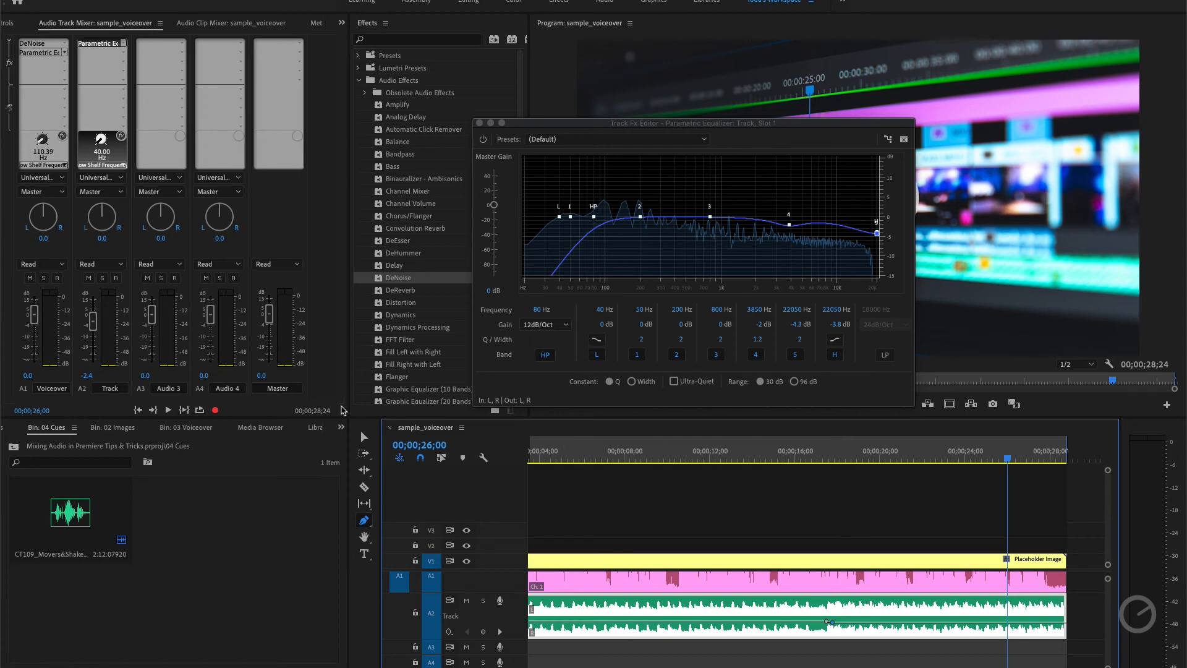
Return to the Selection tool and lower the music track's level to -3.4 dB in the Audio Track Mixer.
key(v)
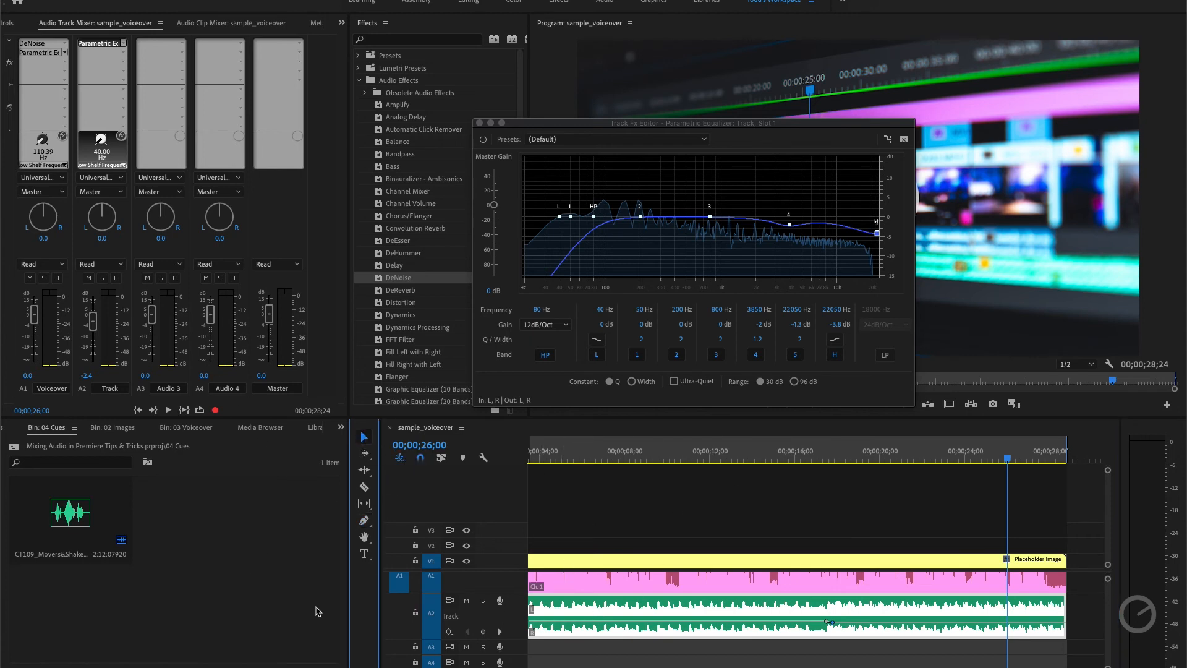
key(minus)
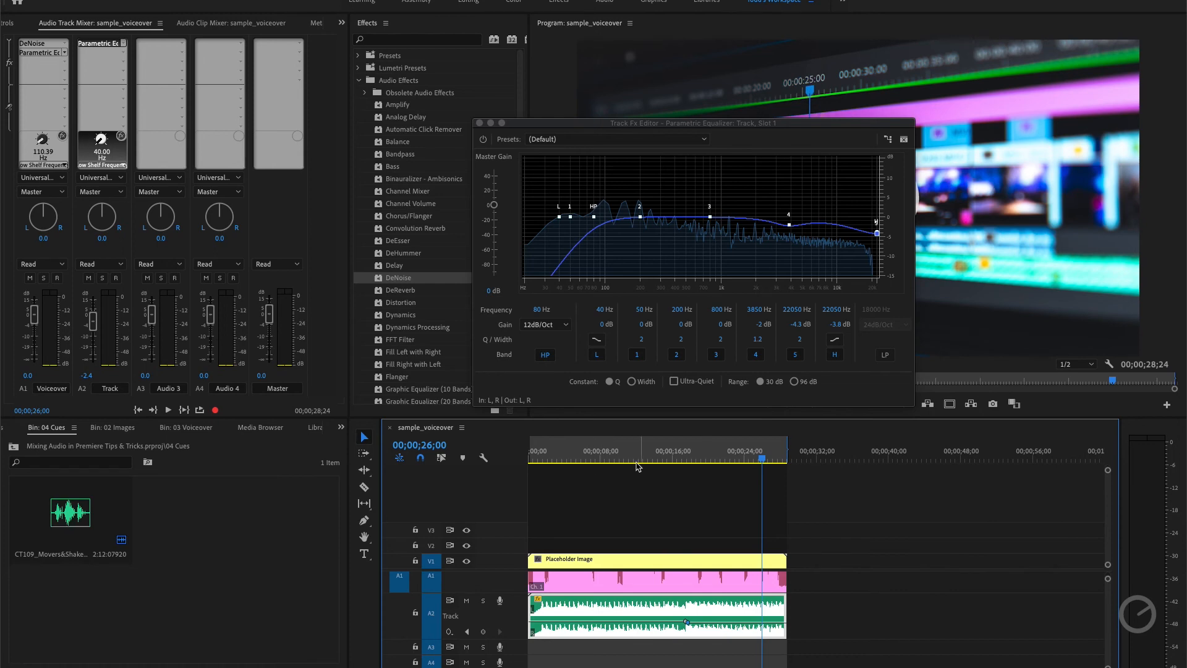
key(shift+9)
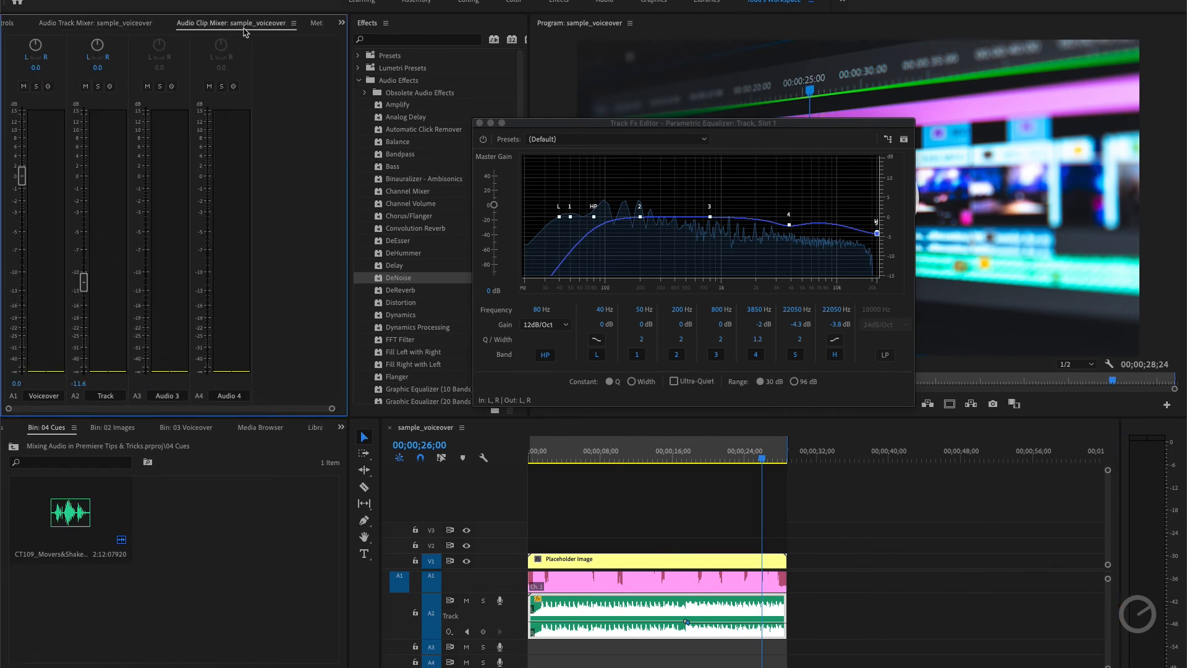
click(113, 24)
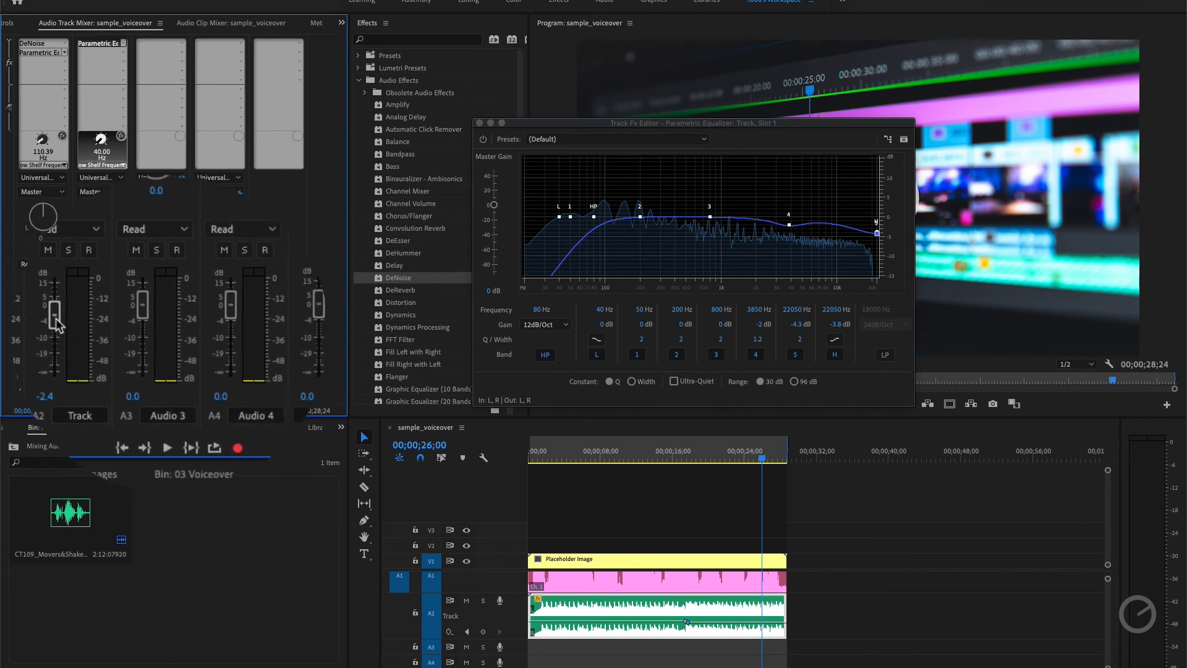
drag(55, 322, 57, 324)
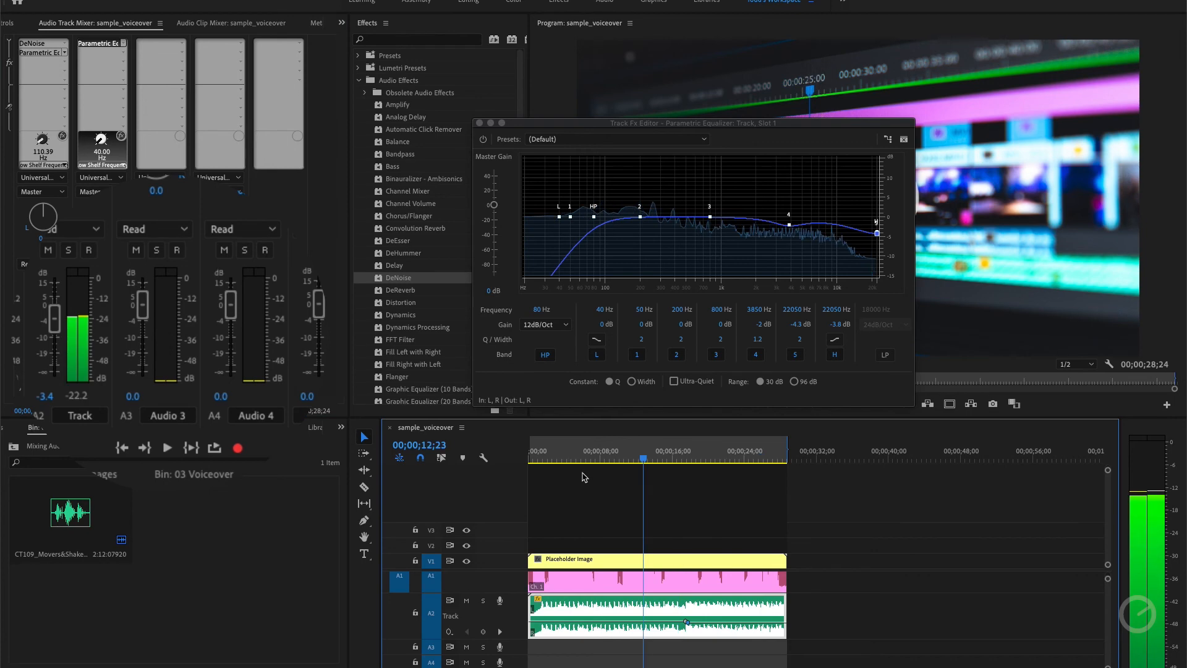
Audition the mix from the sequence start to 00;00;08;02, and move the playhead to 00;00;12;27.
key(Home)
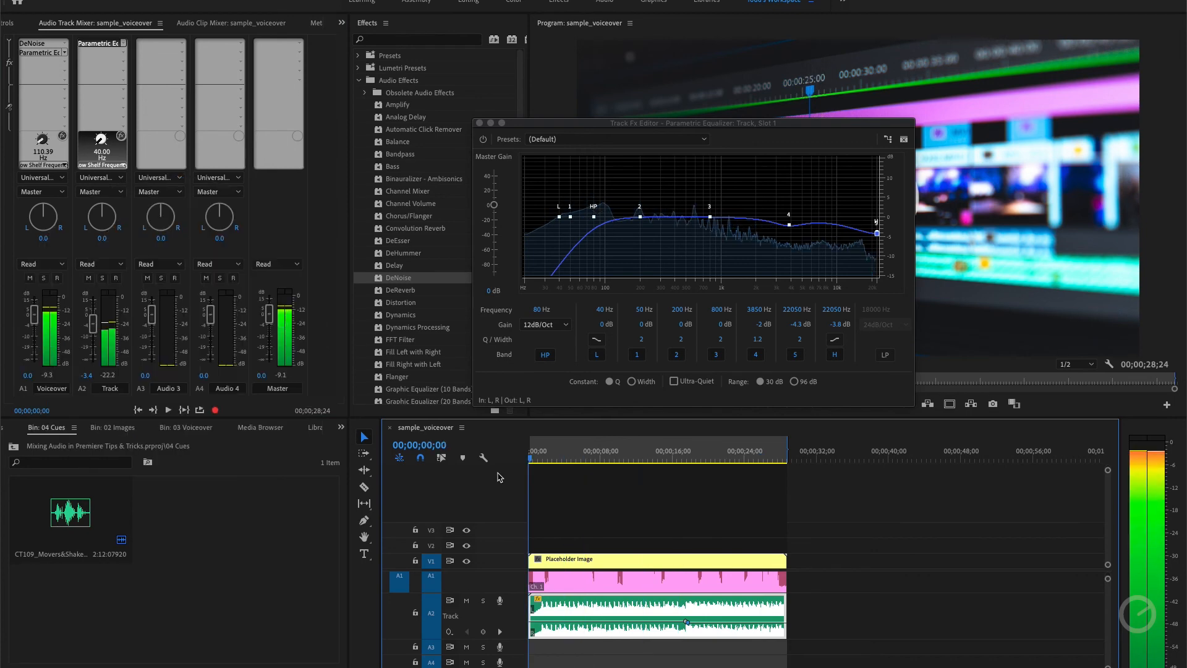
key(space)
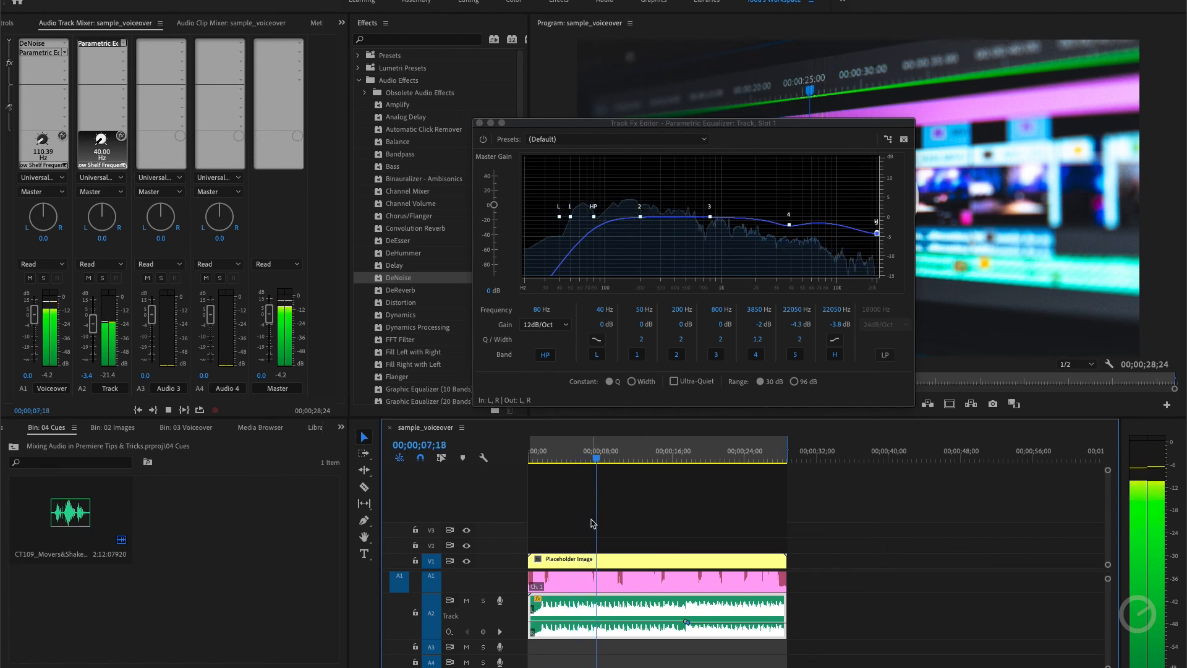
key(space)
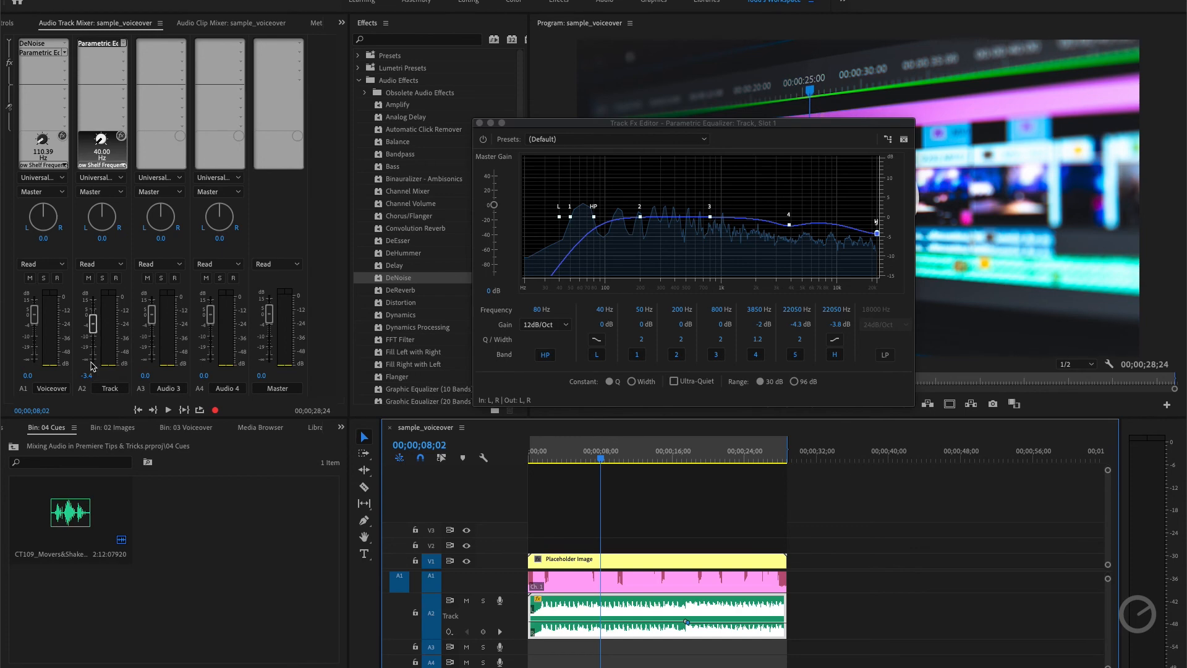
click(644, 460)
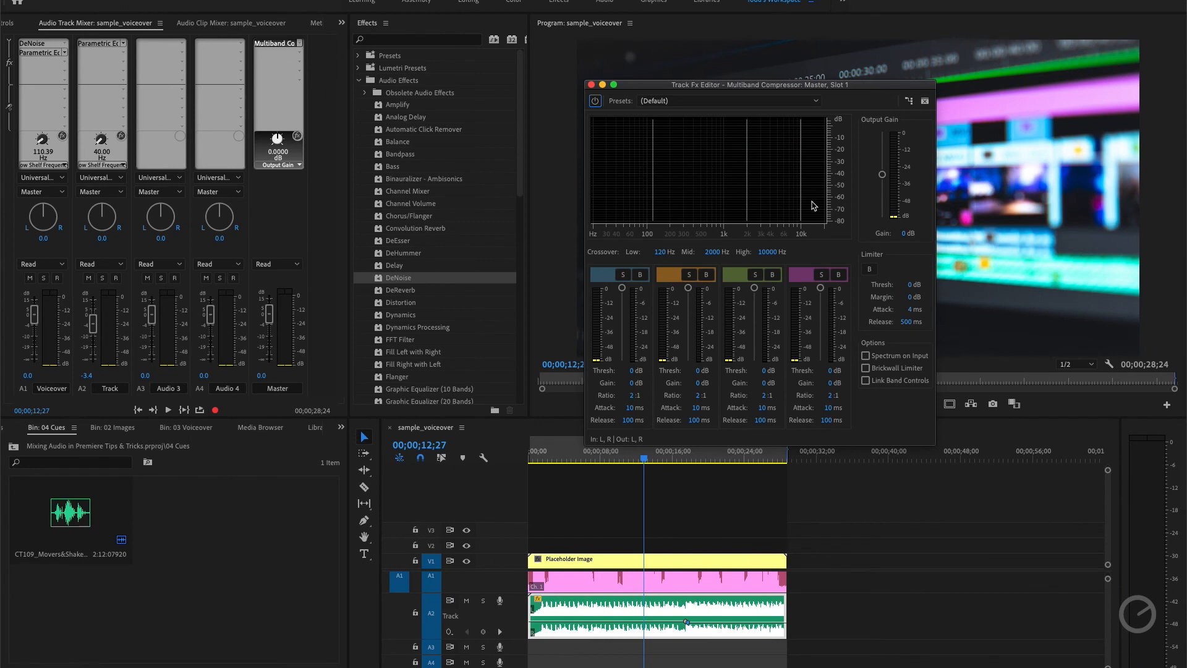
Apply the Broadcast preset to the Master track's Multiband Compressor, reposition its editor window, and play the mix.
click(703, 109)
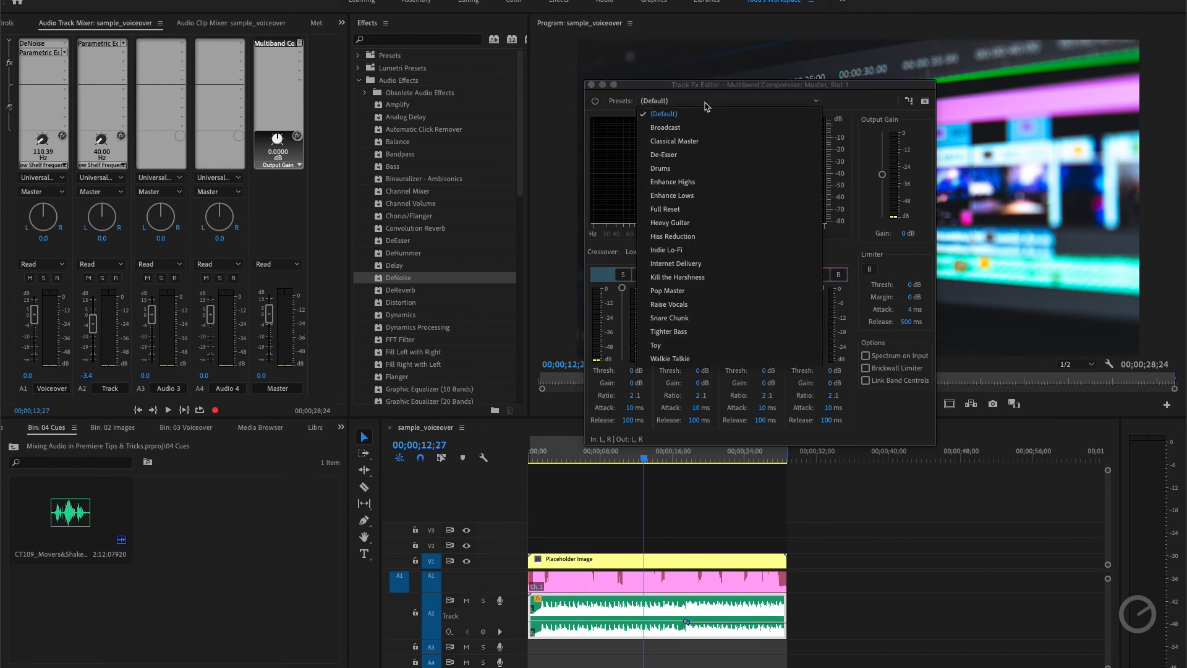
click(676, 130)
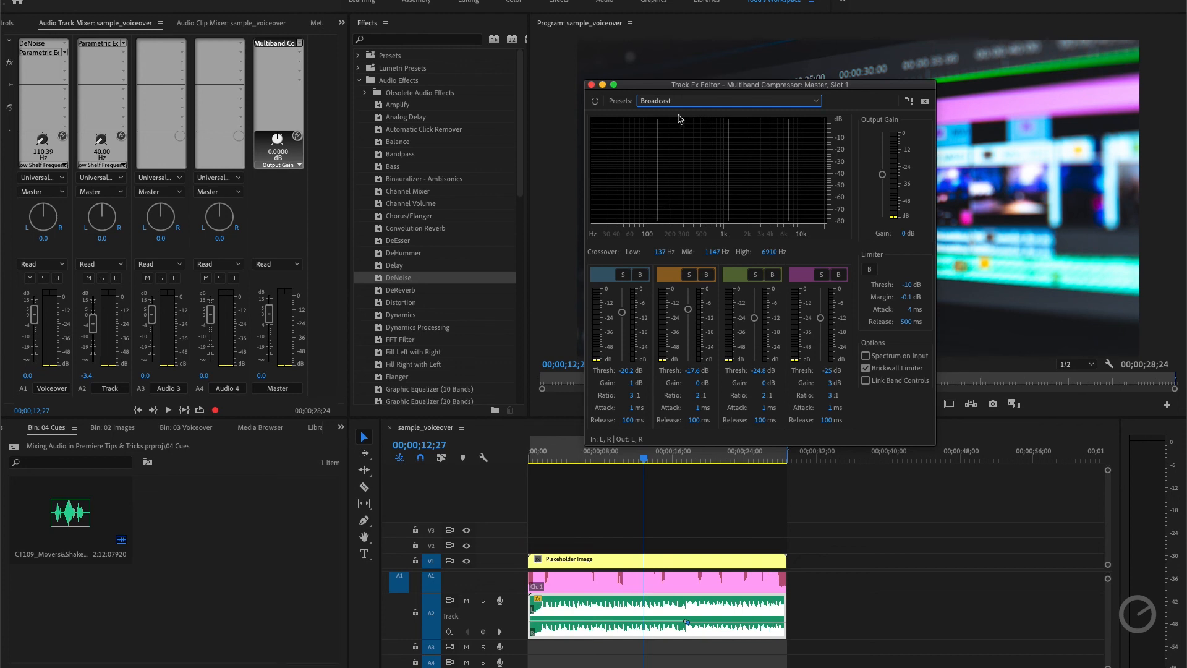
drag(648, 82, 604, 84)
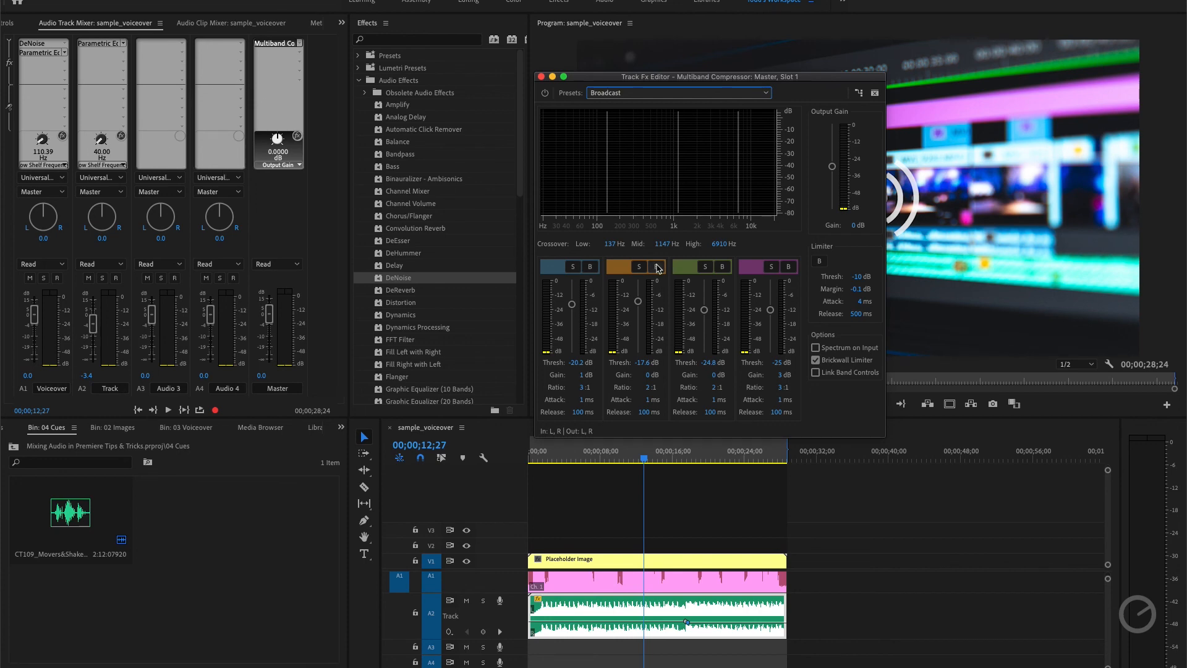
key(space)
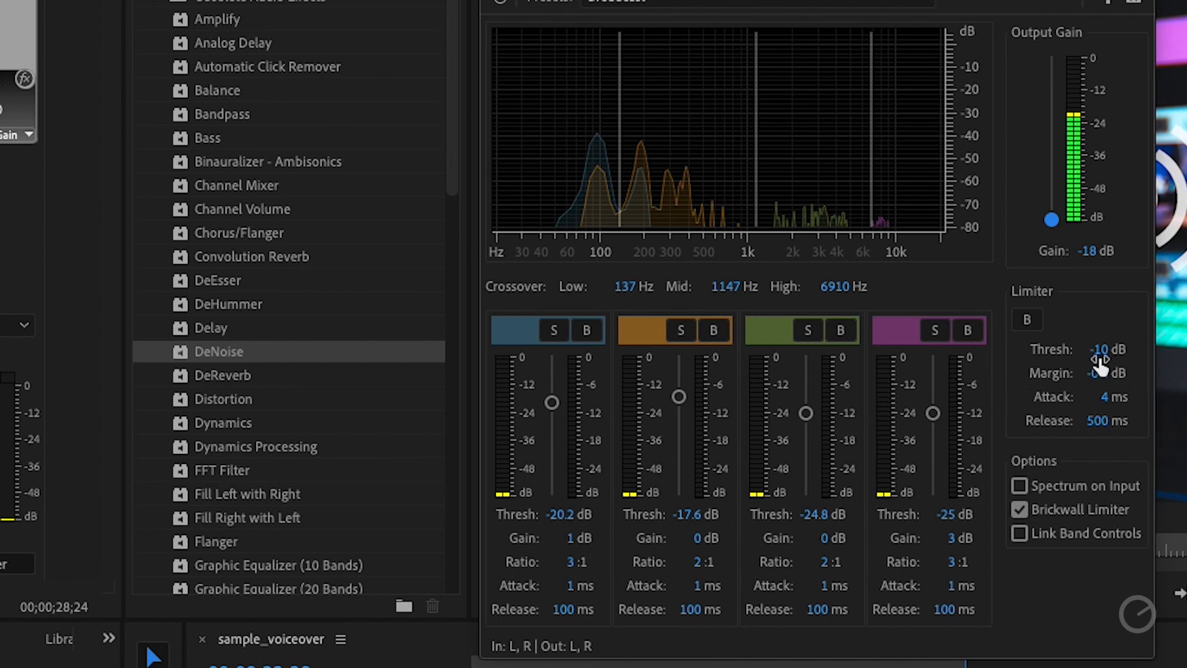
Try the Multiband Compressor's output gain at -18 dB and at 1 dB, with the low band soloed.
drag(1043, 112, 1050, 108)
drag(1067, 351, 1071, 399)
key(ctrl+s)
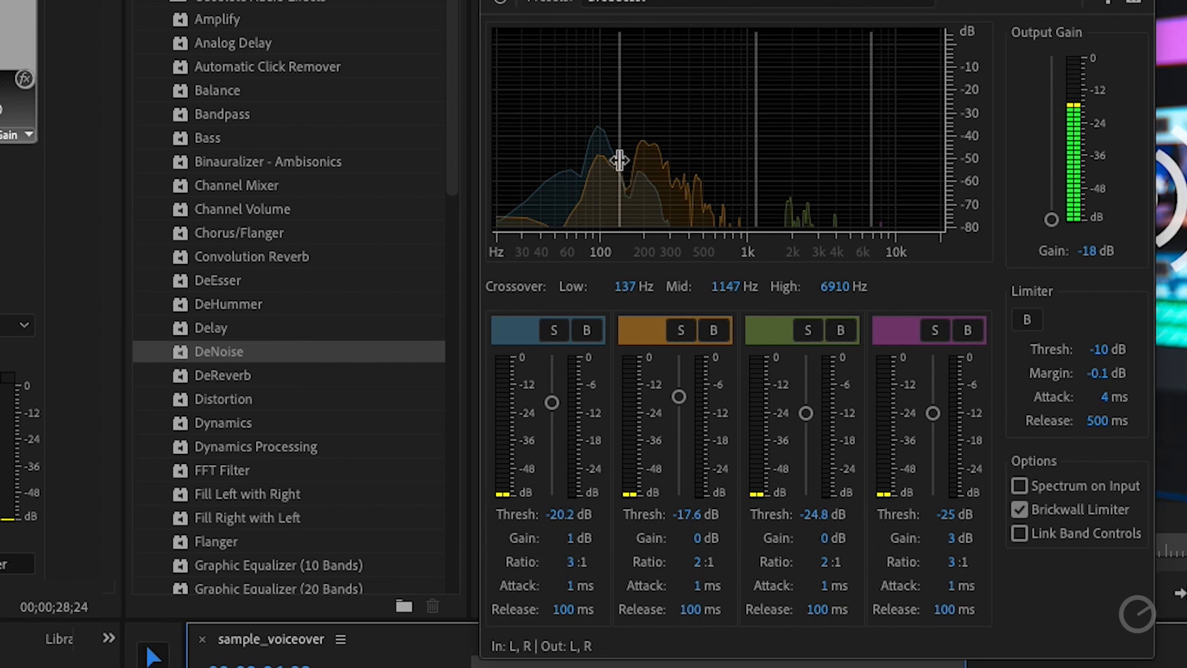
click(555, 330)
drag(1051, 219, 1059, 133)
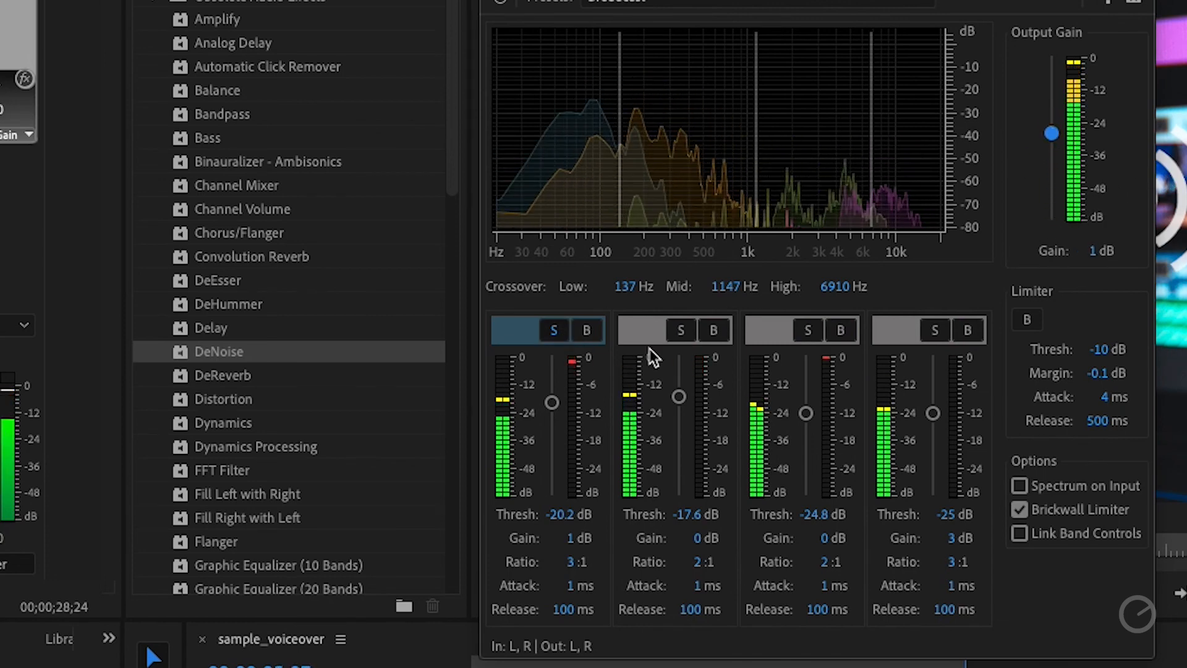
Audition the compressor's remaining three frequency bands by soloing each in turn, and leave no band soloed.
click(555, 332)
click(682, 331)
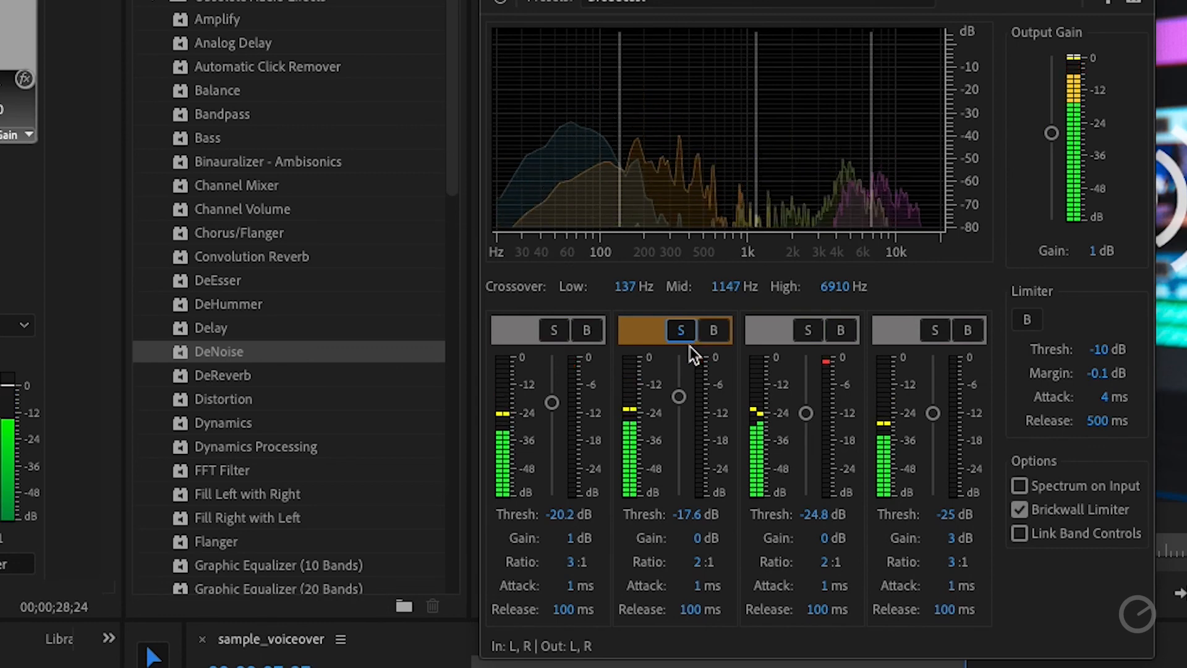
click(681, 329)
click(808, 331)
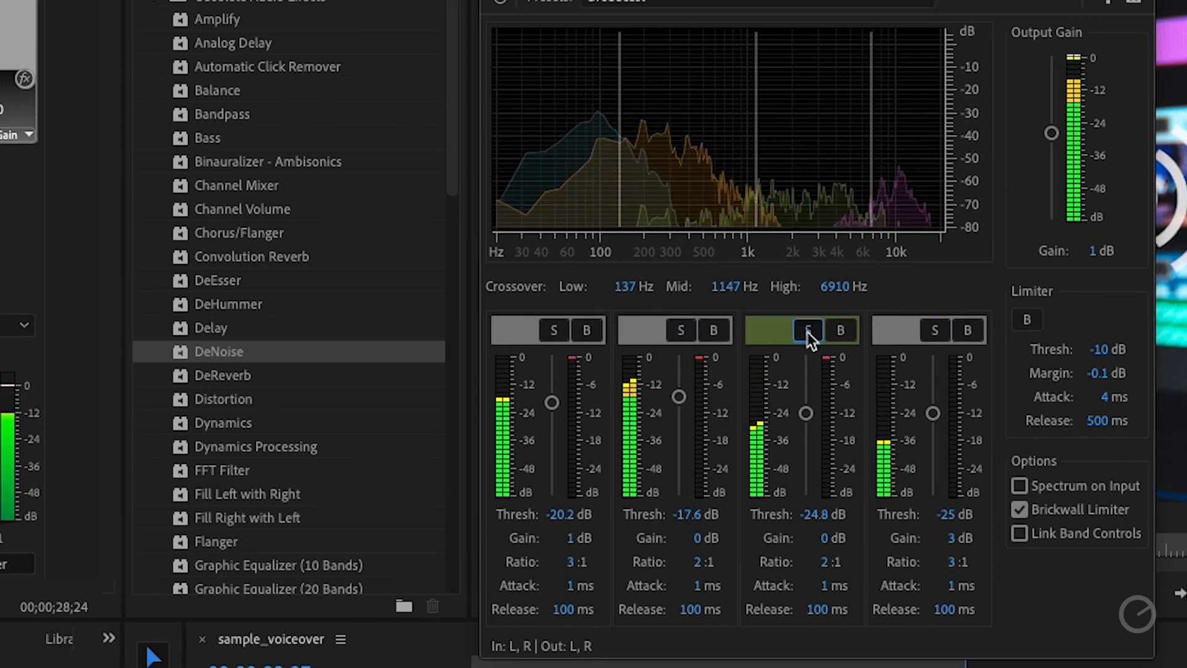
click(808, 332)
click(935, 333)
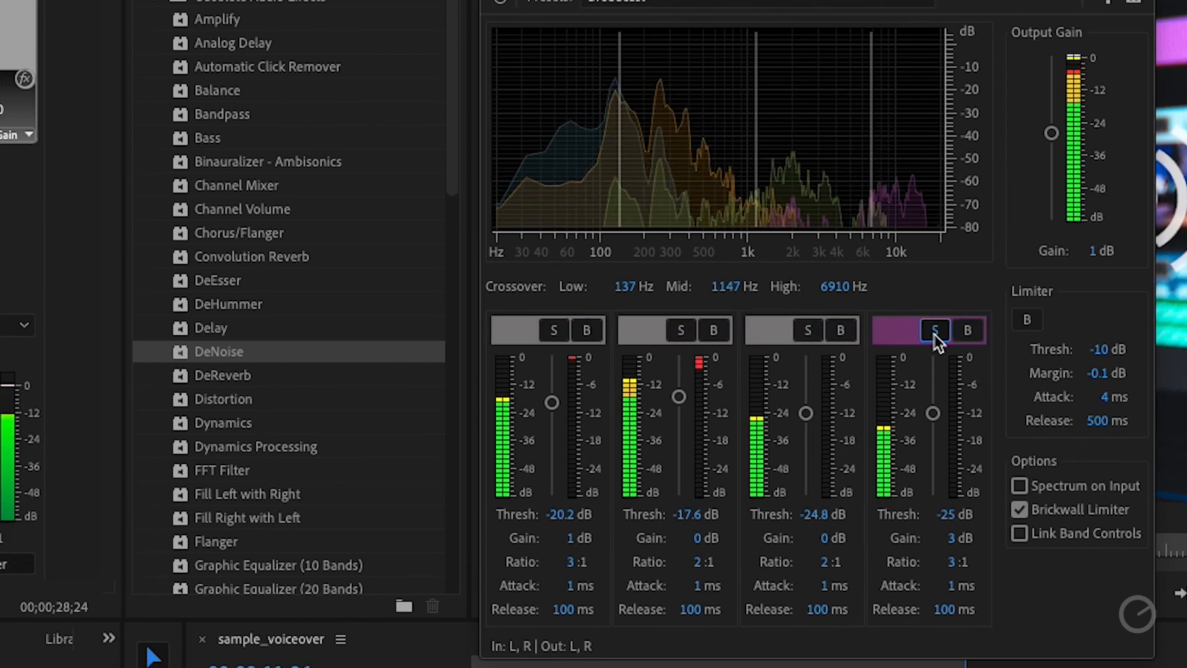
click(935, 333)
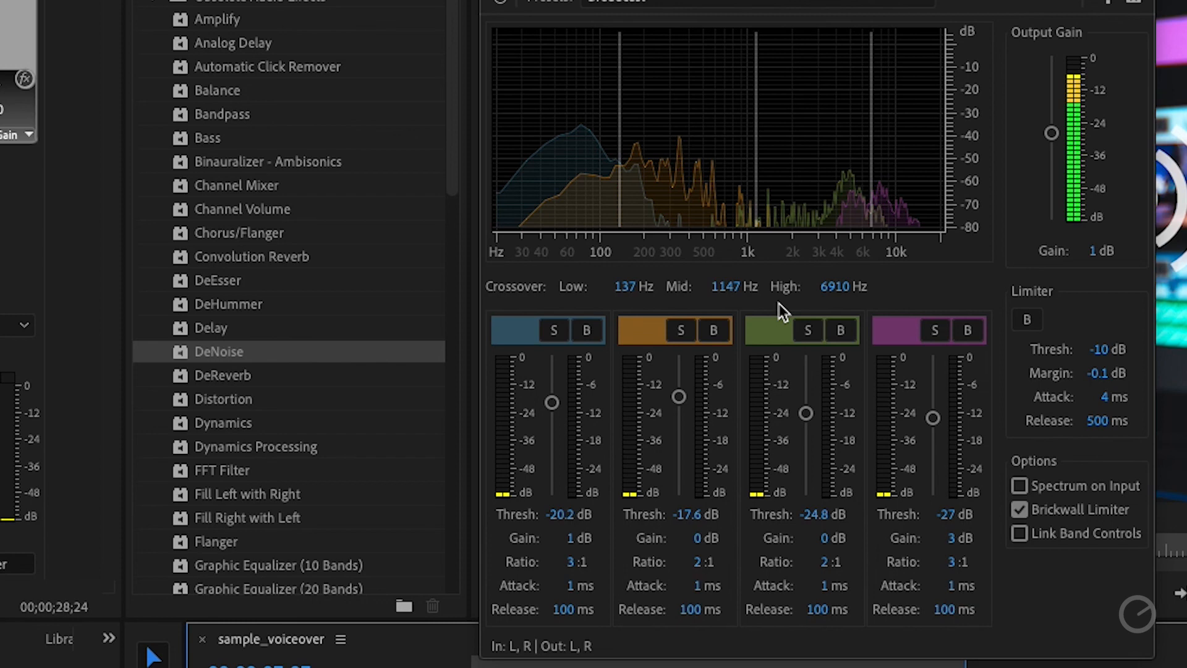
Try the Enhance Highs and Hiss Reduction presets in the Master Multiband Compressor, and return to the Broadcast preset.
click(745, 3)
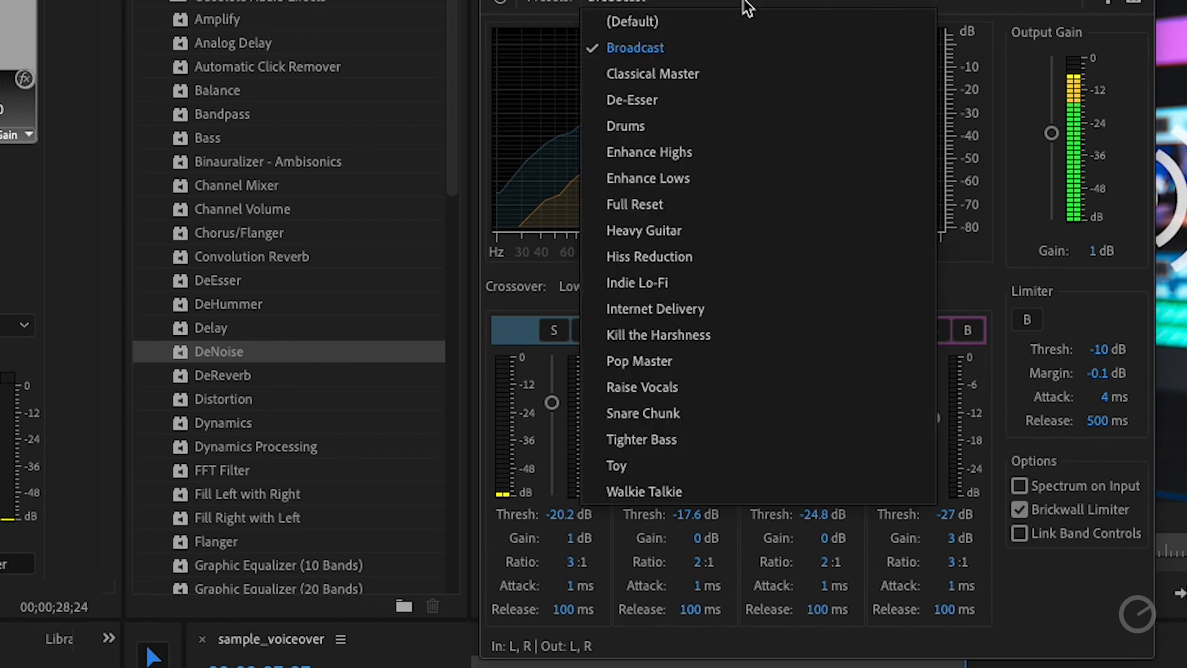
click(690, 157)
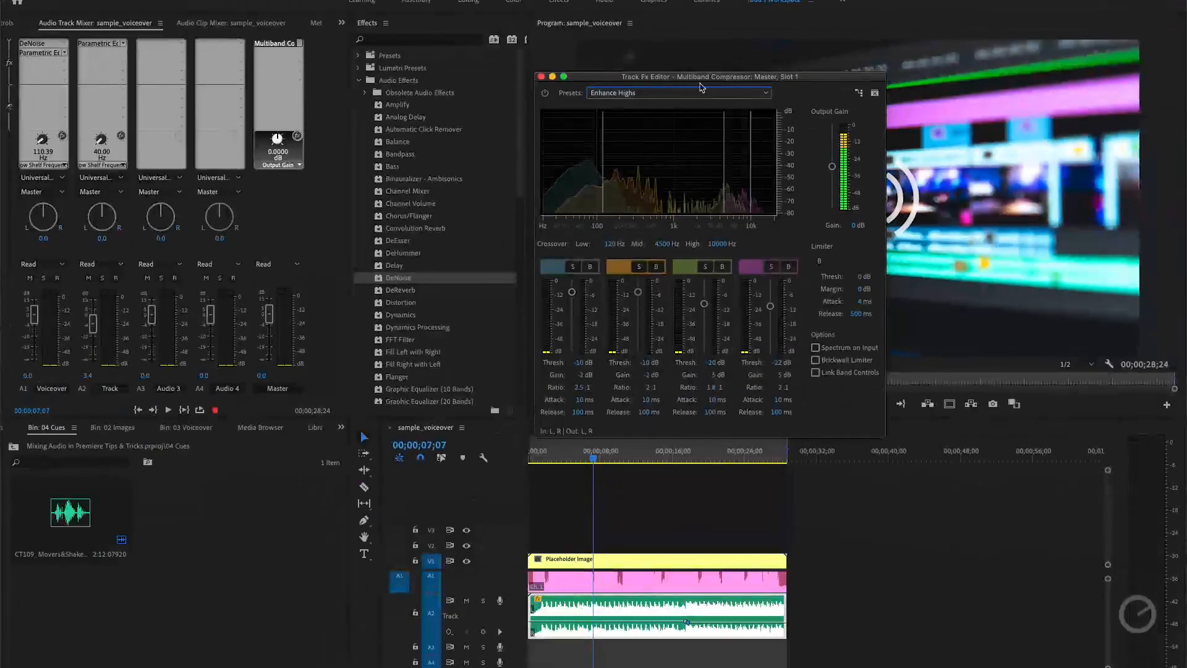
click(694, 92)
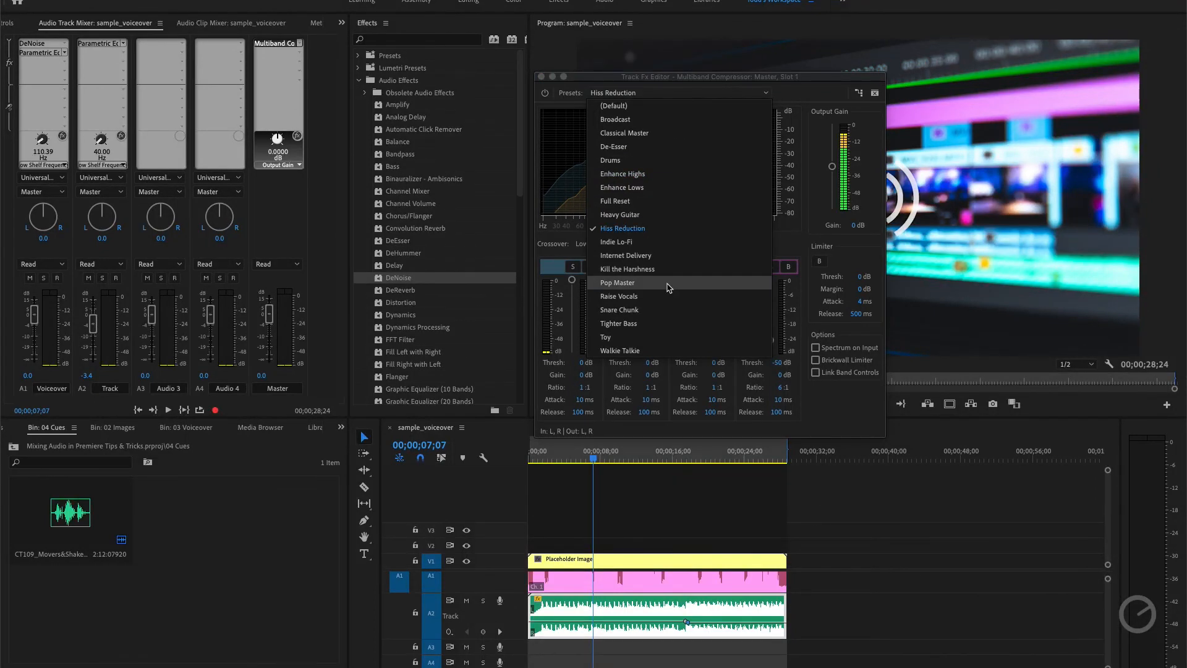
click(621, 119)
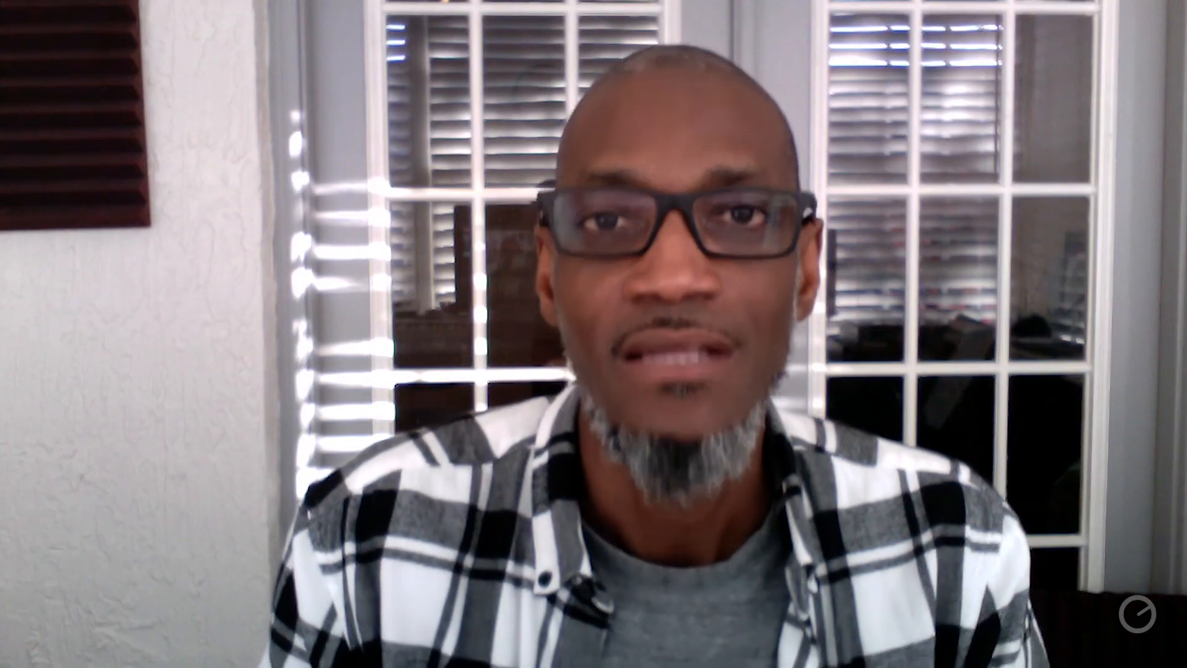